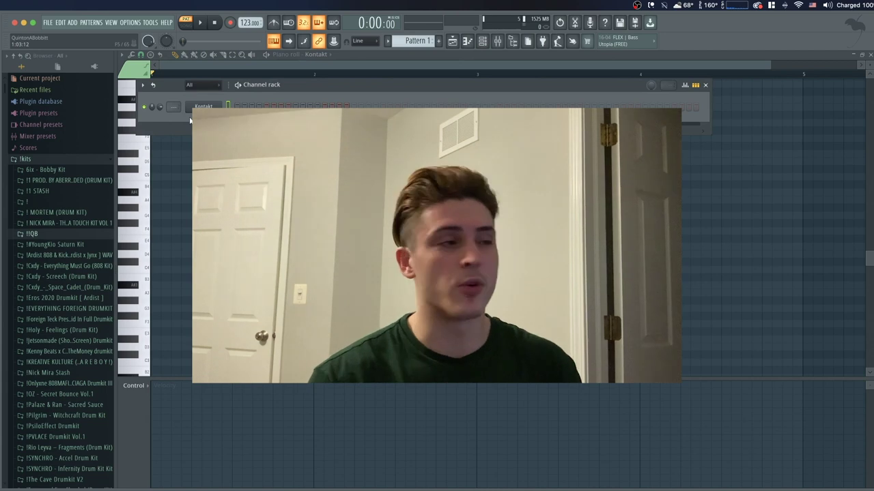
- Open the Kontakt channel's piano roll and audition the guitar on D5 and G5
left_click(203, 106)
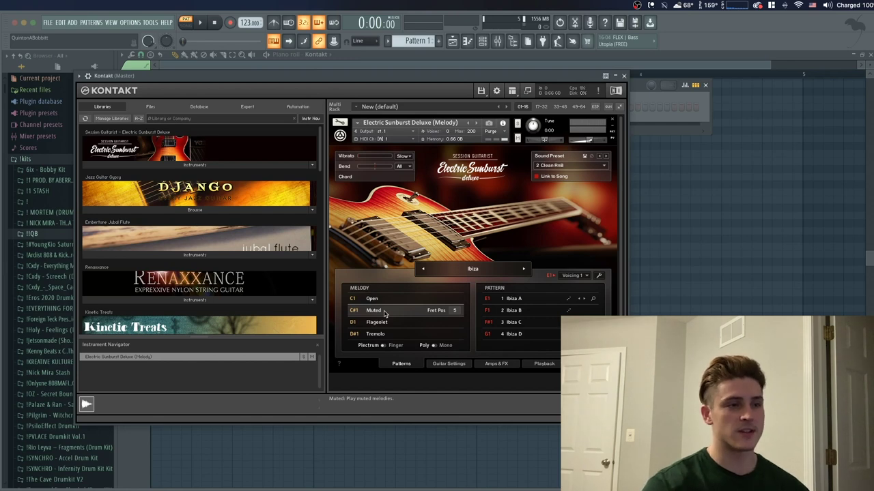
left_click(623, 76)
right_click(199, 107)
left_click(226, 107)
right_click(219, 108)
left_click(233, 107)
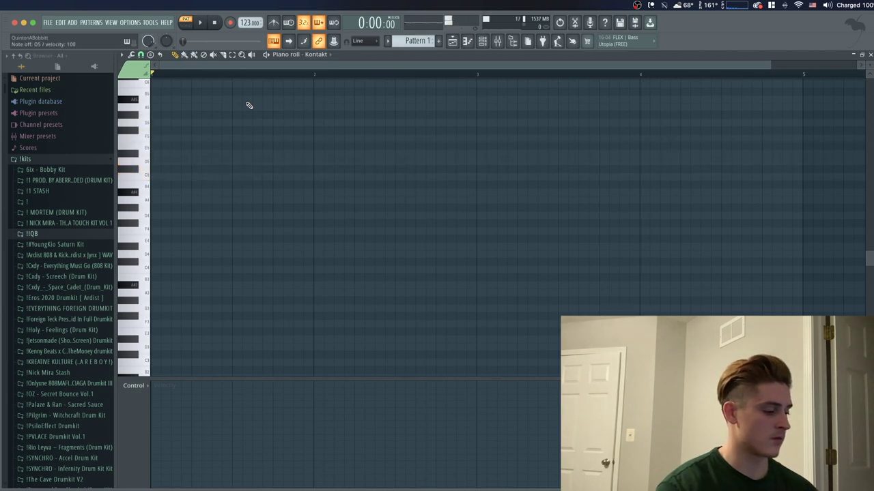
key("w")
key("t")
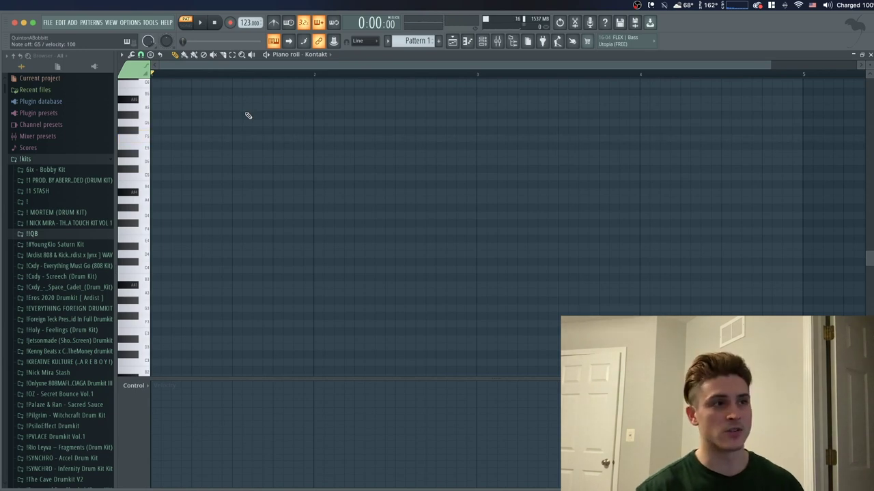
- Audition the Open articulation of Electric Sunburst Deluxe in Kontakt, and set the melody back to Muted
left_click(466, 42)
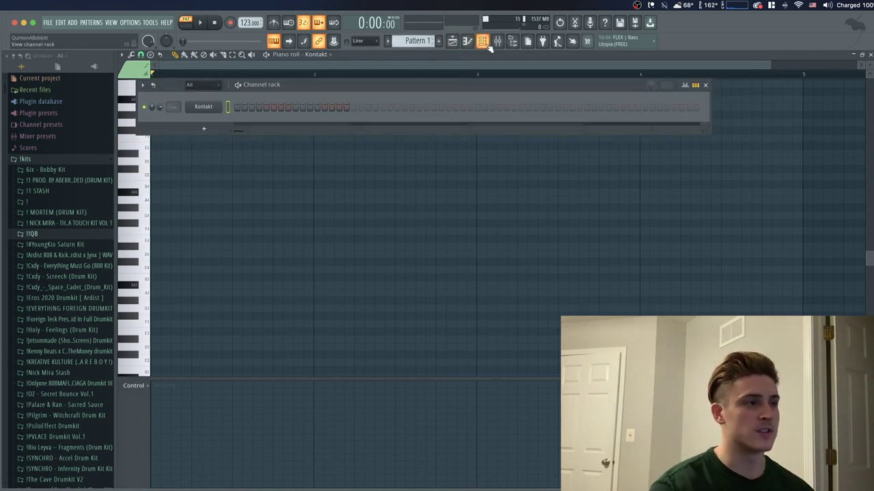
left_click(204, 110)
left_click(395, 299)
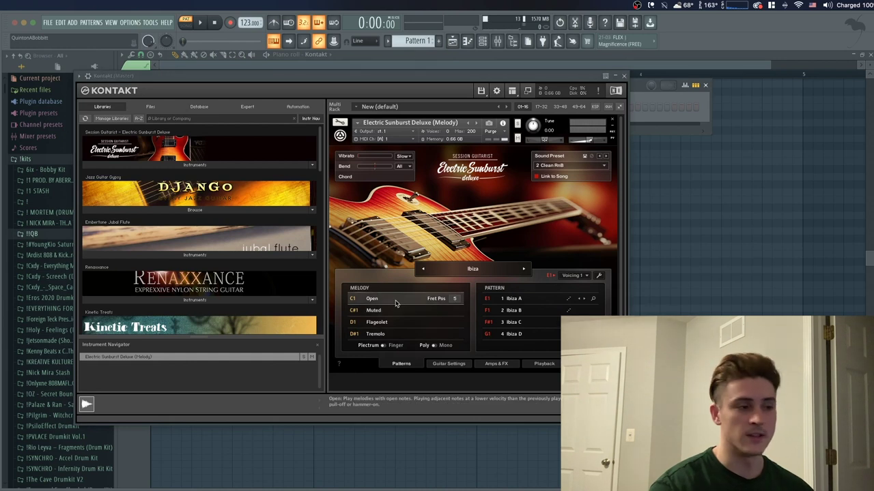
key("q")
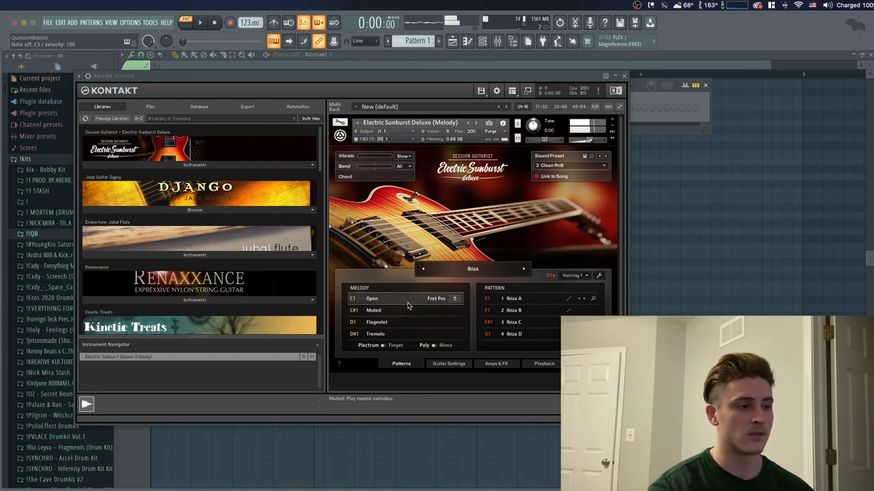
key("c")
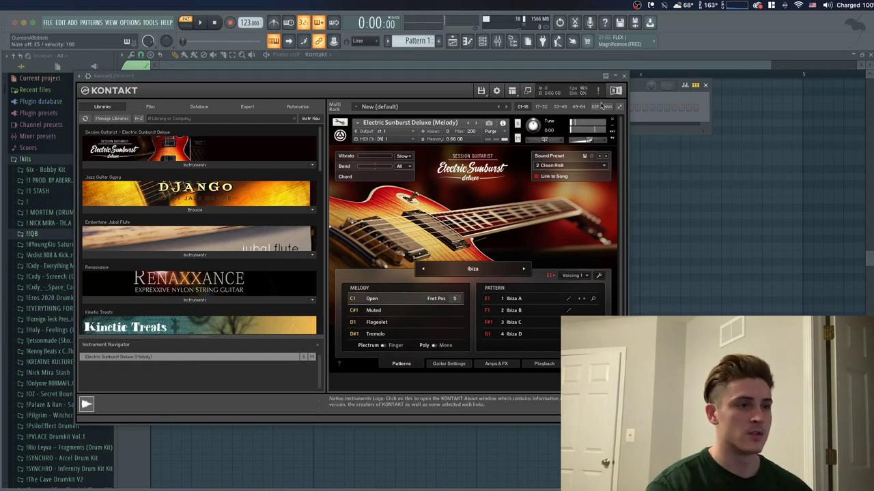
left_click(389, 311)
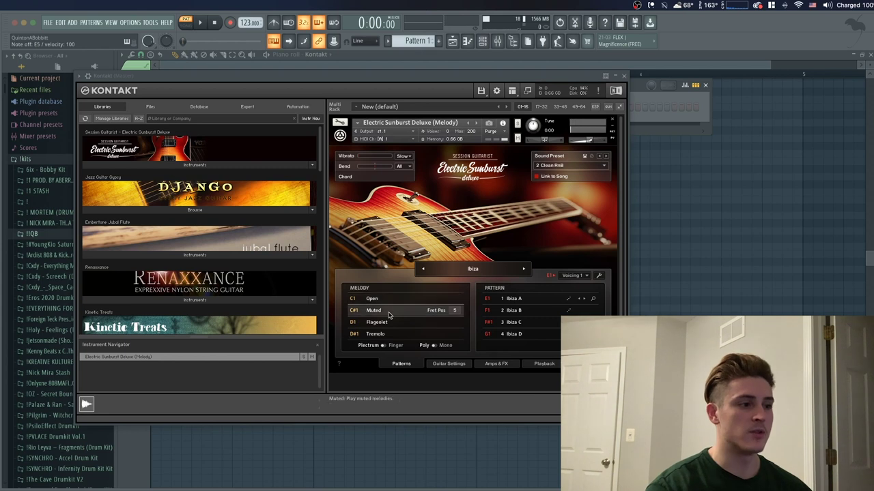
left_click(626, 81)
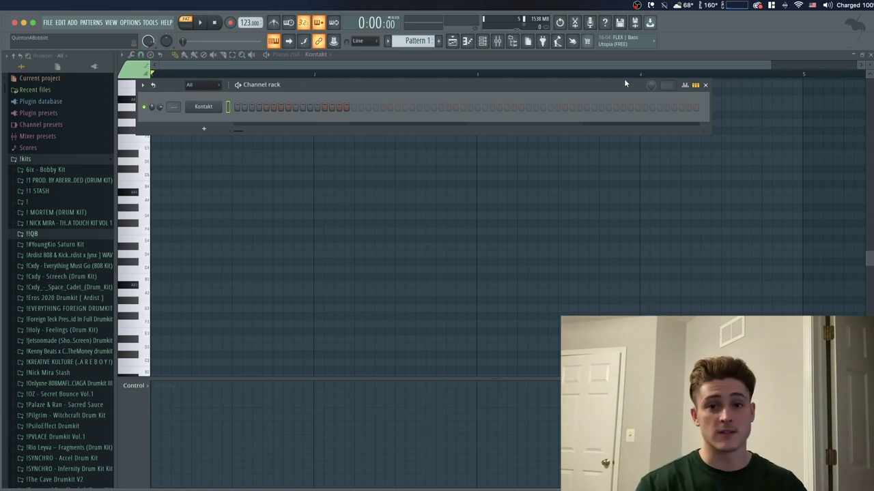
- In the Kontakt channel's piano roll, enter consecutive notes A#4, F5, C6 and F5 from the start of bar 1
right_click(208, 111)
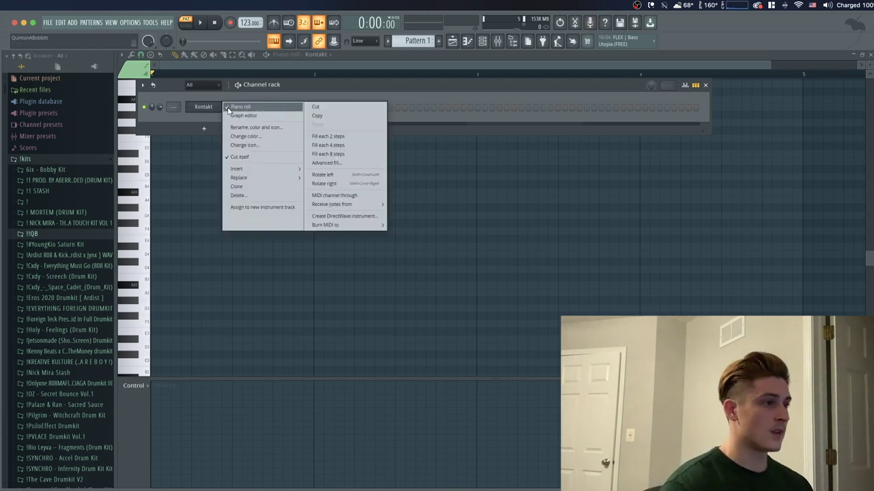
left_click(236, 107)
right_click(211, 112)
left_click(236, 107)
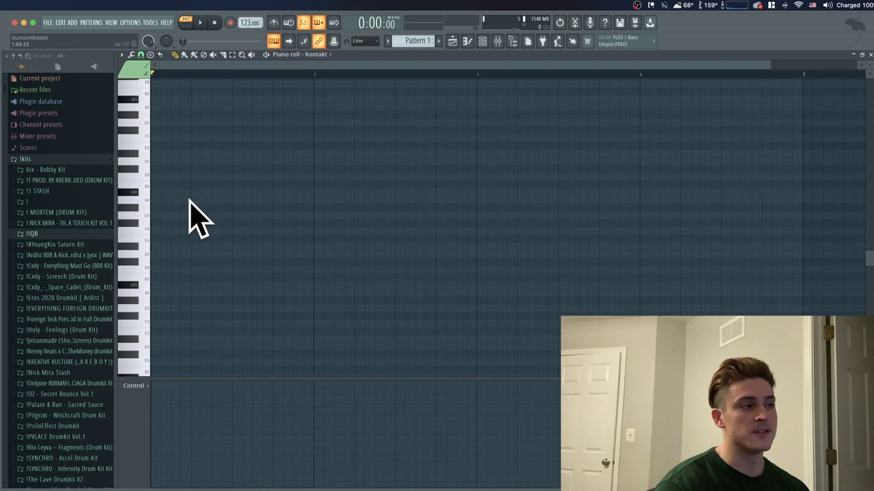
left_click(157, 192)
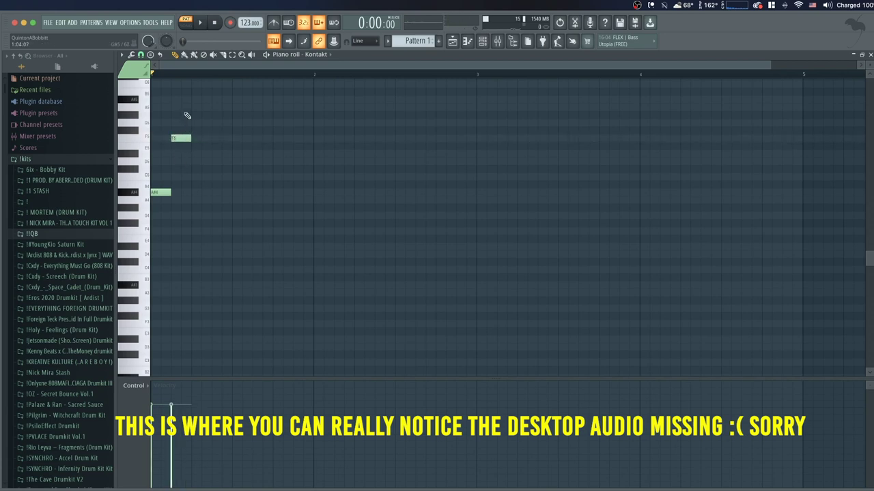
key("space")
key("space")
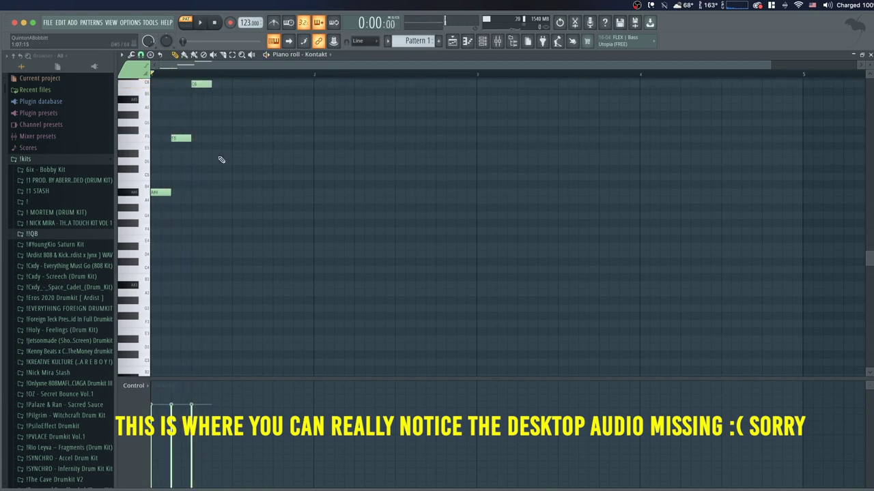
key("space")
left_click(216, 139)
scroll(218, 170, "up", 4)
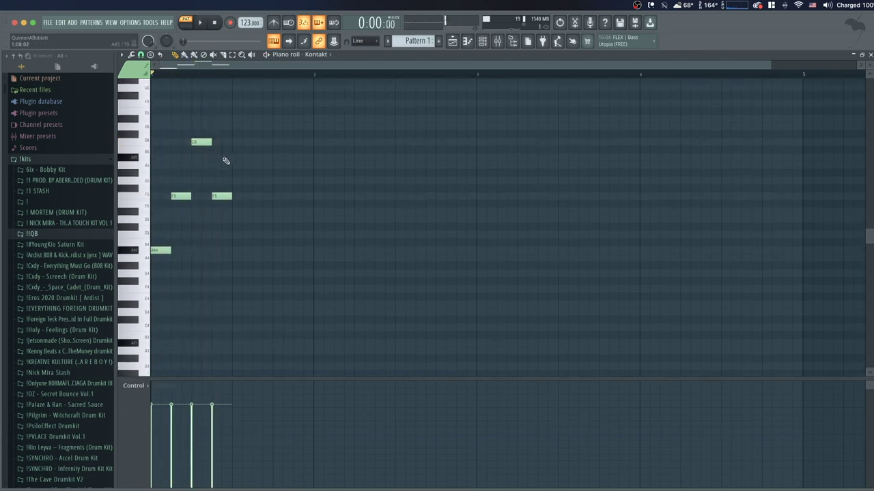
- Complete bar 1 with the notes A#5, F5, C6 and F5, and duplicate the whole bar into bar 2
left_click(236, 158)
left_click(254, 142)
right_click(261, 143)
left_click(261, 196)
left_click(275, 142)
left_click(298, 196)
key("ctrl+b")
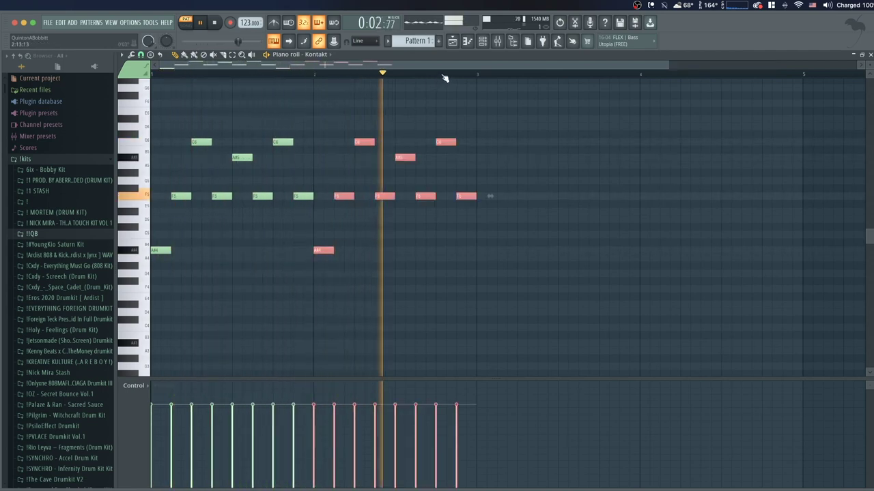
- Start bar 3 with the rising notes G4, D5 and A5, and play the pattern
scroll(444, 77, "down", 1)
left_click(468, 271)
left_click(475, 275)
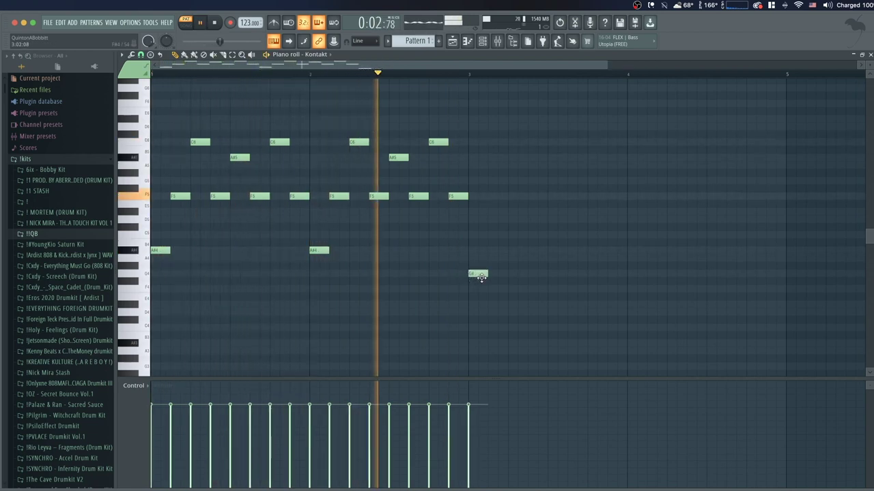
key("space")
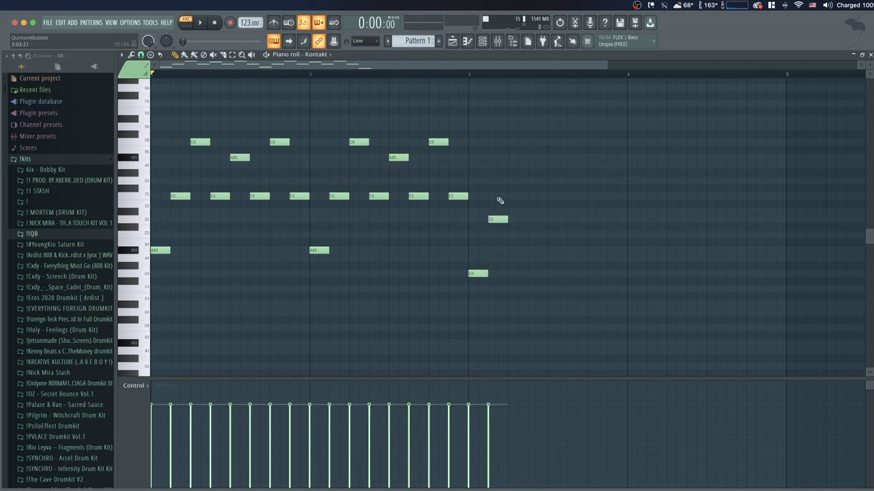
key("space")
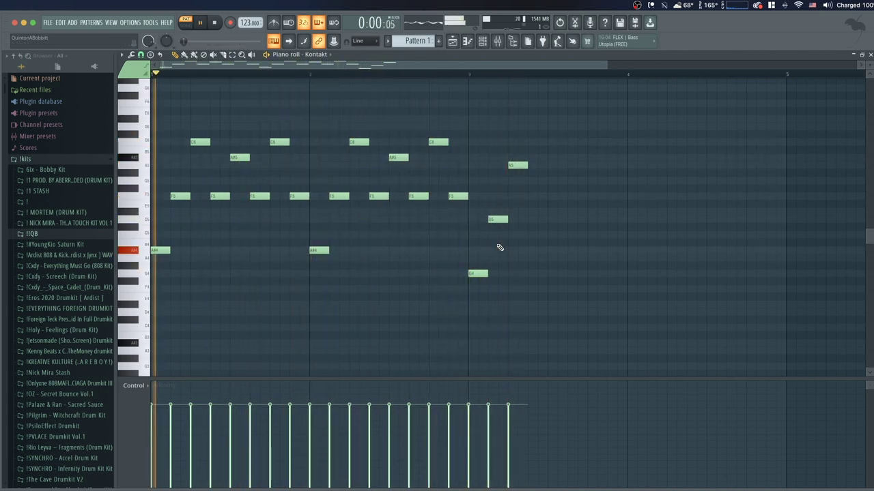
- Complete bar 3 with the notes D5, G5, D5, A5 and D5, following the rhythm of bar 1
left_click_drag(477, 292, 534, 155)
left_click_drag(478, 272, 510, 271)
right_click(509, 272)
right_click(546, 165)
right_click(529, 219)
left_click(532, 219)
left_click(553, 181)
left_click(572, 219)
left_click(591, 166)
left_click(612, 219)
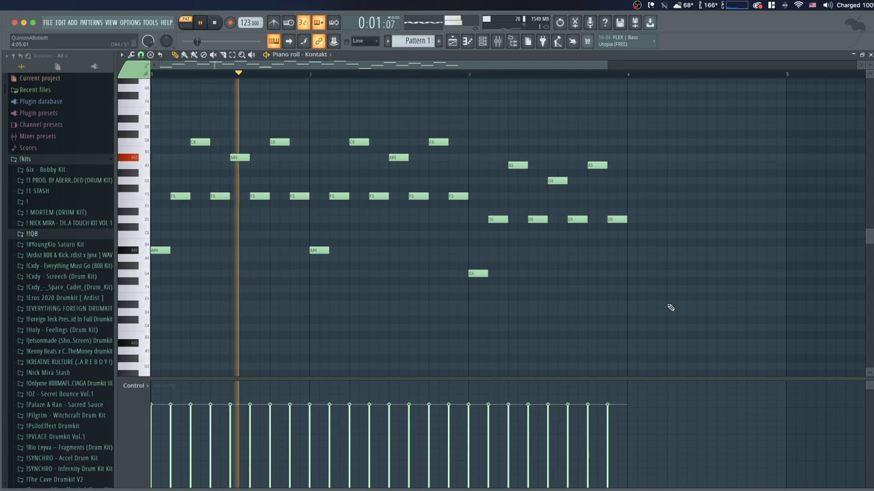
- Duplicate the notes of bar 3 into bar 4 and clear the selection
left_click_drag(683, 307, 495, 157)
key("ctrl+b")
key("ctrl+d")
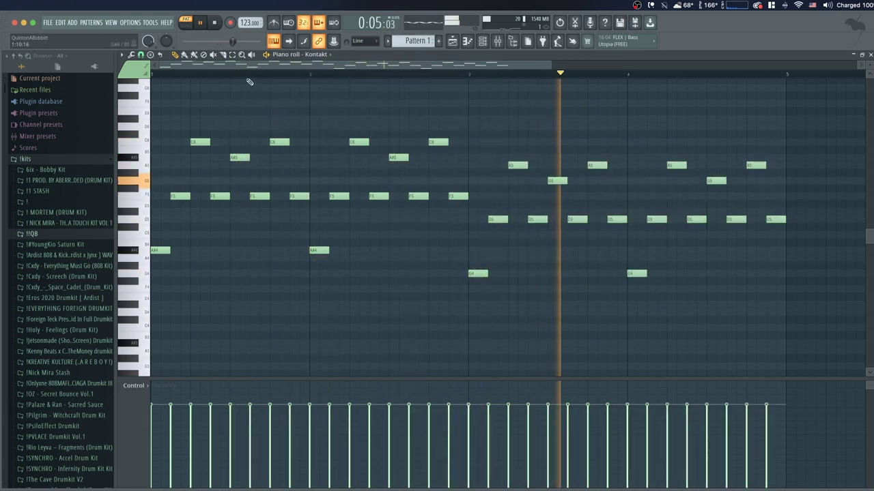
- Try lowering the velocities of the F5 and A#5 notes in bar 1 to about 62%, and undo the change
scroll(251, 74, "up", 1)
scroll(179, 355, "up", 1)
scroll(260, 69, "down", 4)
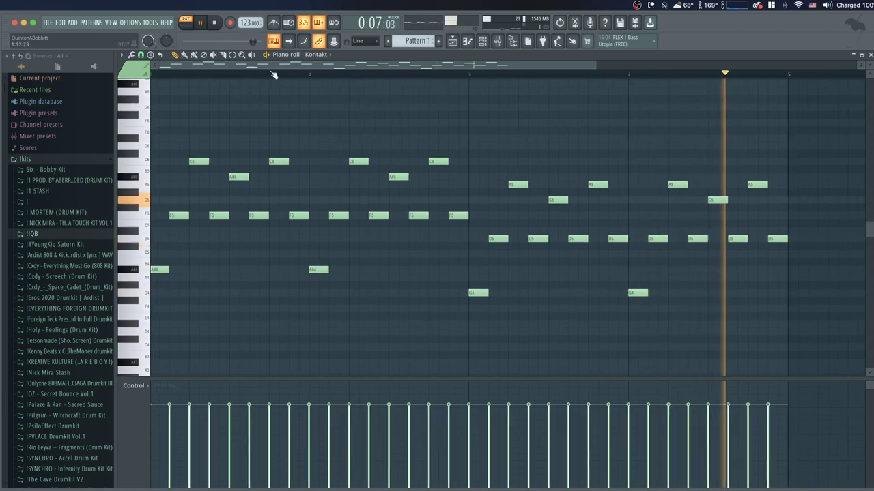
left_click_drag(195, 407, 209, 424)
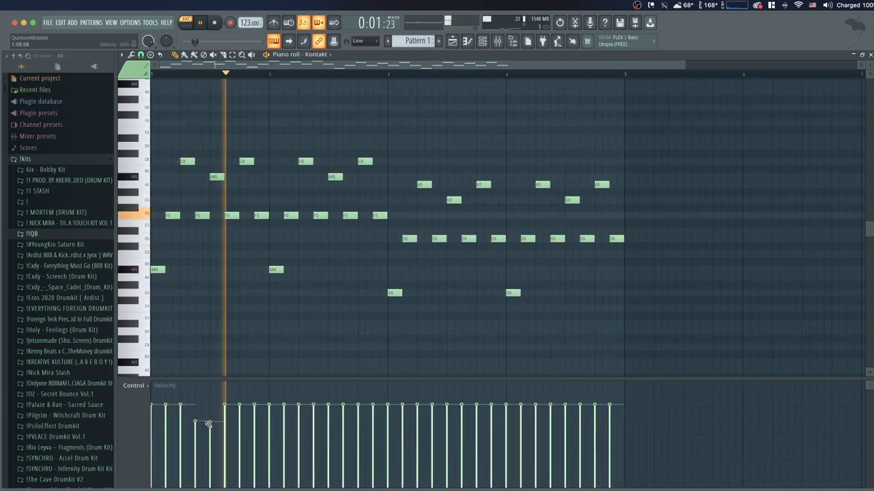
key("ctrl+z")
key("space")
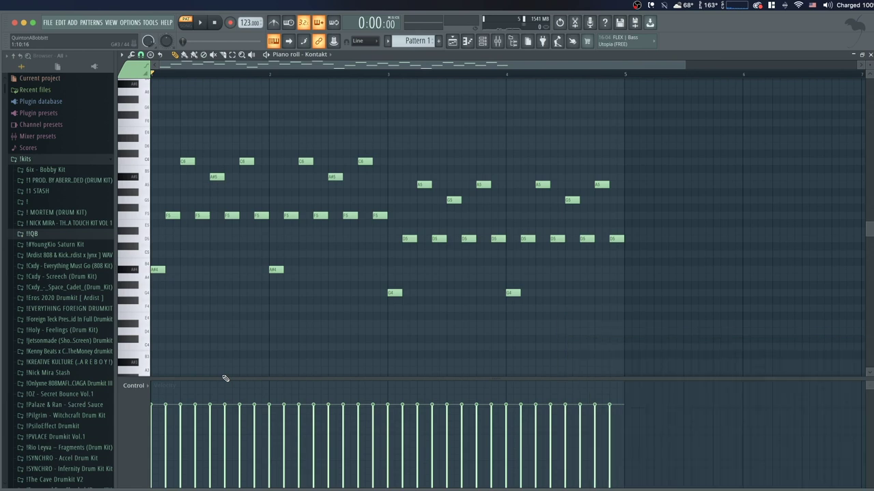
key("space")
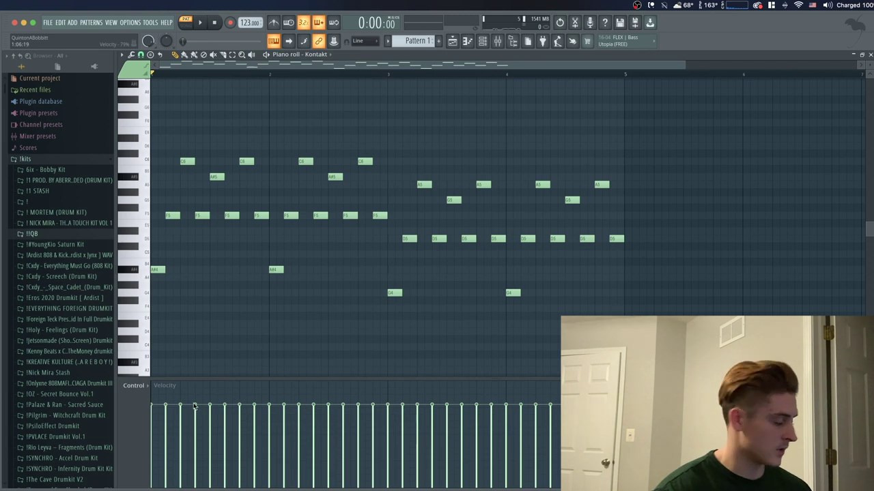
- Randomize the note velocities slightly with the piano roll randomizer, keeping Pattern and Bipolar off
key("alt+r")
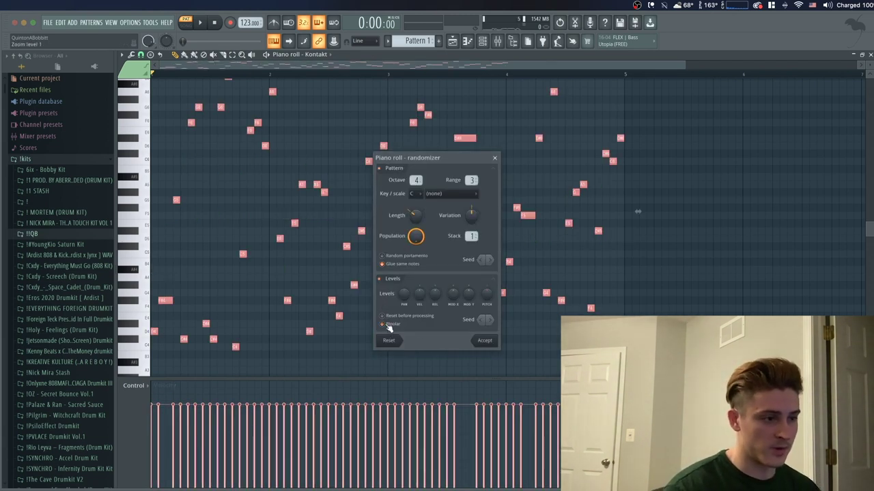
left_click(379, 169)
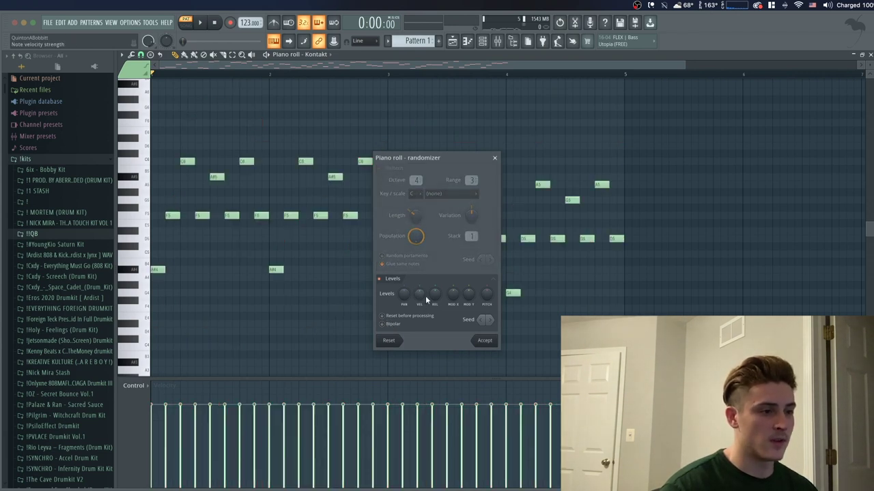
left_click_drag(420, 300, 420, 303)
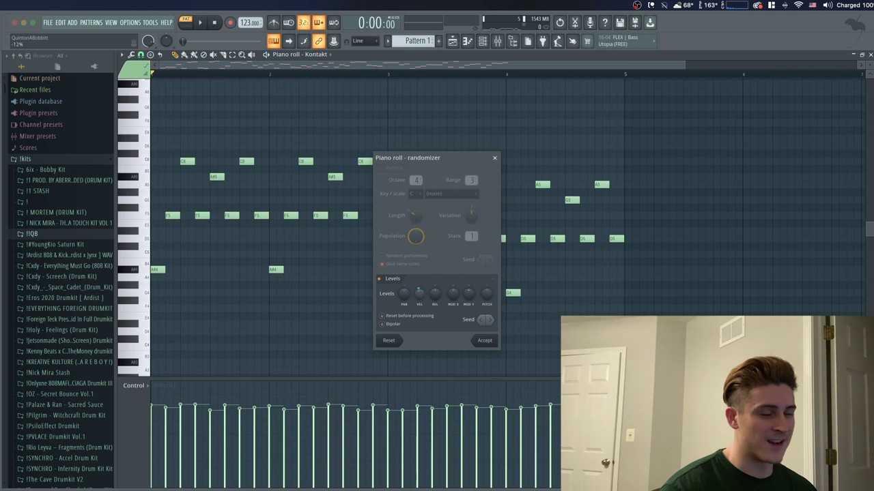
left_click(396, 325)
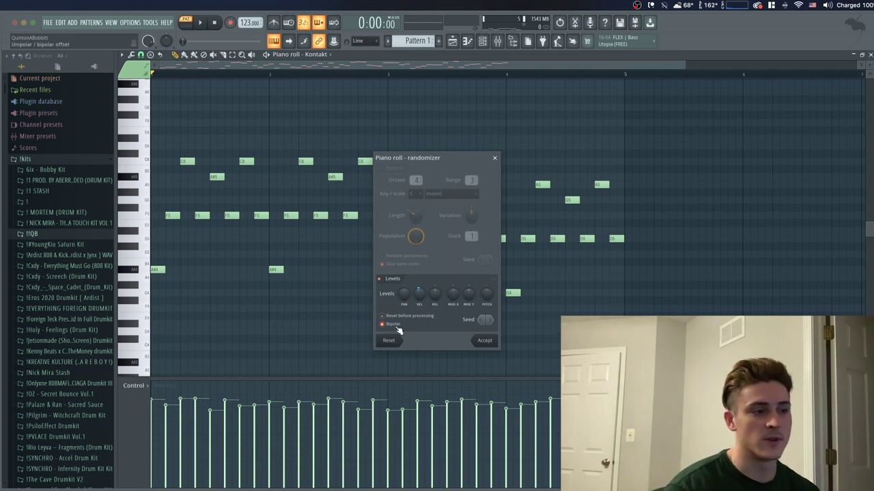
left_click(398, 327)
key("space")
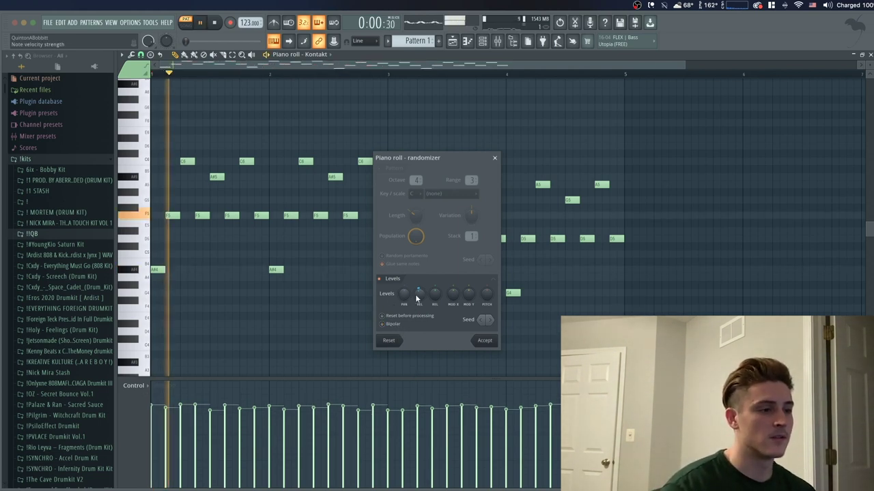
left_click(486, 341)
key("space")
- Open the Kontakt guitar instrument and toggle its Plectrum/Finger playing mode
left_click(483, 41)
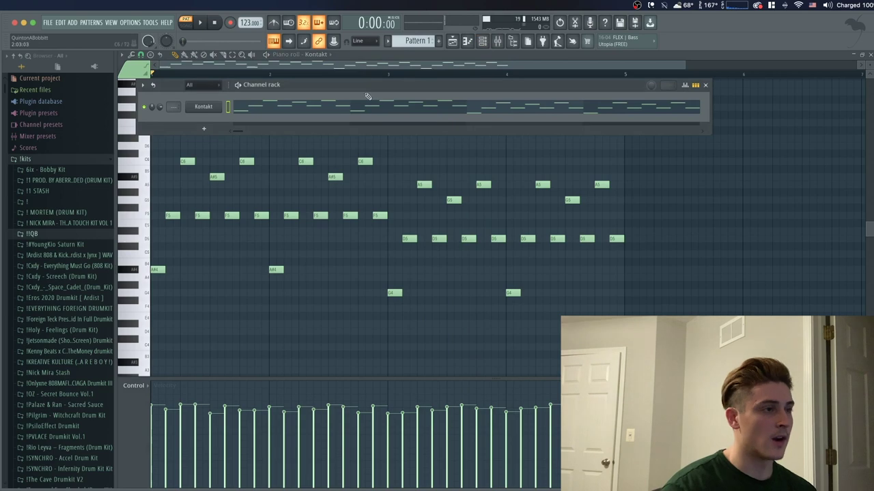
left_click(203, 107)
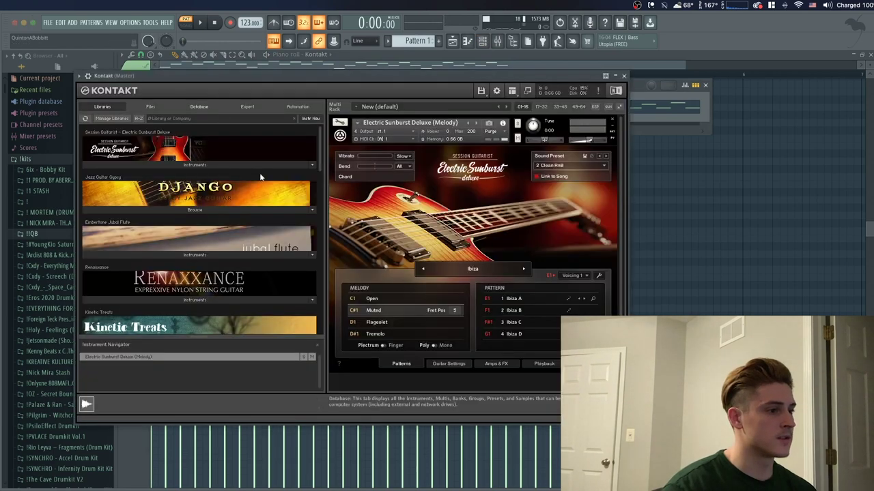
left_click(383, 346)
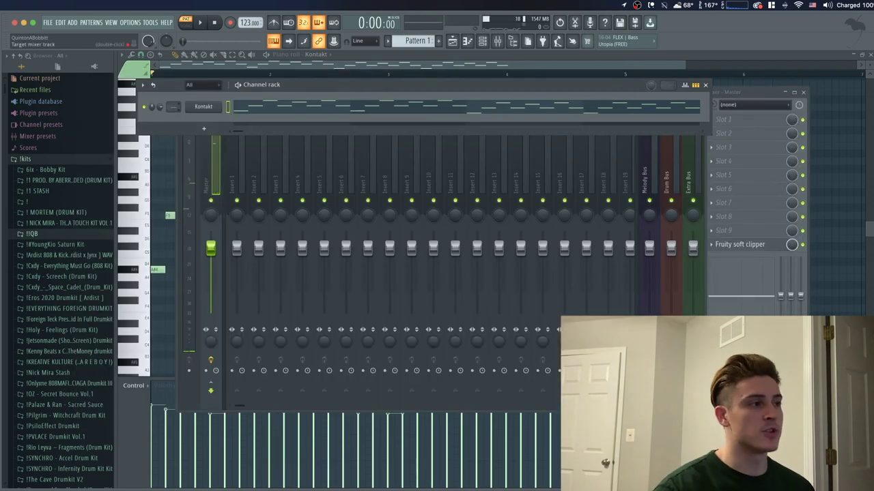
- Load ValhallaVintageVerb into the first effect slot of mixer track Insert 1
left_click(235, 181)
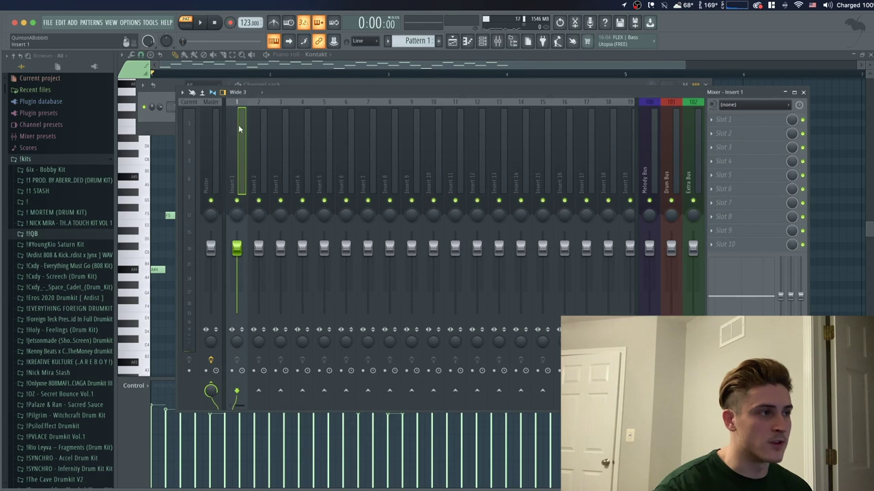
left_click(723, 119)
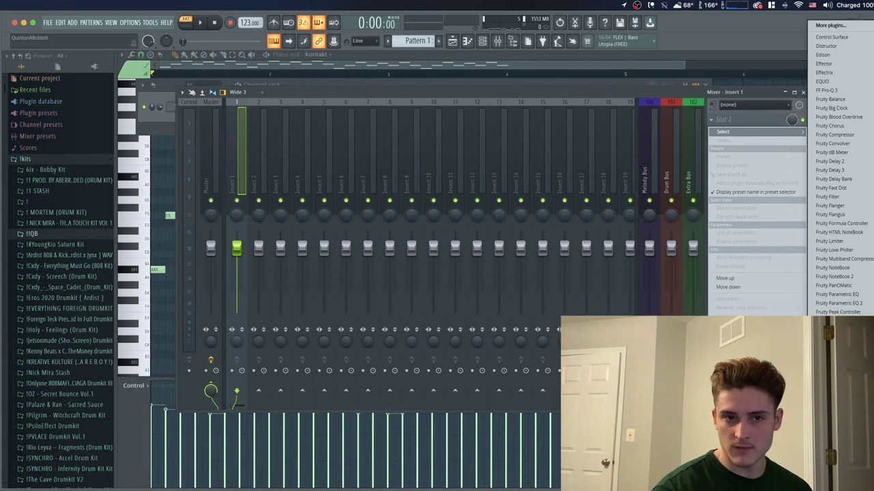
left_click(839, 471)
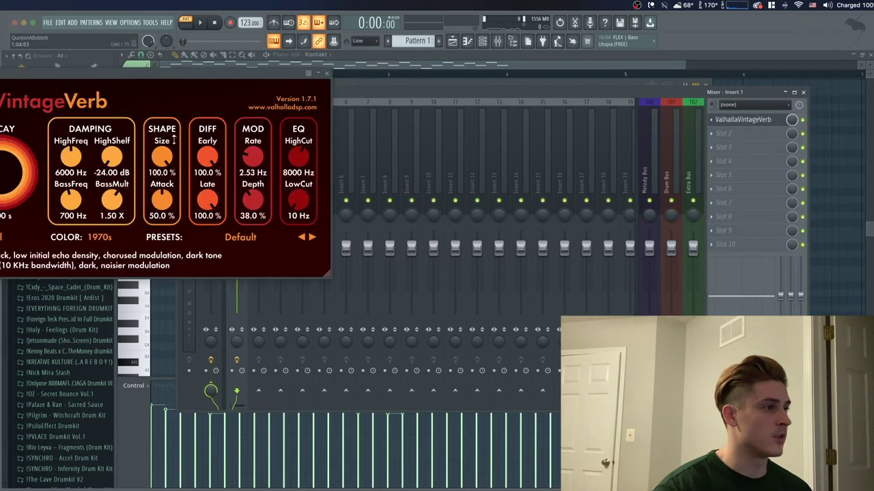
- Load the Ambience preset from the Ambiences category into ValhallaVintageVerb
left_click_drag(170, 74, 322, 93)
left_click(402, 256)
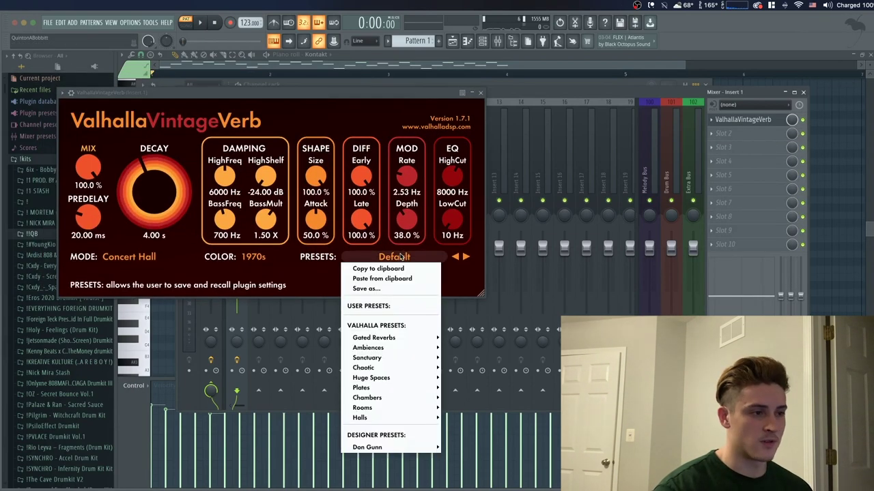
mouse_move(412, 349)
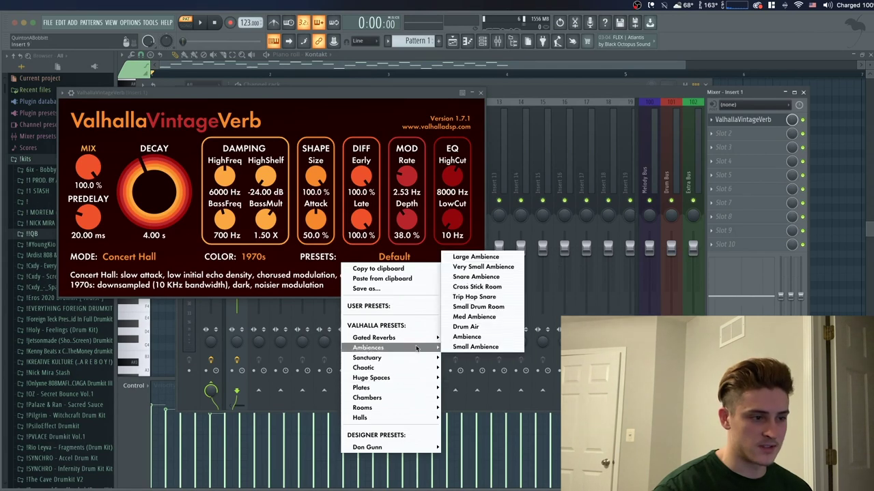
left_click(481, 340)
- Lower the reverb's Mix to 10% and set its Decay to 1.30 s while auditioning the melody
left_click_drag(91, 167, 97, 225)
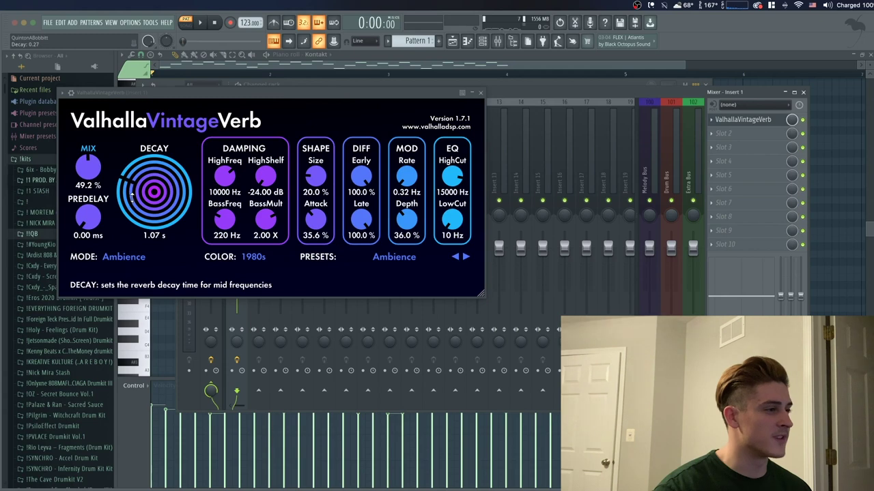
left_click_drag(88, 169, 88, 185)
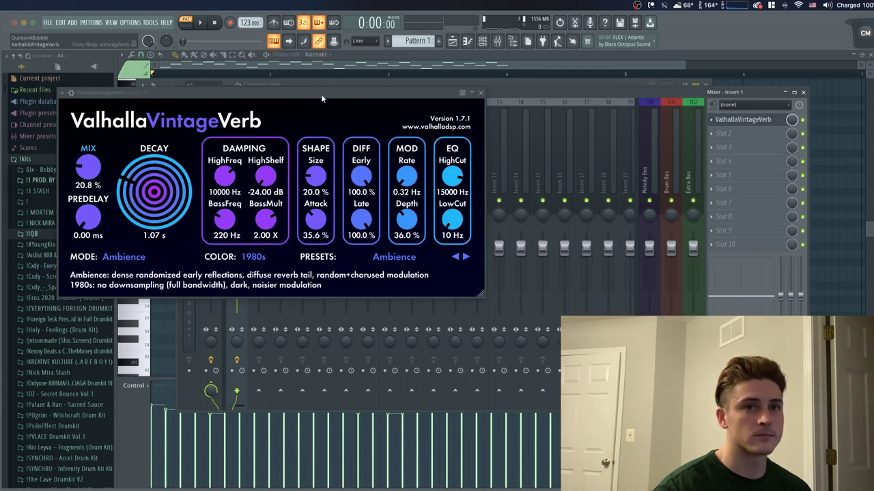
key("space")
left_click_drag(88, 168, 92, 187)
left_click_drag(146, 191, 146, 181)
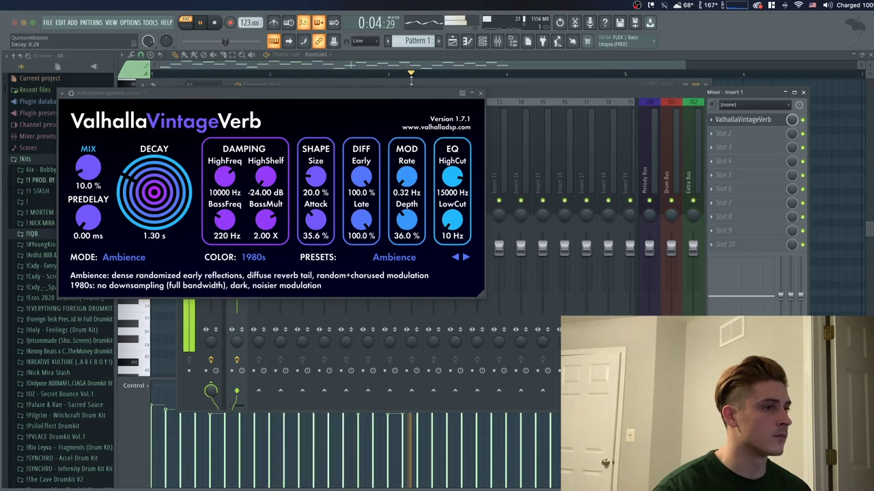
left_click(480, 93)
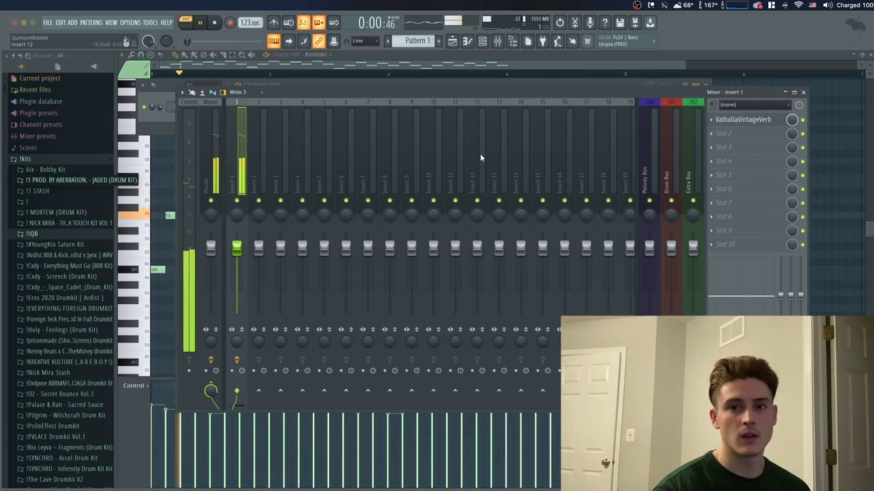
key("space")
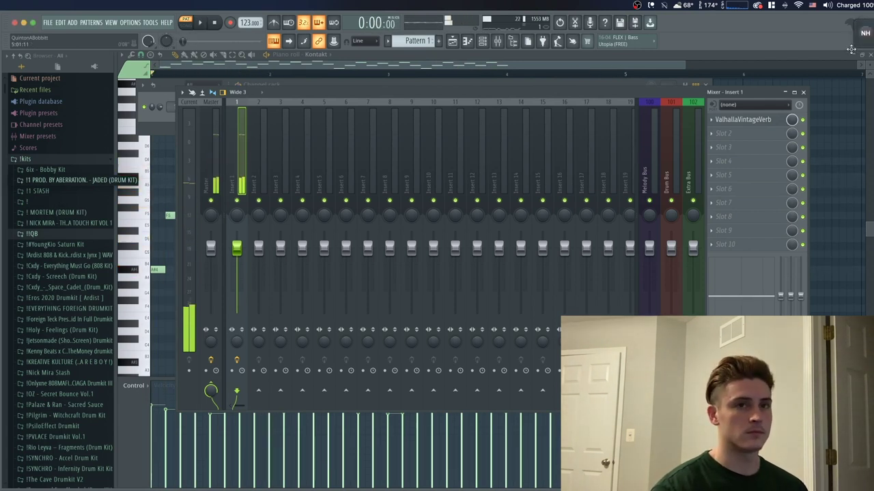
- Clone the Kontakt channel and set the clone's melody articulation to Open
left_click(293, 84)
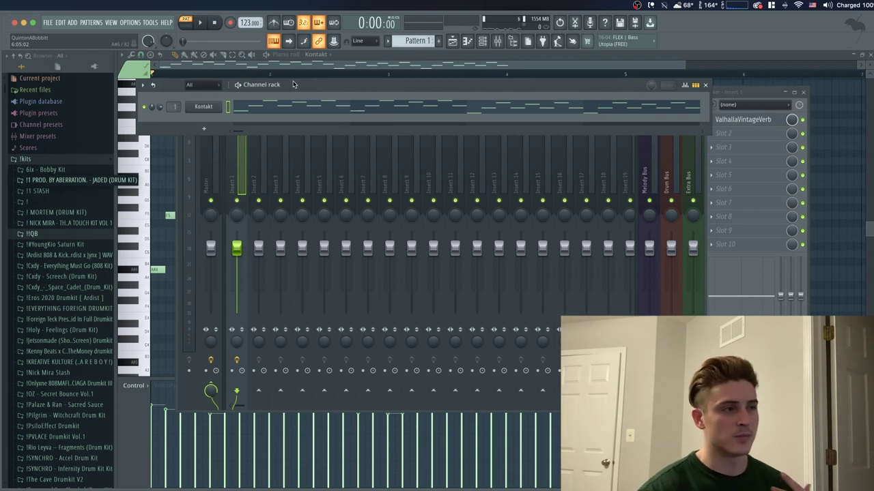
right_click(204, 107)
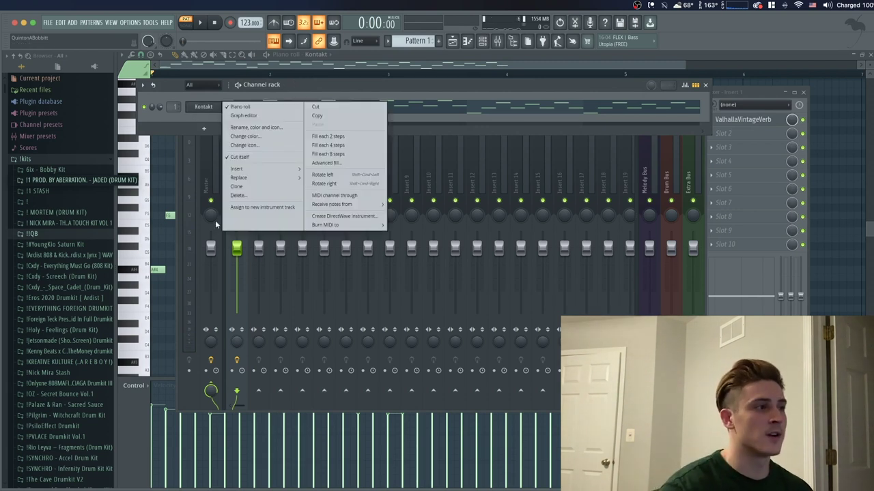
left_click(254, 188)
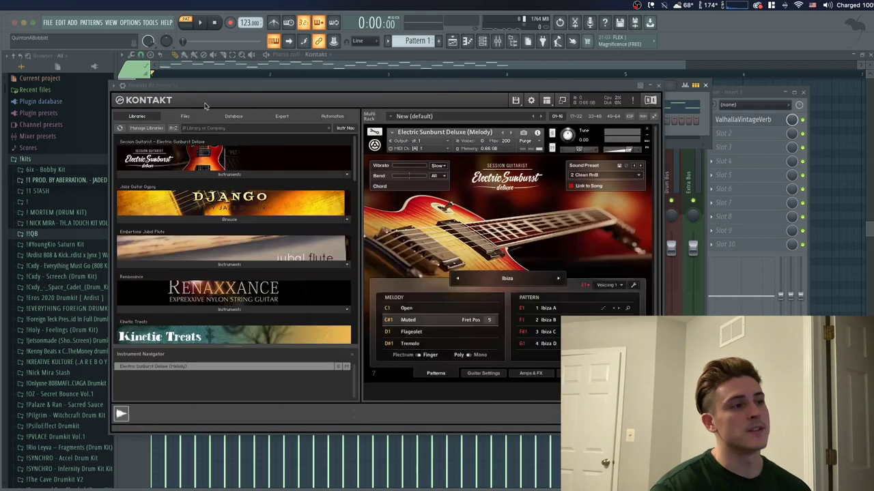
left_click(407, 309)
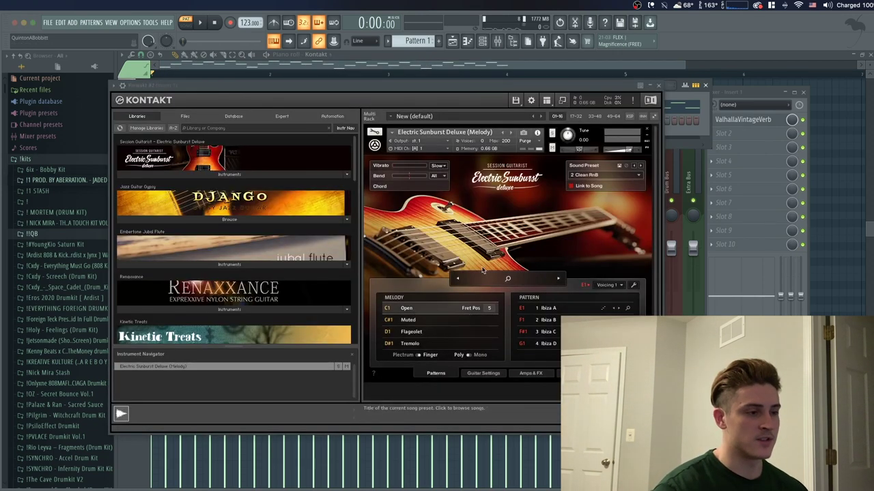
left_click(658, 86)
- Write a bar 1 phrase for Kontakt #2 over the ghost notes, using lengthened A#4, F5, C6 and A#5 notes
right_click(227, 117)
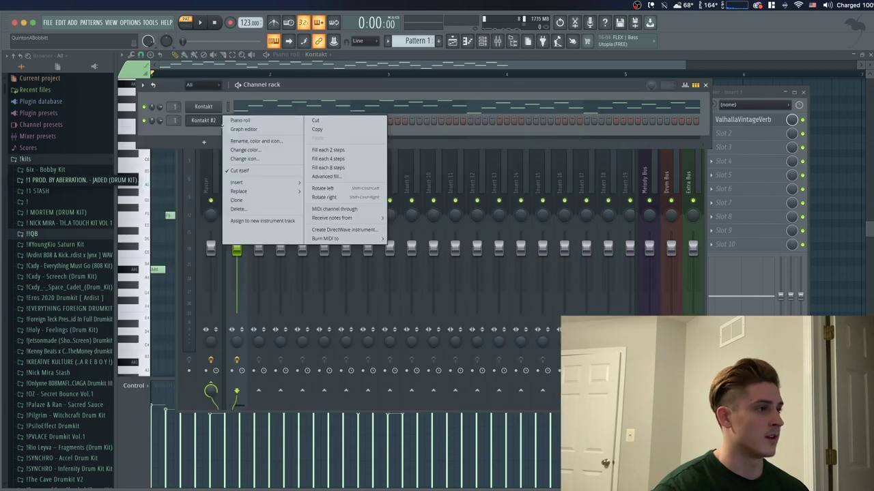
left_click(236, 122)
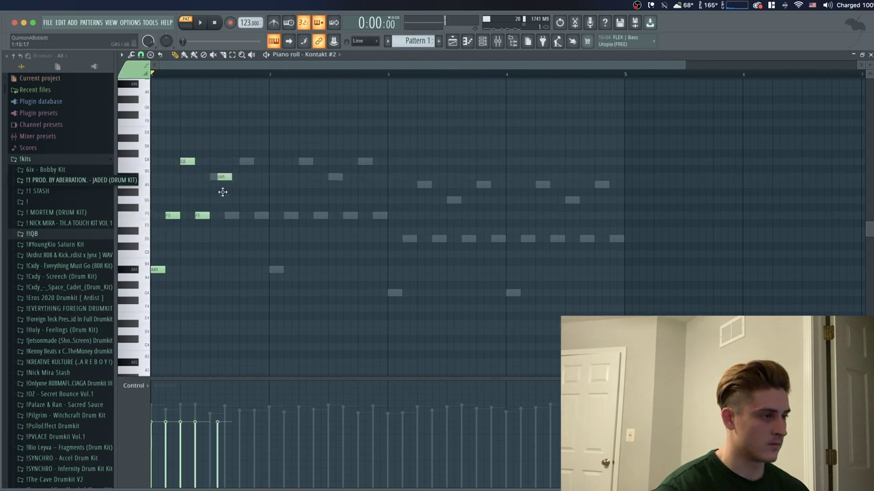
left_click(226, 215)
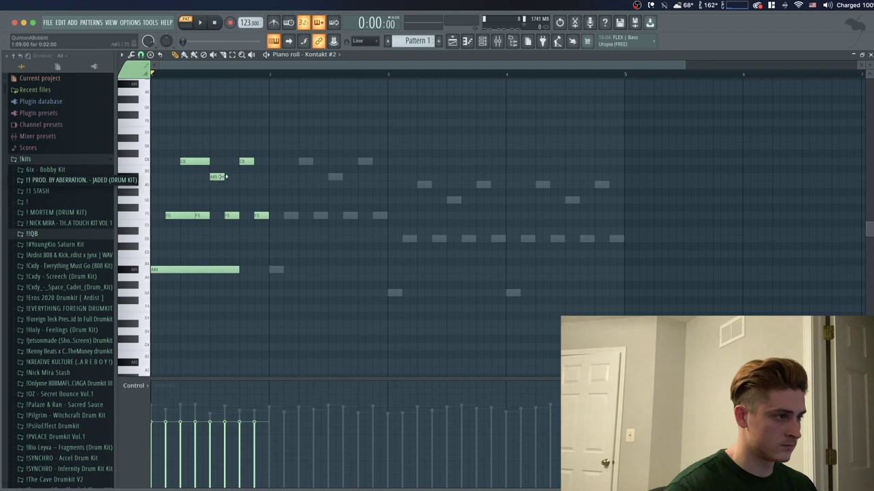
key("space")
key("space")
left_click_drag(224, 177, 230, 178)
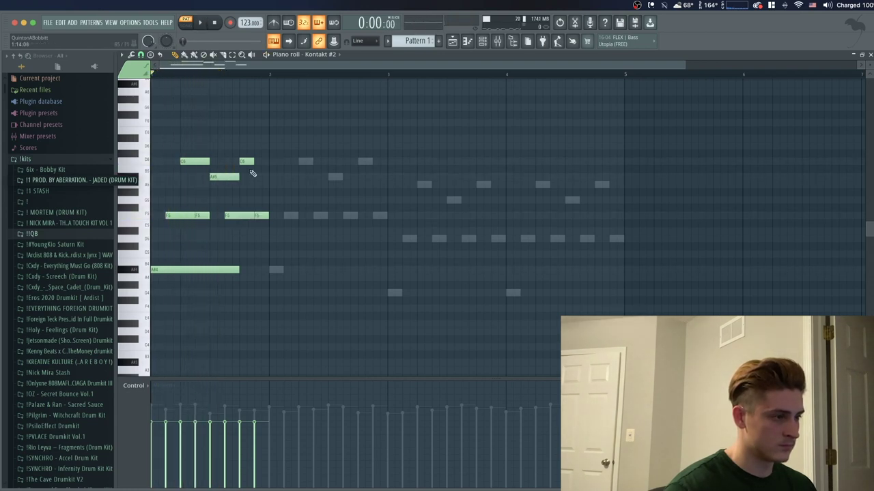
key("space")
left_click_drag(239, 177, 268, 179)
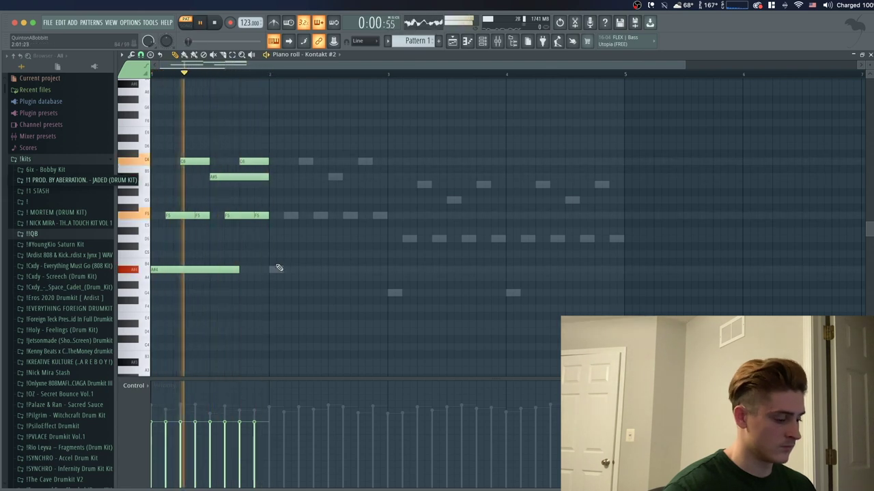
- Duplicate the Kontakt #2 phrase through bar 4, transpose the copies in bars 3 and 4 down three semitones, and play it back
key("ctrl+b")
left_click(383, 317)
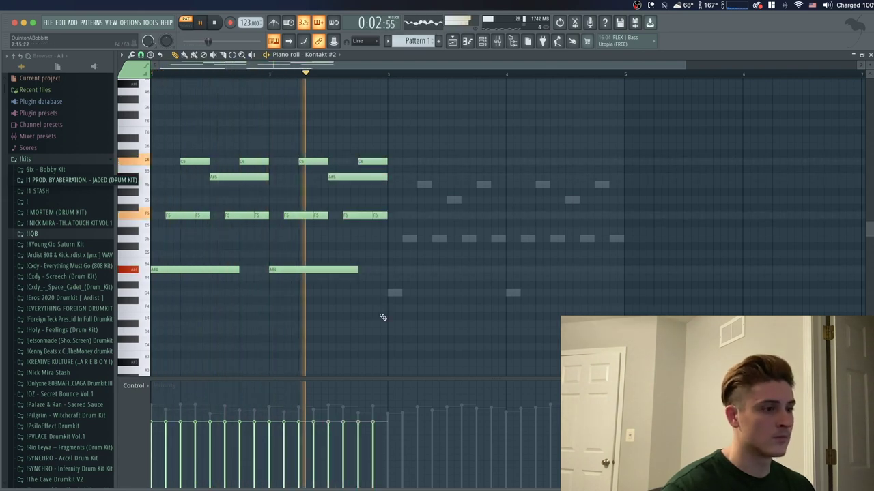
key("ctrl+b")
key("space")
key("Down")
key("Down")
key("Down")
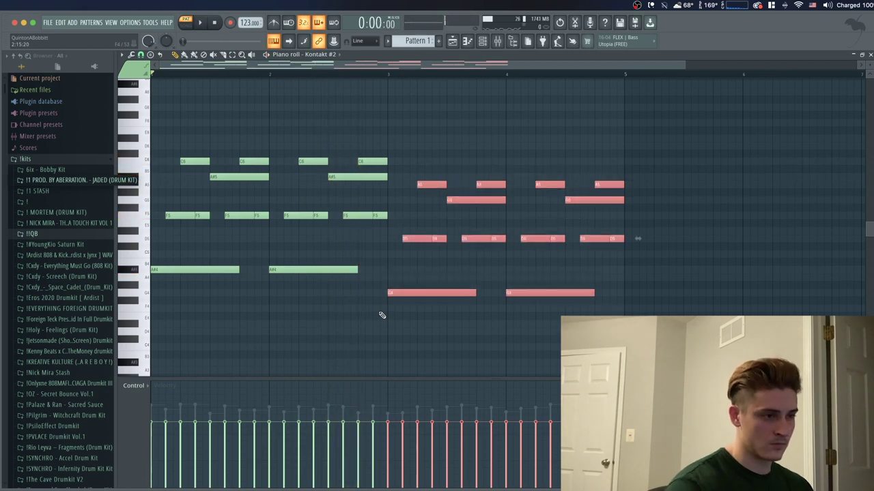
key("space")
left_click(464, 279)
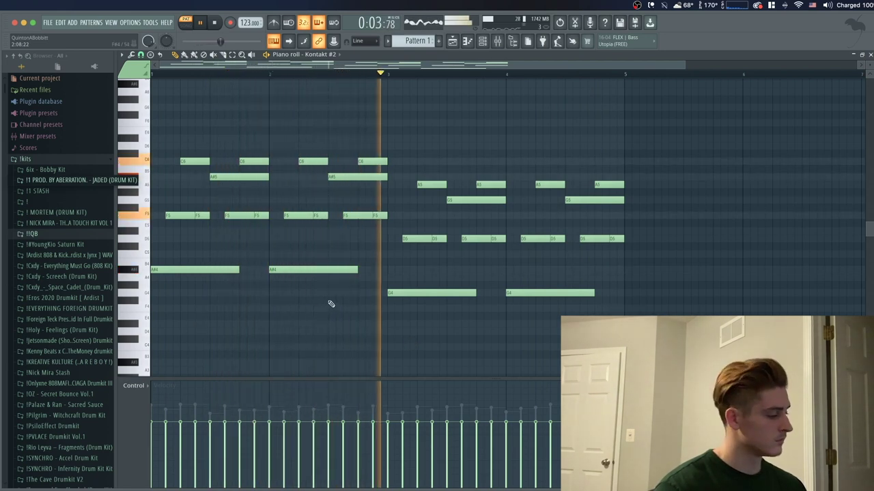
- Clone the Kontakt #2 channel and raise the clone's Vibrato amount to maximum
left_click(483, 43)
key("space")
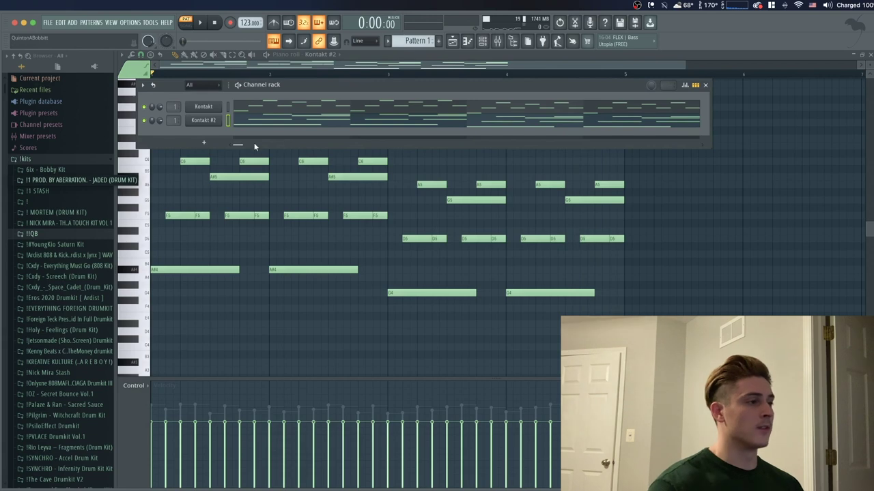
right_click(205, 120)
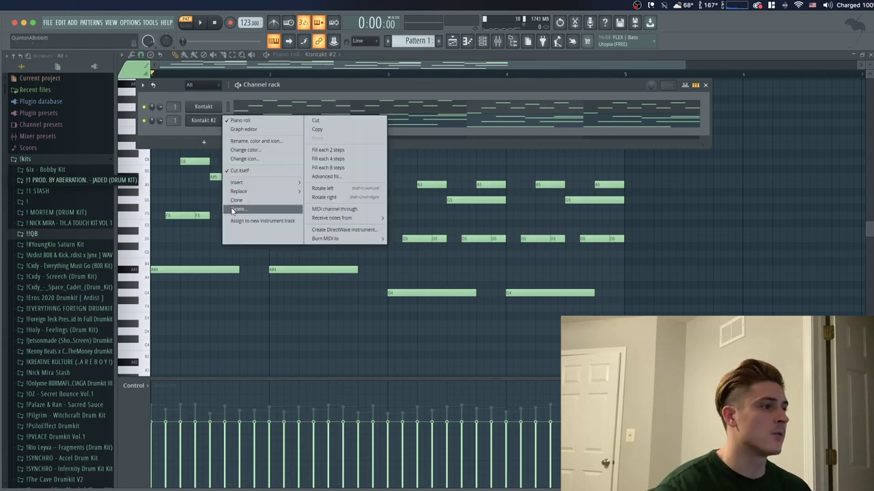
left_click(245, 200)
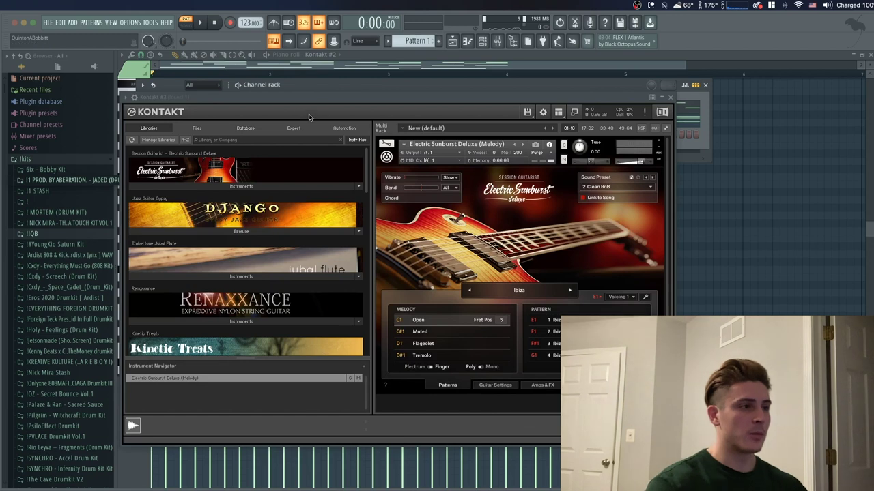
left_click_drag(320, 97, 350, 81)
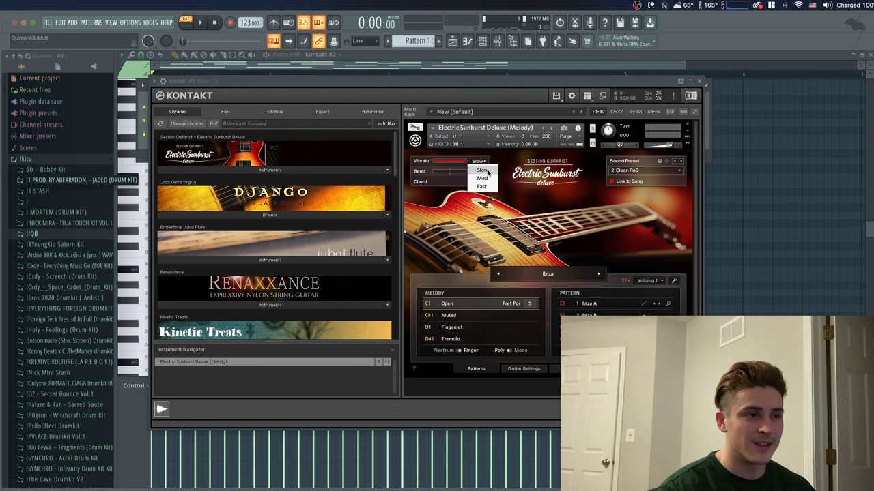
left_click(699, 81)
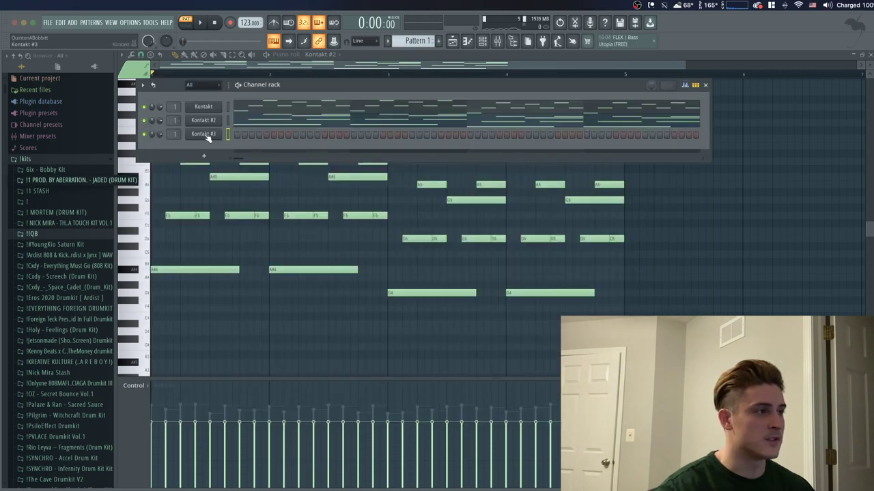
- Add a half-bar C6 note in bar 1 of the Kontakt #3 piano roll, starting on step 5
right_click(208, 137)
left_click(254, 130)
left_click(193, 137)
key("space")
left_click_drag(180, 137, 182, 162)
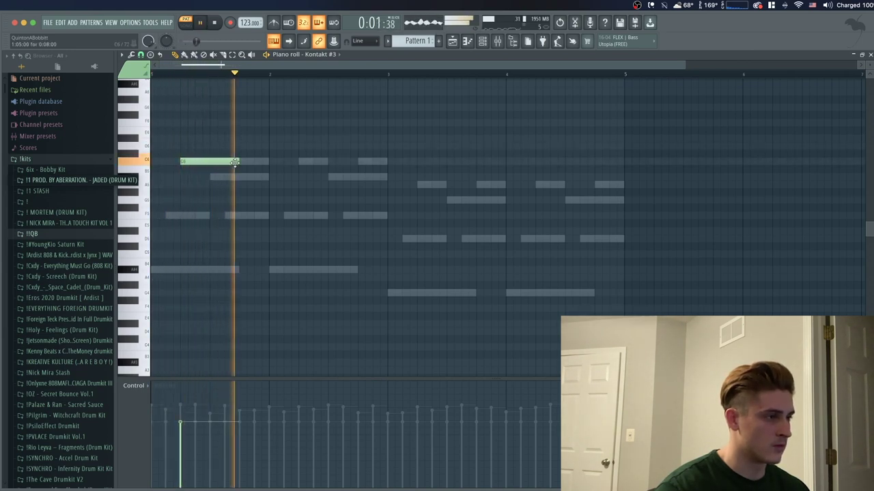
- Try a half-bar C6 note in bar 2 and a G6 note following it in Kontakt #3
left_click(300, 162)
left_click(369, 123)
right_click(386, 125)
left_click_drag(359, 109, 359, 129)
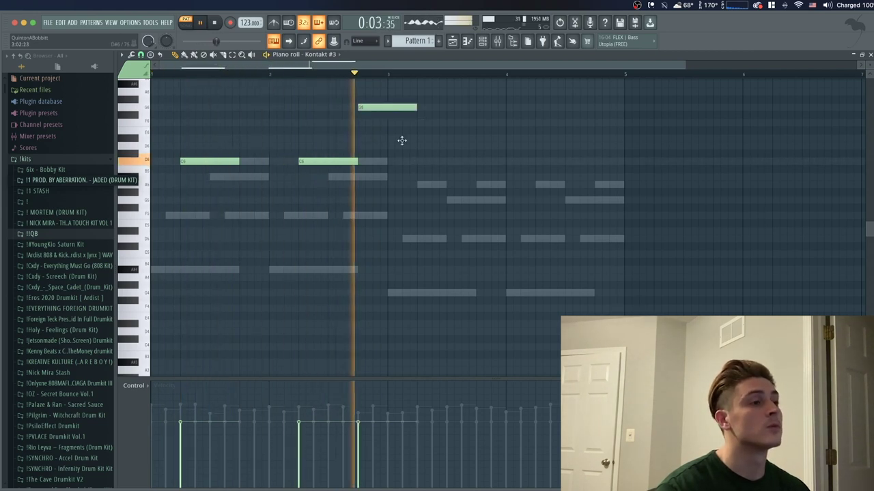
key("space")
- Audition the Med and Fast vibrato speeds on the Kontakt #3 guitar, leaving the speed at Fast
left_click(482, 42)
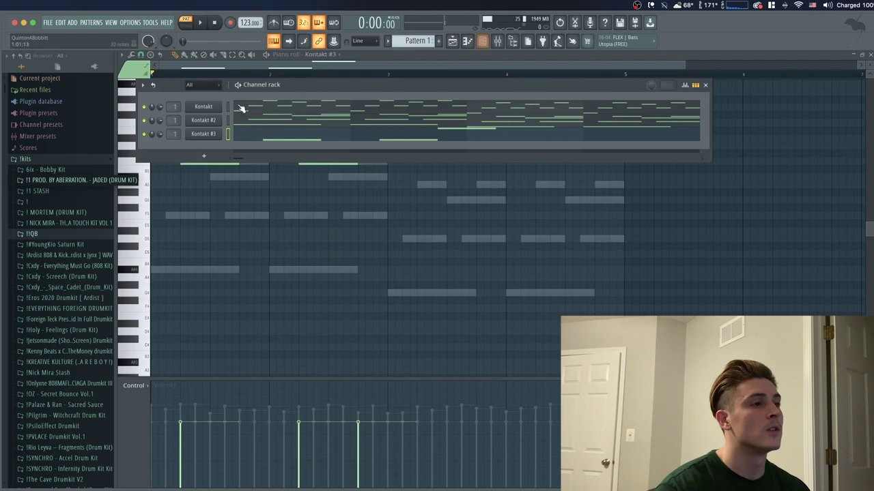
left_click(203, 134)
left_click(478, 162)
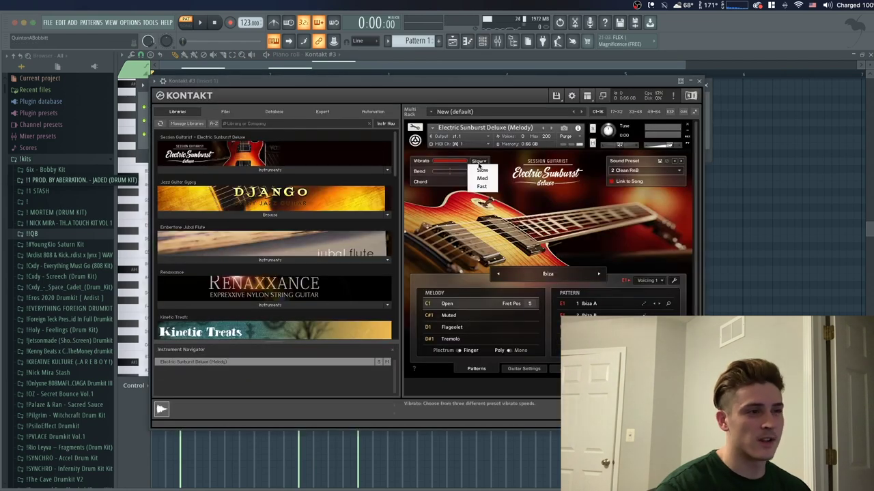
left_click_drag(467, 82, 483, 73)
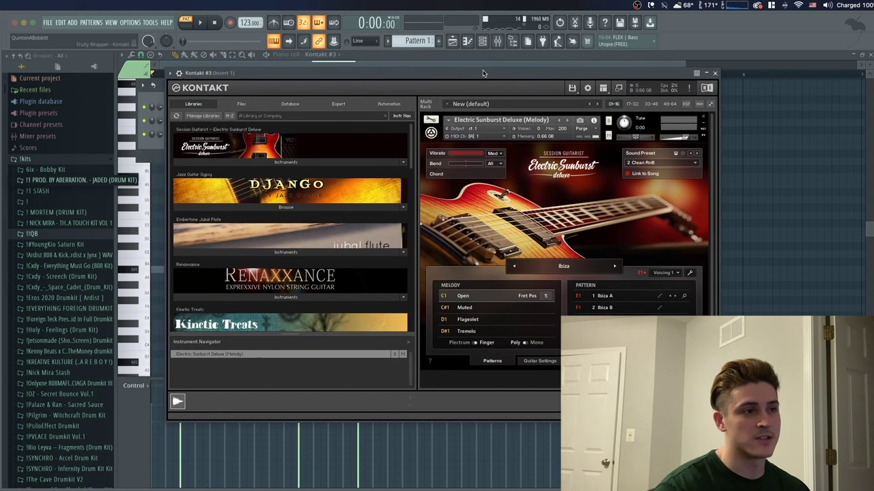
key("space")
left_click(496, 153)
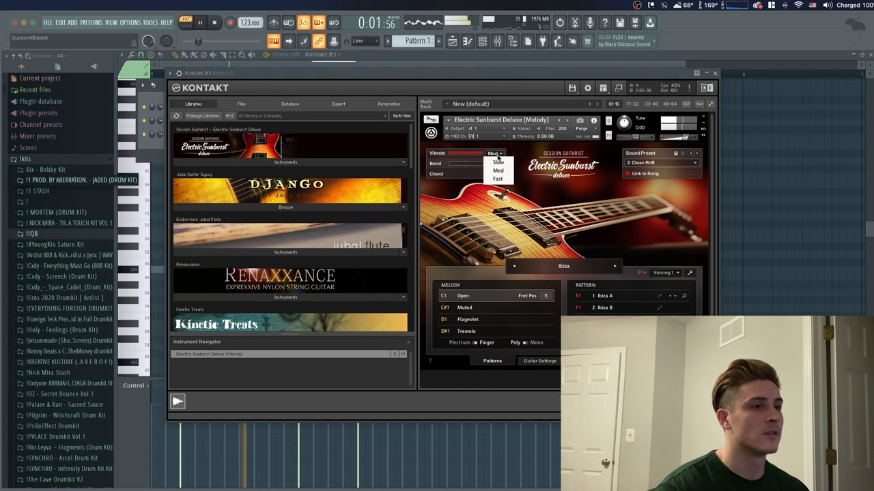
key("space")
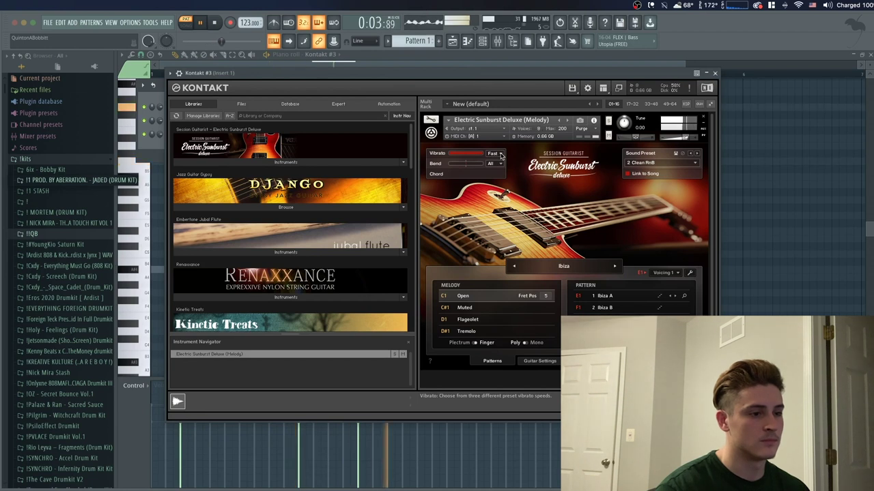
left_click(501, 156)
left_click(498, 178)
left_click(714, 73)
key("space")
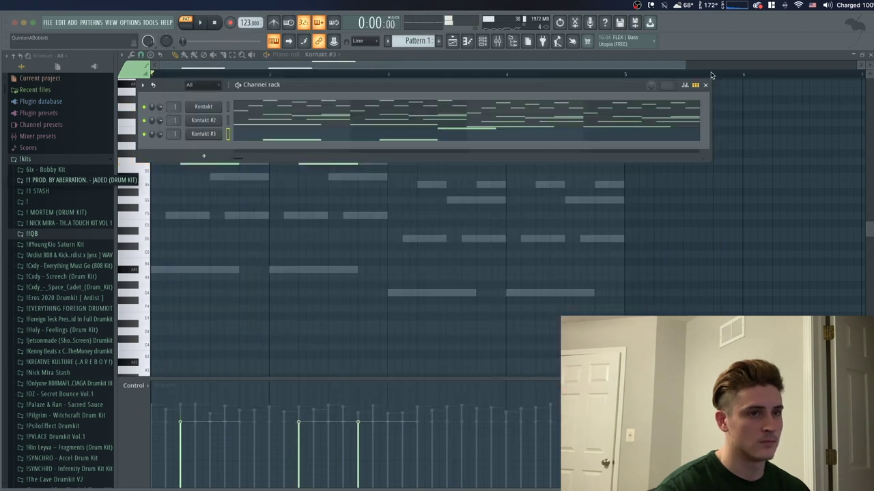
- Try A#6, C7 and D7 in turn as the note following the bar 1 C6 in Kontakt #3 during playback
left_click(461, 68)
key("space")
scroll(380, 214, "up", 2)
left_click(241, 142)
right_click(265, 142)
left_click(249, 126)
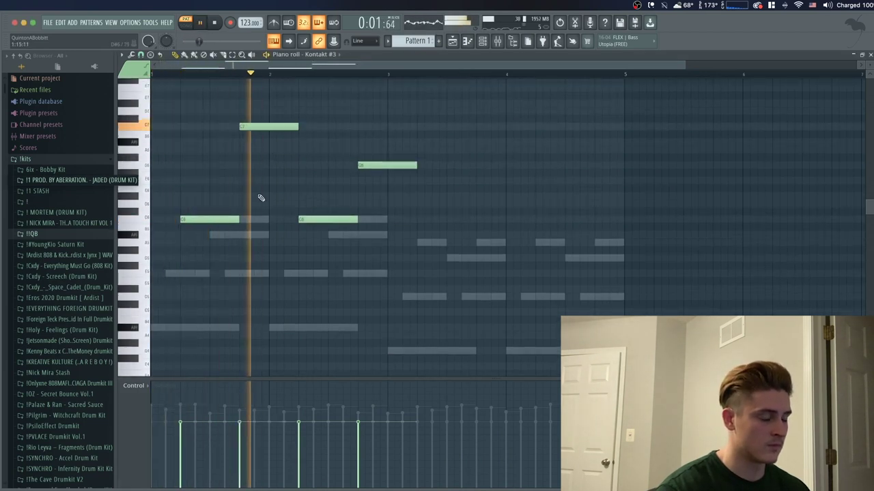
right_click(259, 127)
left_click(249, 111)
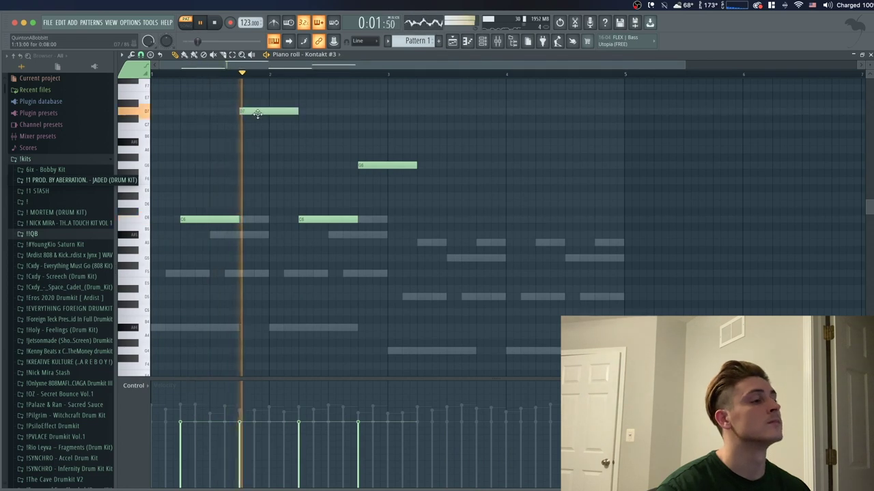
- Delete all Kontakt #3 notes except the C6 in bar 1
right_click(257, 113)
right_click(314, 219)
right_click(362, 165)
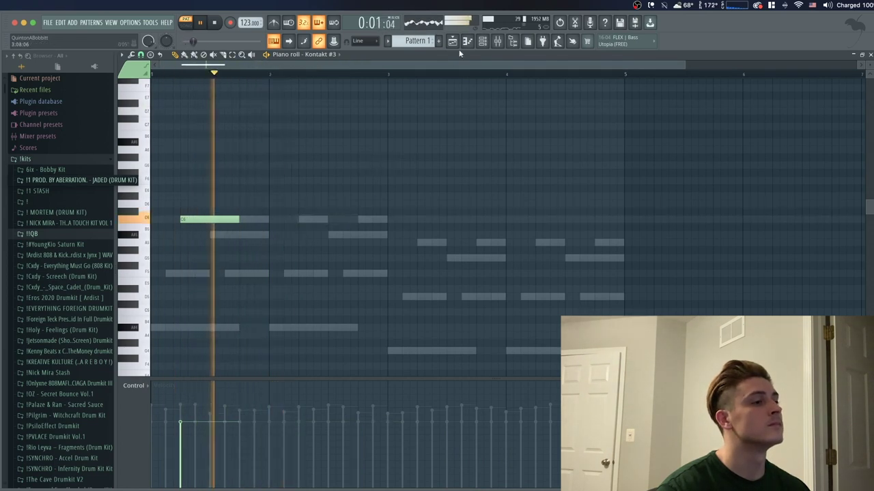
- Lower the vibrato amount on the Kontakt #3 guitar, keeping the Fast speed, and audition it
key("space")
left_click(481, 41)
left_click(200, 135)
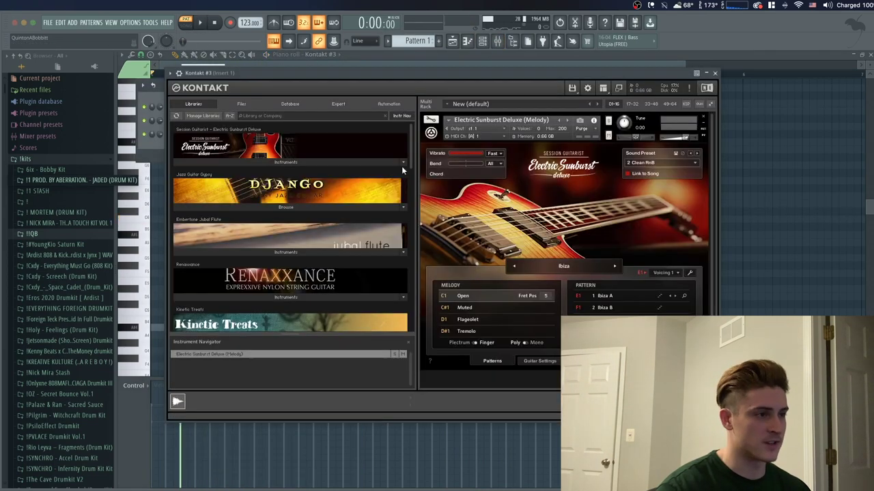
key("space")
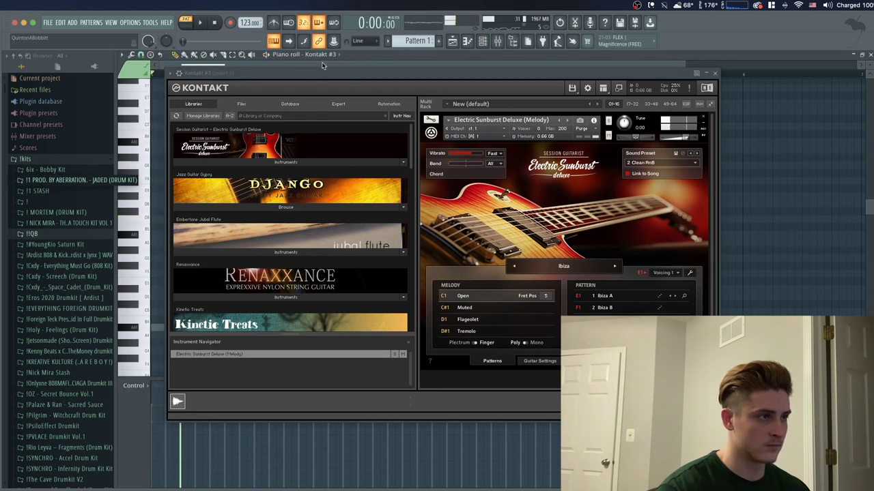
left_click(715, 73)
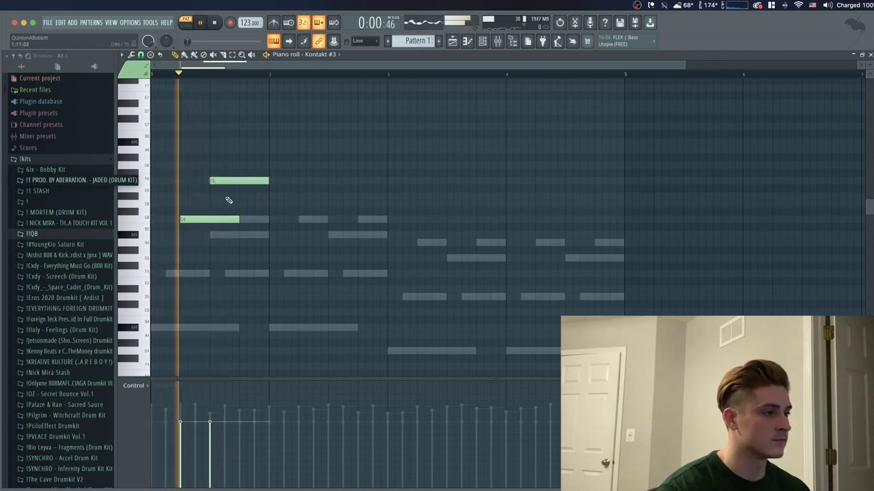
- Follow the bar 1 C6 in Kontakt #3 with F6, D#6 and D6 notes, and add a G6 on beat 4 of bar 2
left_click(226, 196)
left_click(241, 203)
key("space")
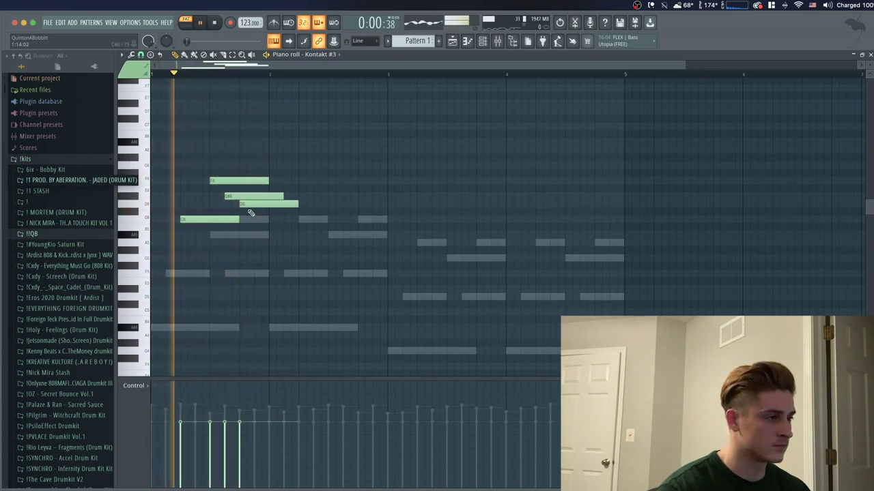
key("space")
key("space")
right_click(264, 203)
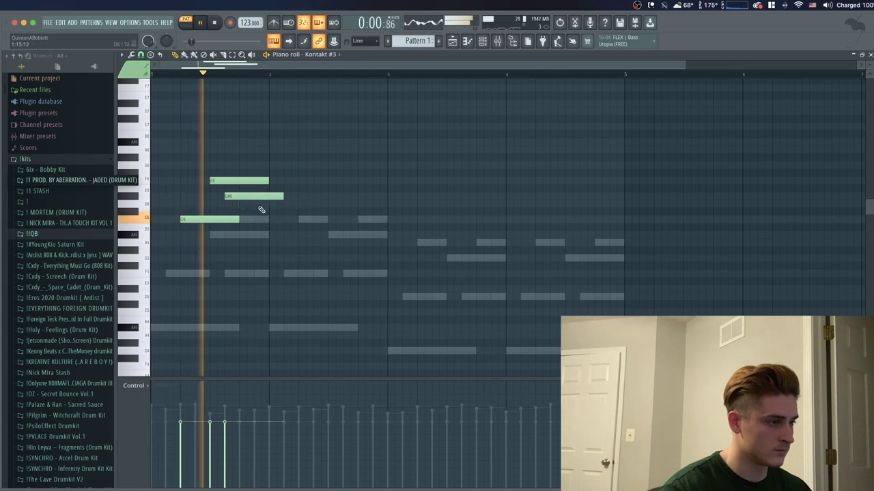
left_click(256, 204)
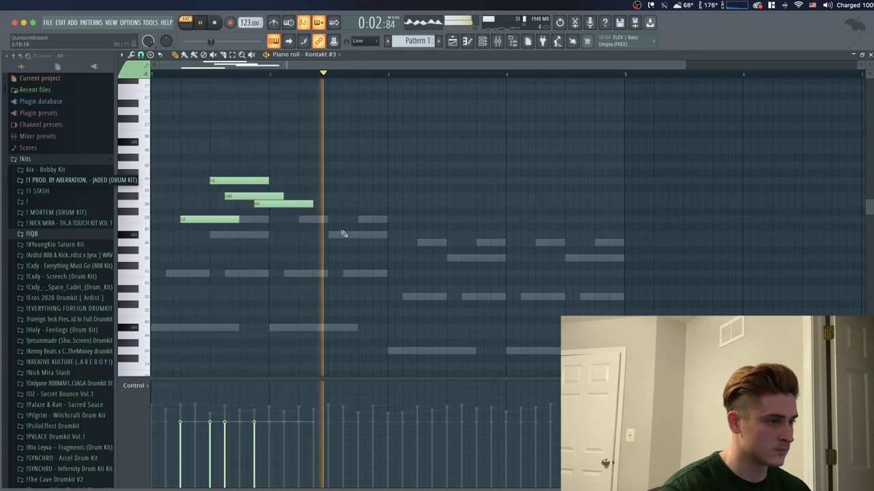
left_click(362, 165)
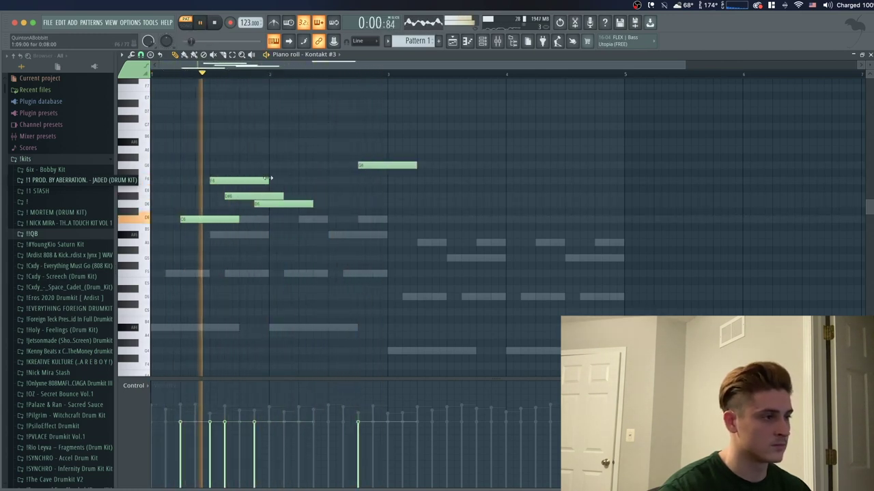
- Shorten the C6, F6 and D#6 lead notes to meet the following note, and extend the D6 up to the G6
key("space")
left_click_drag(269, 180, 239, 180)
key("space")
left_click_drag(238, 219, 209, 219)
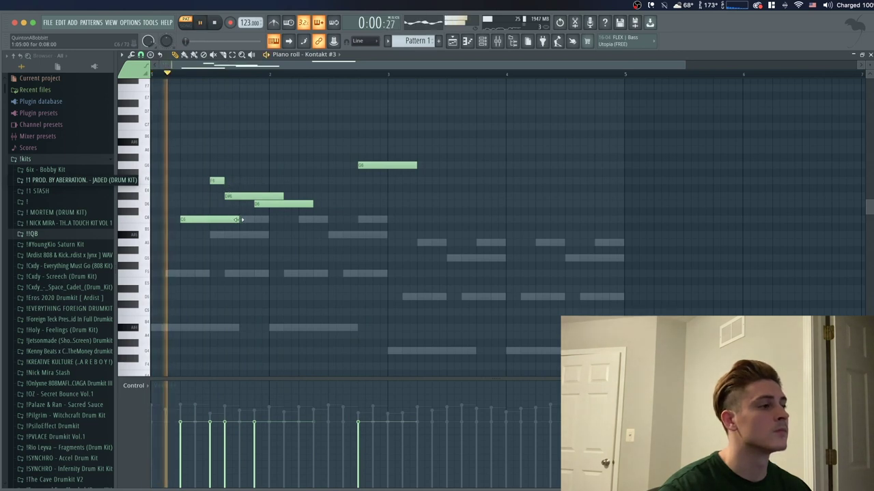
left_click_drag(283, 196, 253, 196)
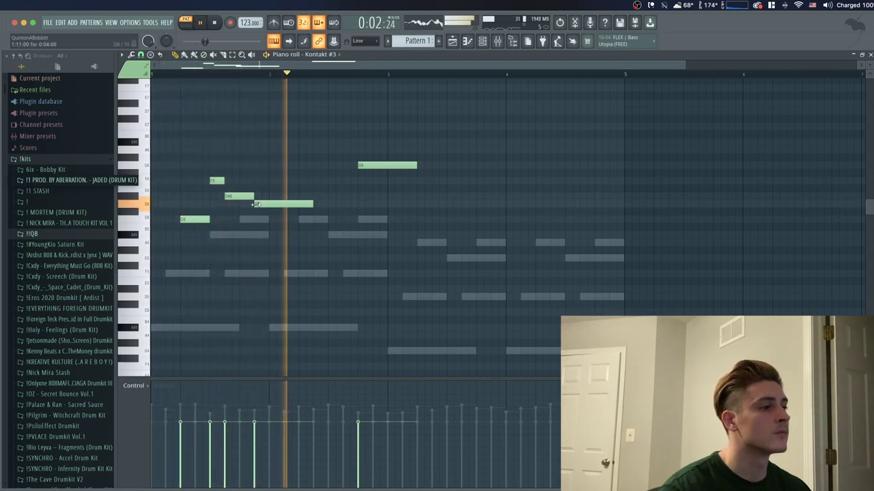
left_click_drag(314, 204, 357, 204)
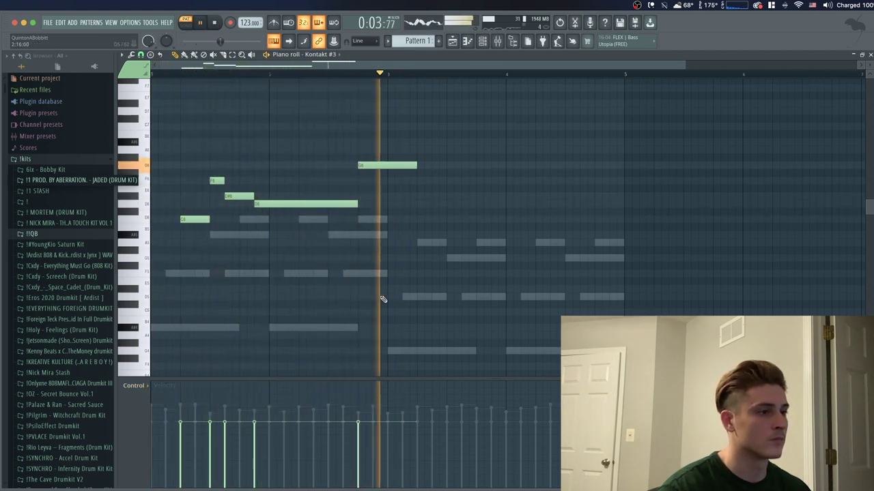
key("space")
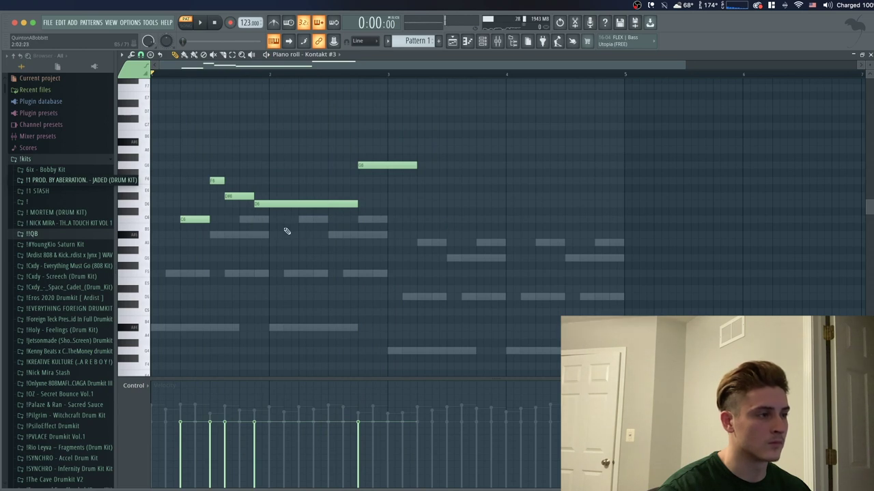
- Copy the opening four-note phrase into bars 3 and 4 as G5, C6, A#5 and A5, and extend the G6 to meet it
left_click_drag(302, 232, 159, 178)
left_click_drag(190, 217, 455, 257)
key("space")
key("ctrl+d")
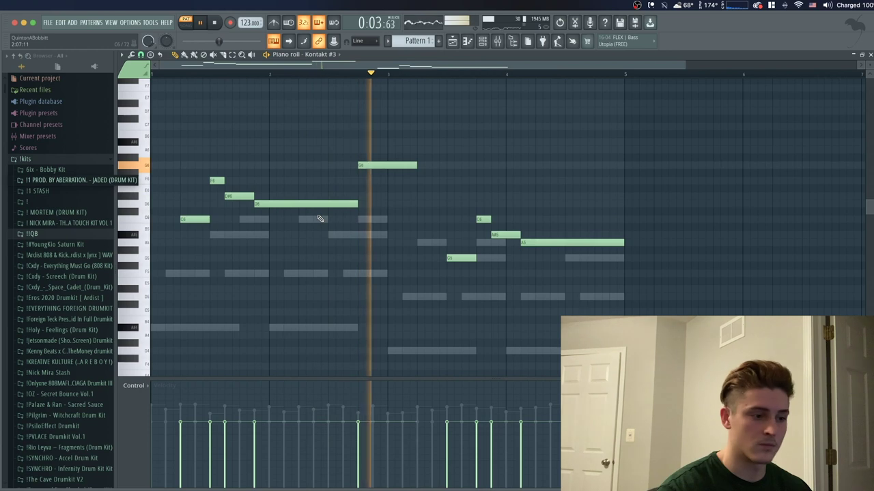
left_click_drag(416, 165, 447, 166)
key("space")
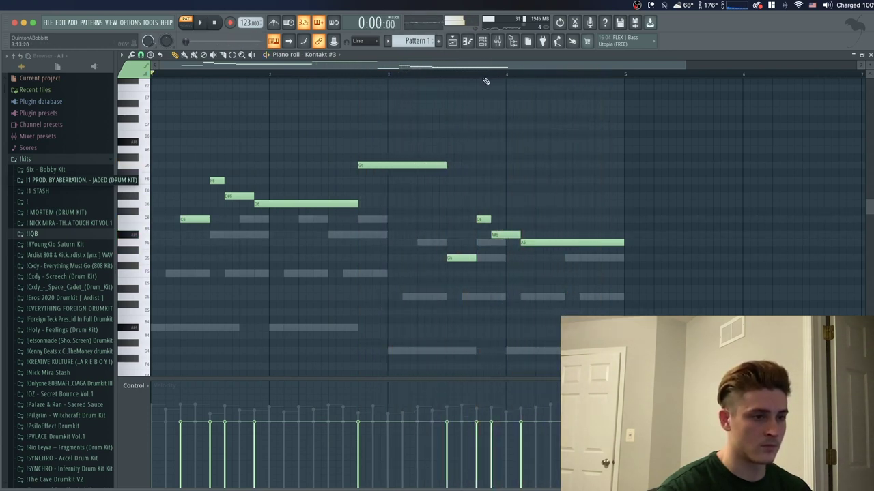
- Audition the lead melody with all channels and with Kontakt #3 soloed, restoring all channels
key("space")
key("space")
key("space")
left_click(483, 41)
key("space")
key("space")
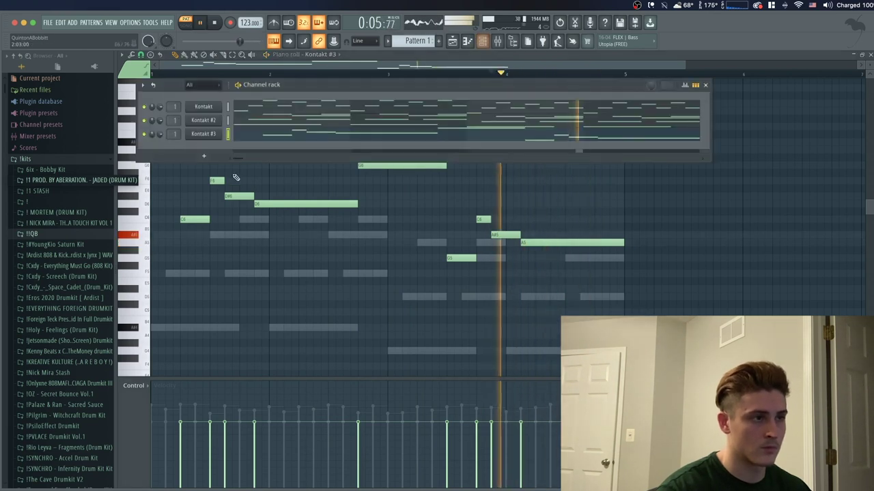
key("space")
right_click(144, 135)
left_click(150, 140)
key("space")
key("space")
right_click(146, 136)
left_click(152, 145)
key("F6")
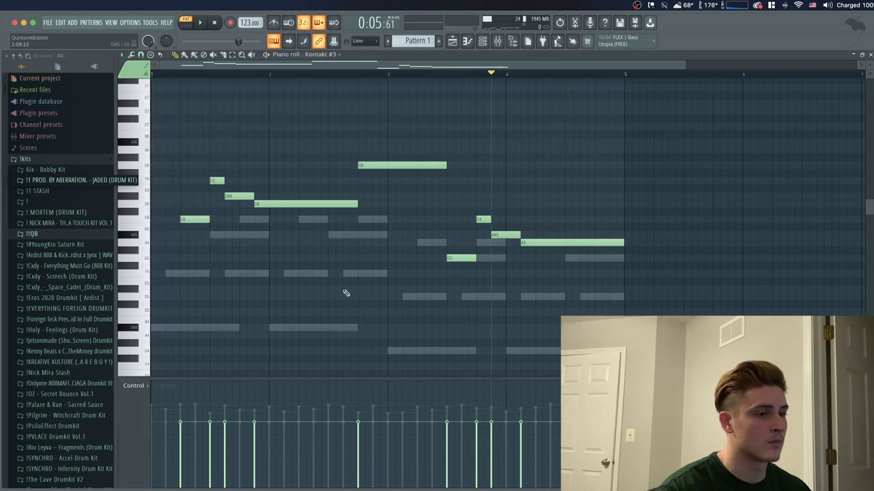
- Raise the copied phrase in bars 3 and 4 to A5, D6 and C6, with A#5 as its long final note
left_click_drag(556, 275, 454, 241)
key("space")
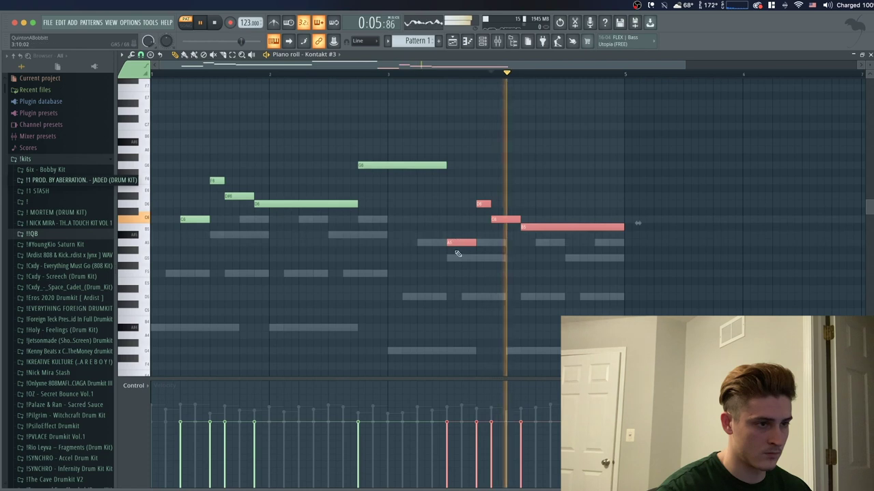
key("space")
left_click_drag(461, 241, 460, 230)
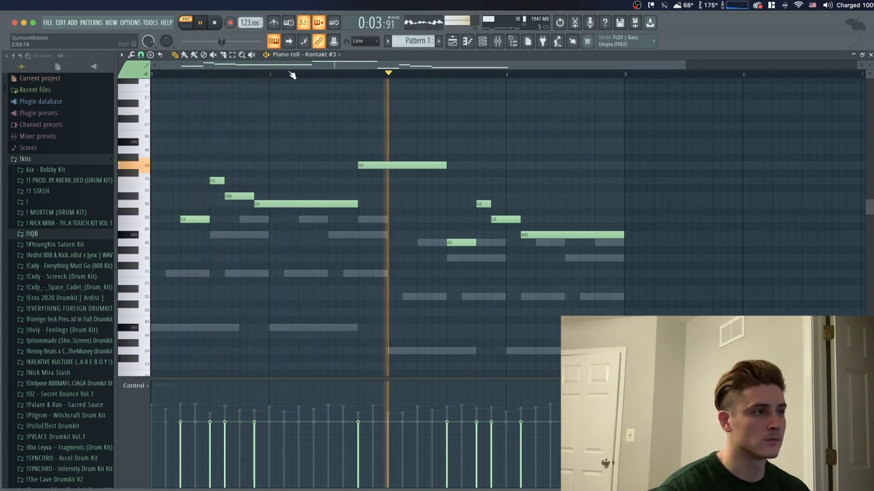
- Solo the Kontakt #3 channel to hear the lead alone, and open its guitar instrument
left_click(492, 45)
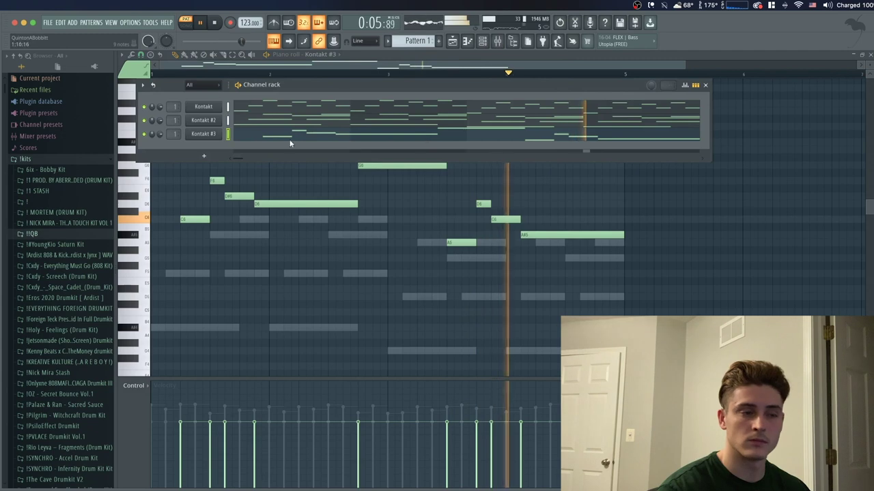
right_click(149, 135)
key("space")
left_click(157, 142)
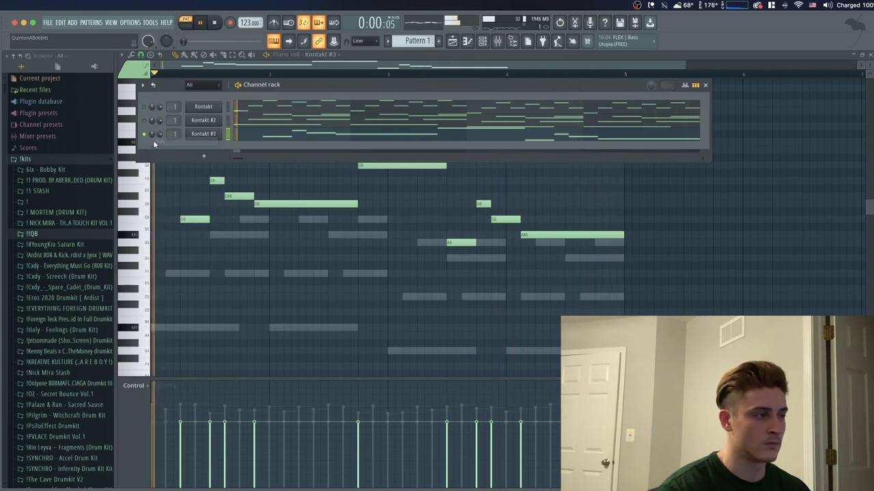
left_click(203, 134)
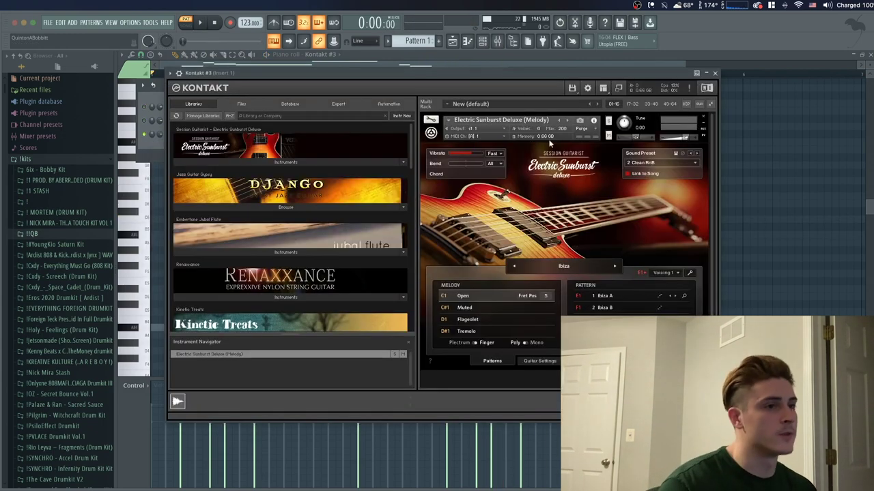
- Try the sound presets 9 Electro Pop, 10 Electro Ibiza and 12 Ballad Rotator on the Kontakt #3 guitar during playback
left_click(696, 166)
left_click(672, 170)
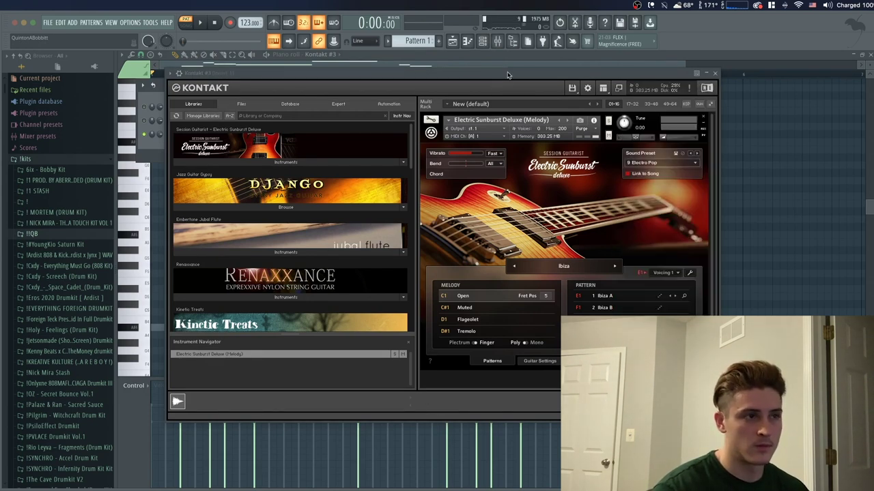
left_click_drag(565, 74, 583, 72)
key("space")
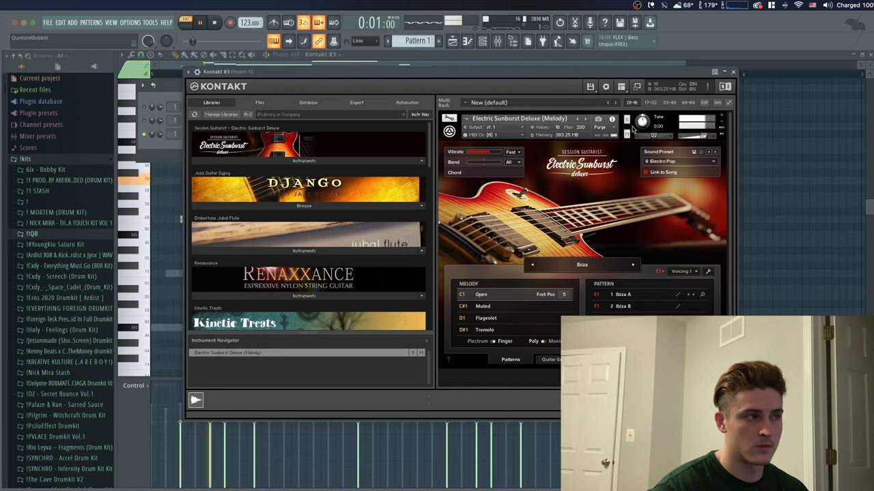
left_click(714, 152)
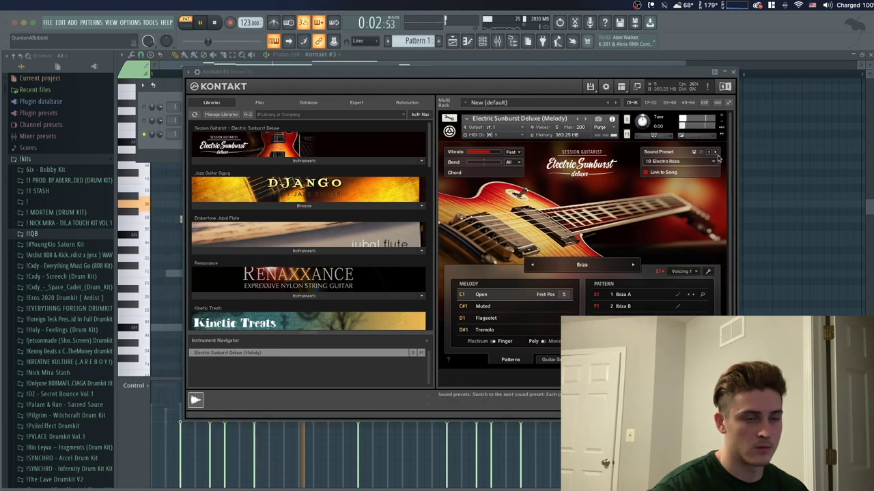
left_click(715, 152)
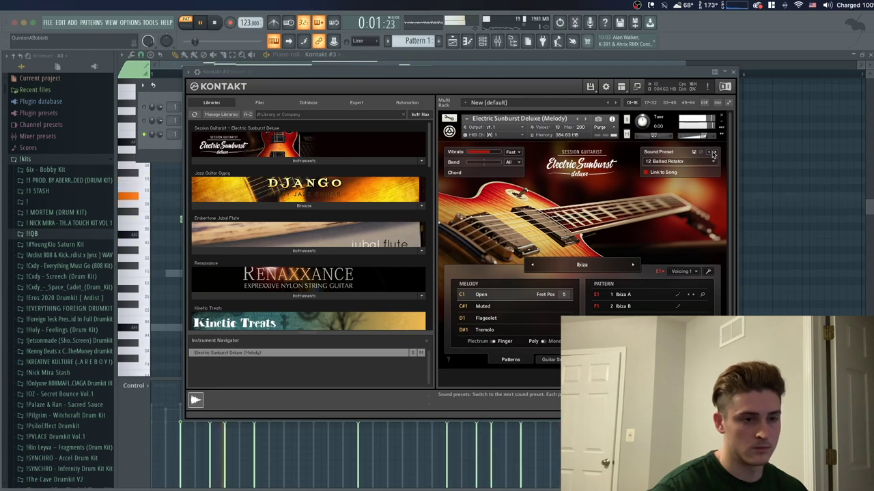
left_click(733, 73)
key("space")
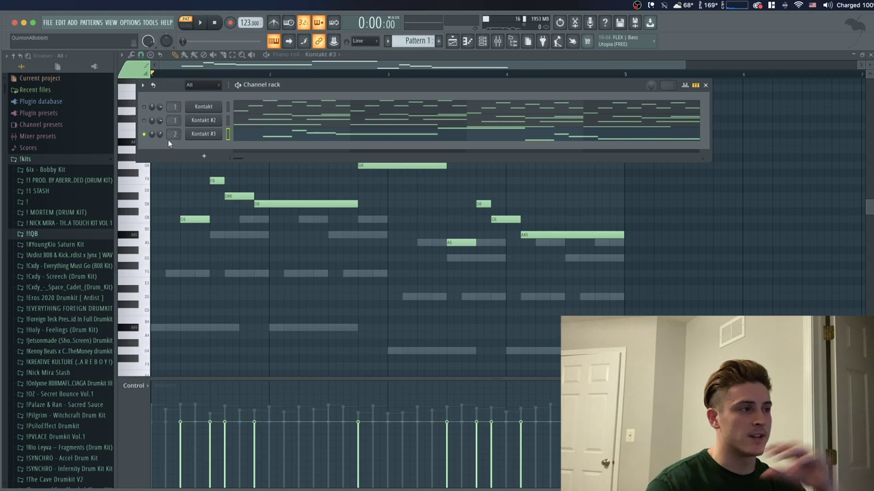
- Unsolo Kontakt #3 and play all three guitar channels together
right_click(144, 135)
left_click(147, 143)
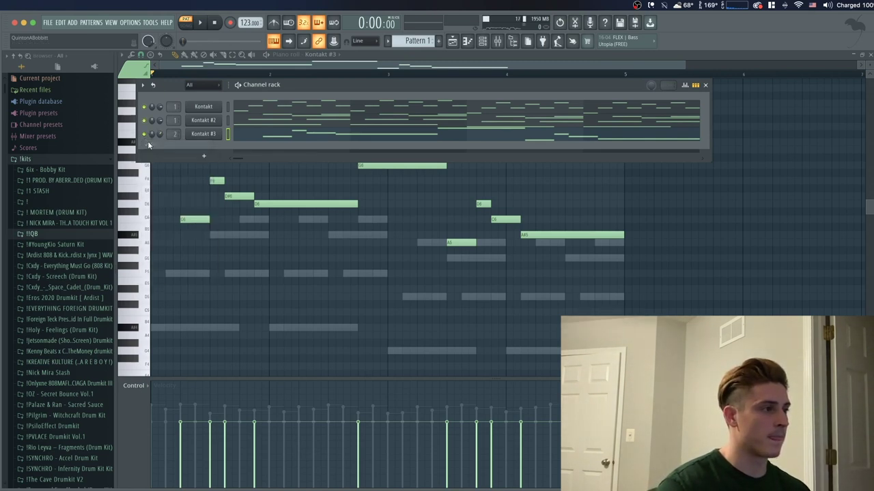
key("space")
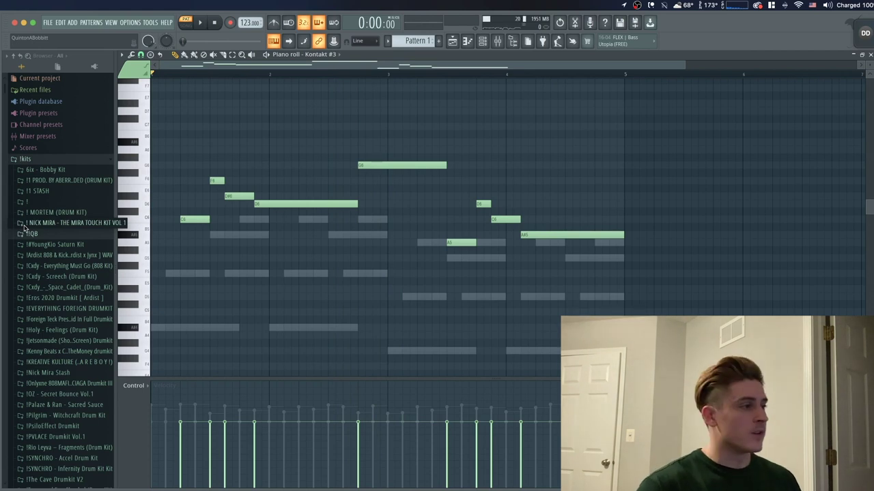
- Browse the one-shot kits to the bass folder of Nico - Exotic
left_click(41, 161)
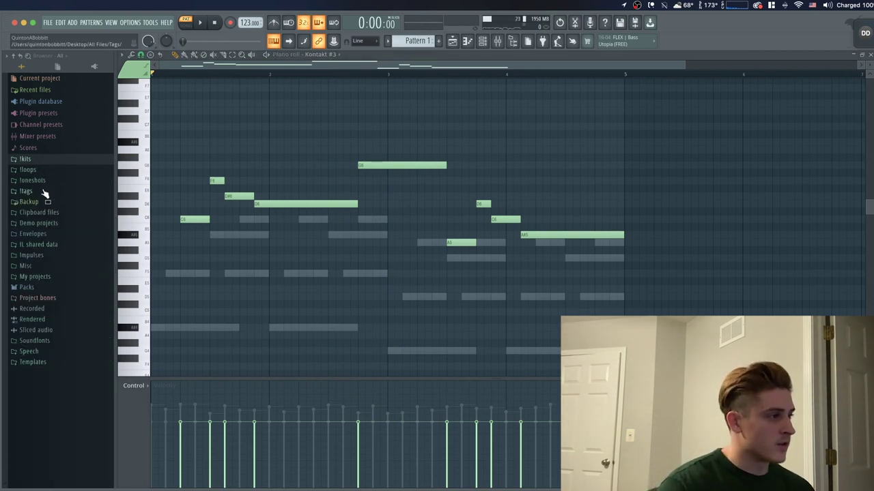
left_click(42, 191)
left_click(32, 180)
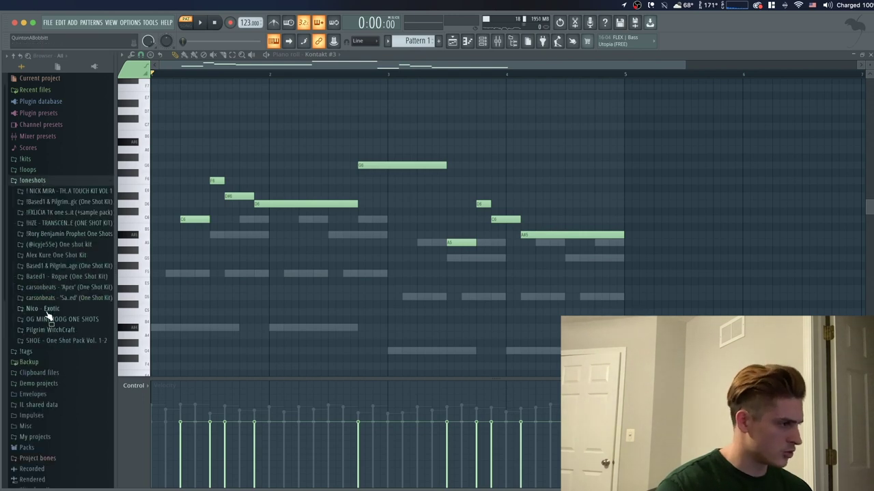
left_click(48, 309)
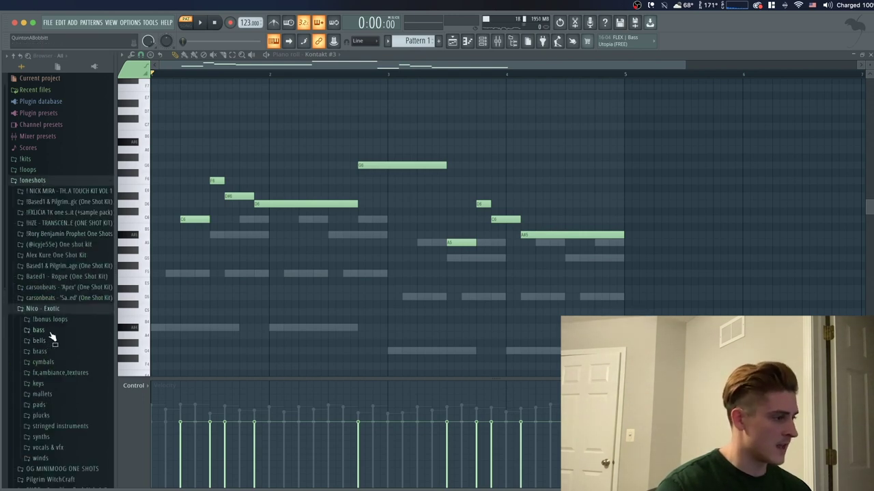
left_click(50, 331)
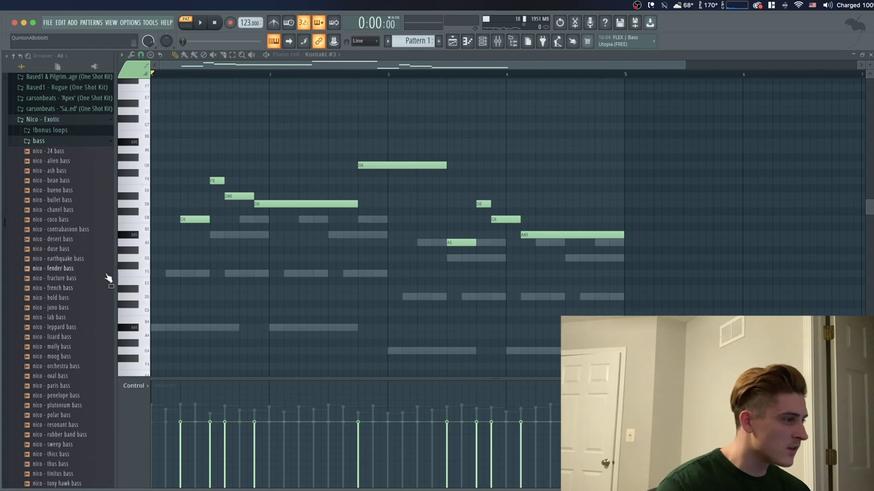
- Solo the Kontakt channel and open its notes in the piano roll
left_click(482, 42)
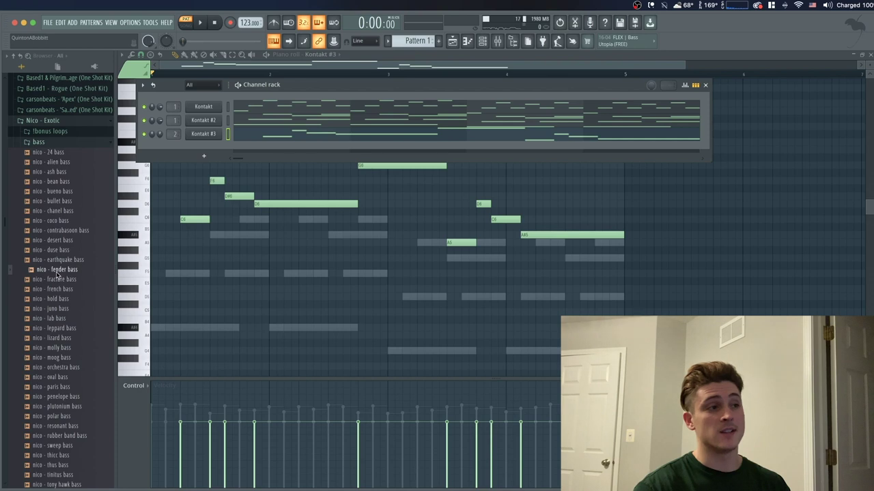
right_click(145, 107)
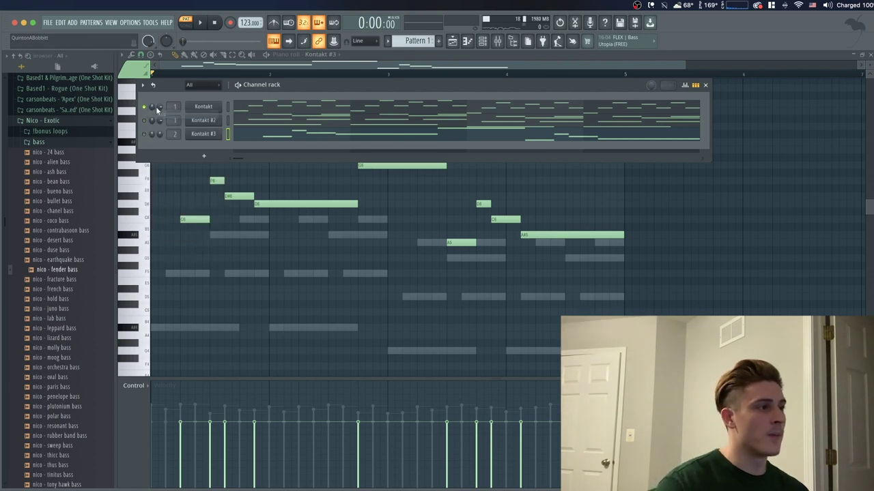
left_click(265, 108)
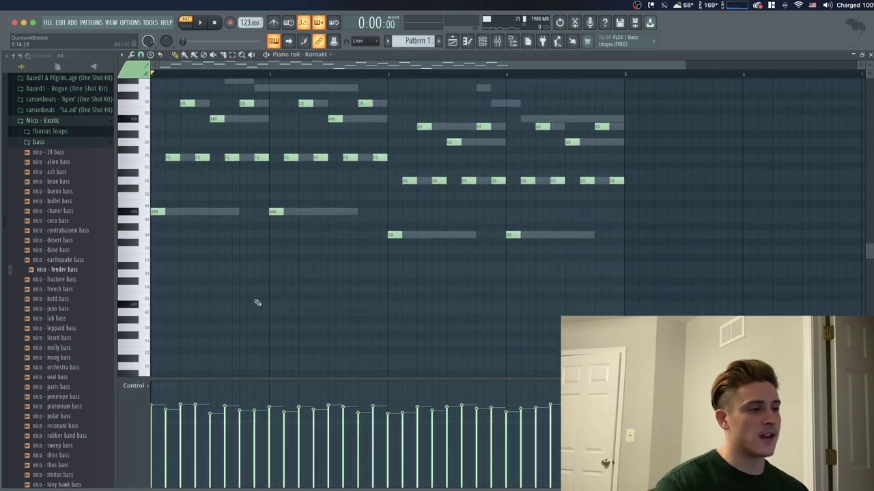
- Add a low A3 note with a length of 0:05:00 starting at 2:16, just before bar 3, in the Kontakt part
left_click(165, 310)
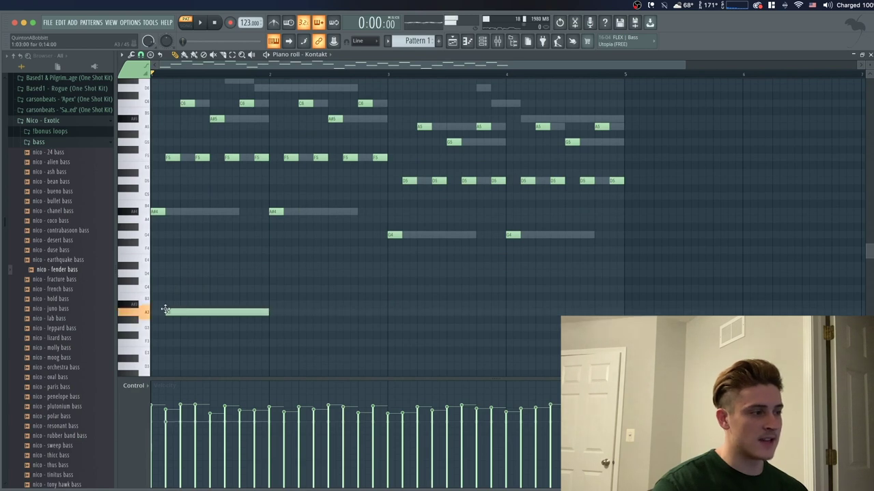
left_click_drag(168, 312, 163, 319)
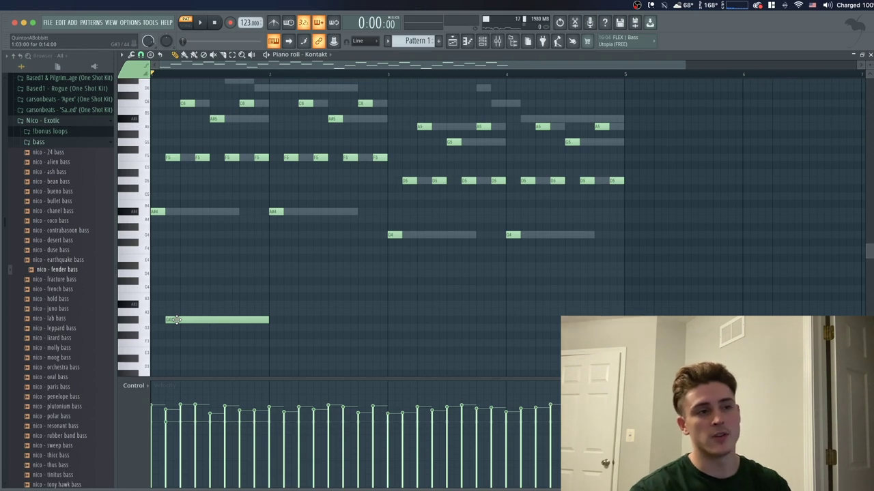
left_click_drag(188, 319, 383, 312)
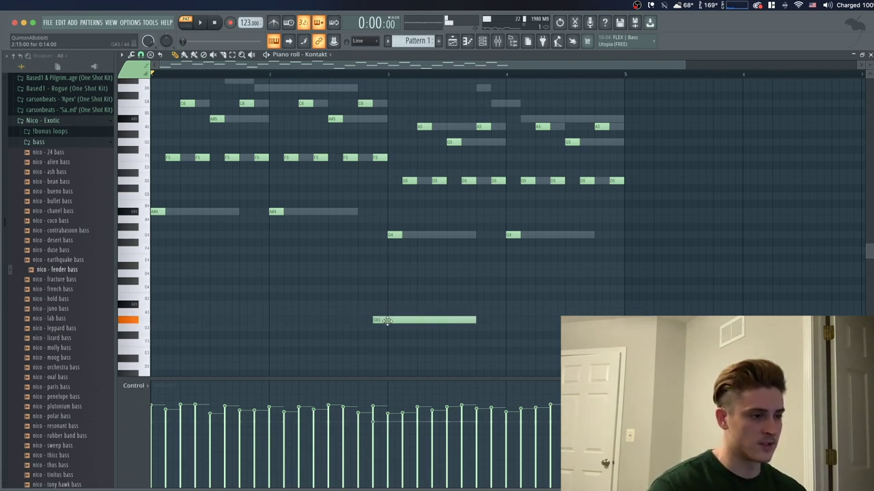
left_click_drag(386, 320, 387, 311)
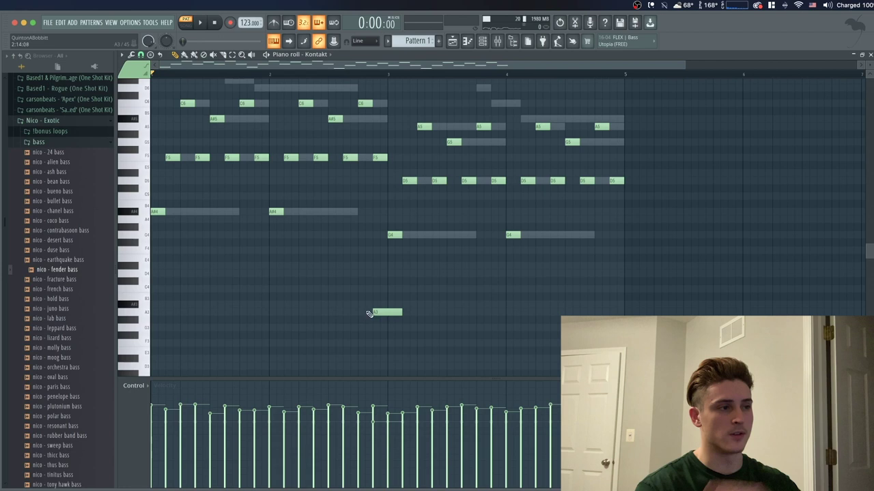
key("space")
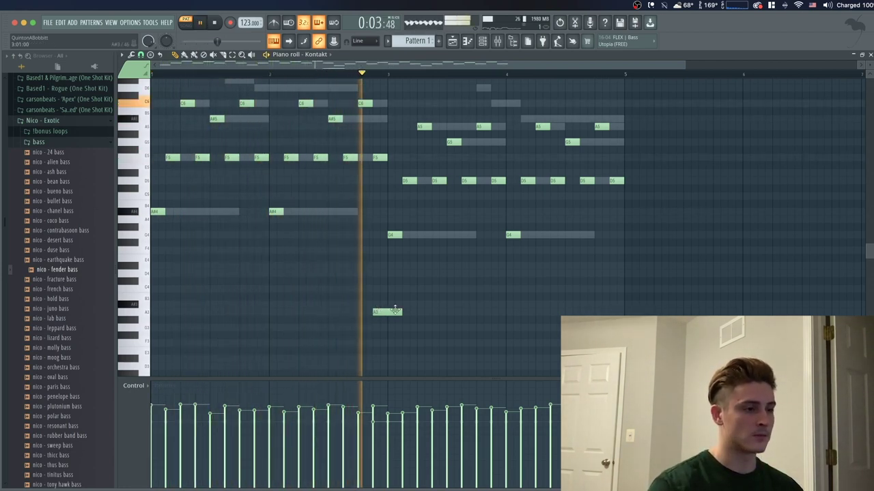
left_click_drag(395, 313, 416, 312)
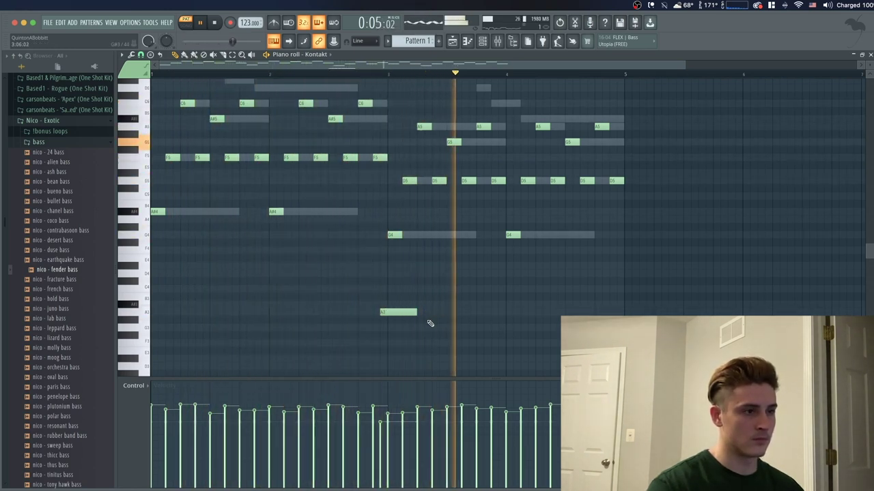
- Try a low A#3 note at 4:16, shortened to one step, while playing the Kontakt part
left_click(625, 305)
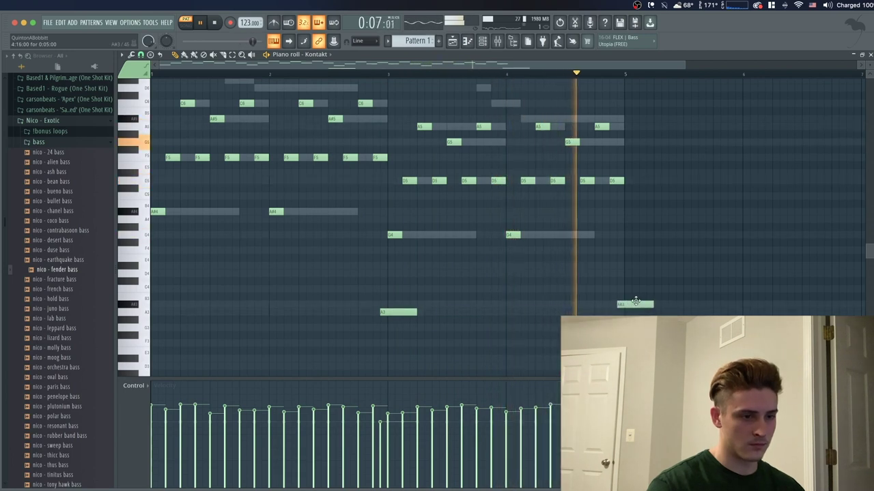
left_click_drag(655, 305, 620, 306)
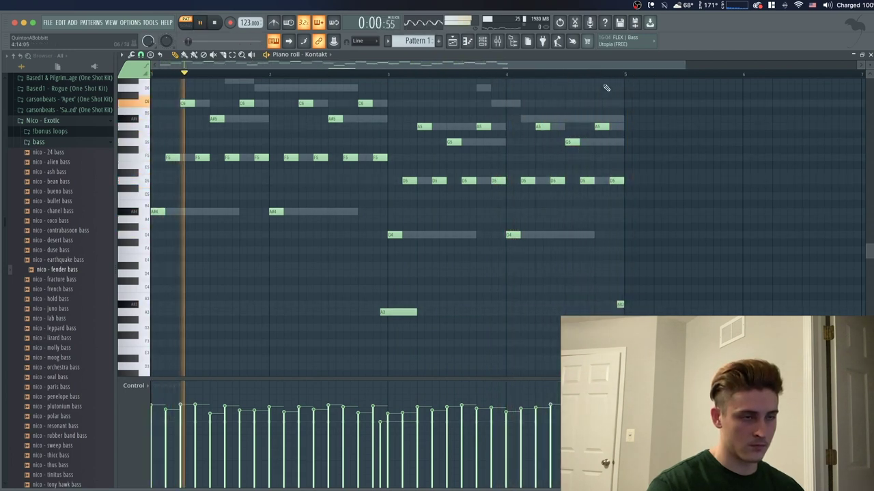
key("space")
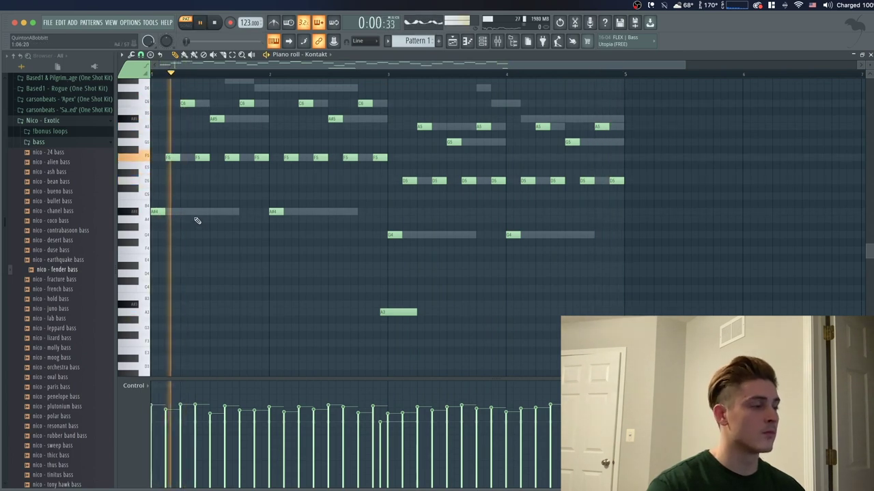
key("space")
key("space")
key("space")
key("space")
key("space")
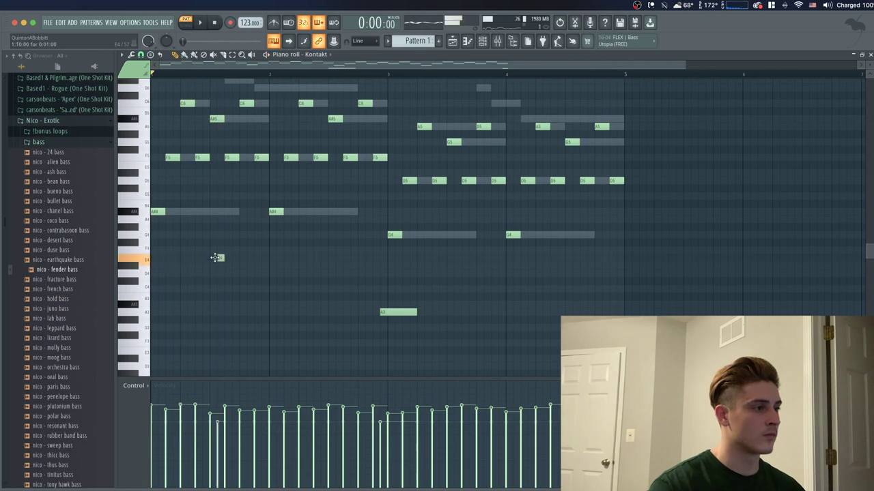
- Try one-step G#3 notes at 1:12, 4:04 and 3:16 in the Kontakt part while playing the pattern
left_click_drag(229, 316, 229, 321)
key("space")
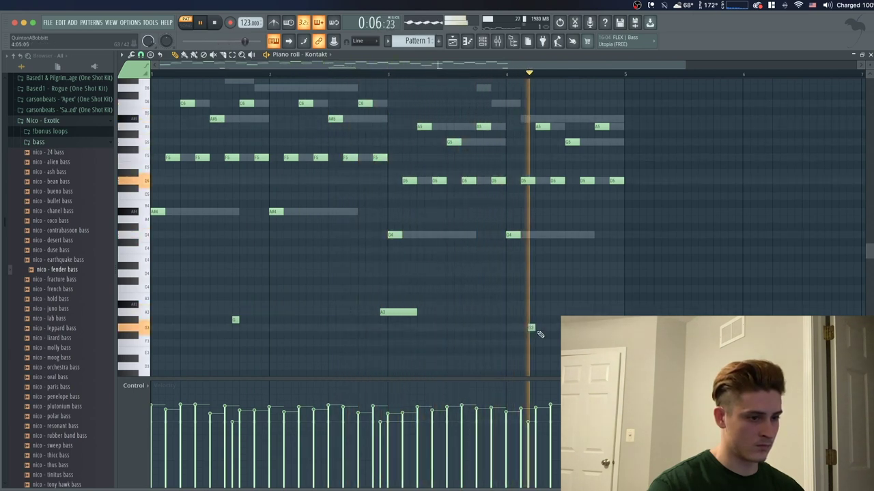
key("space")
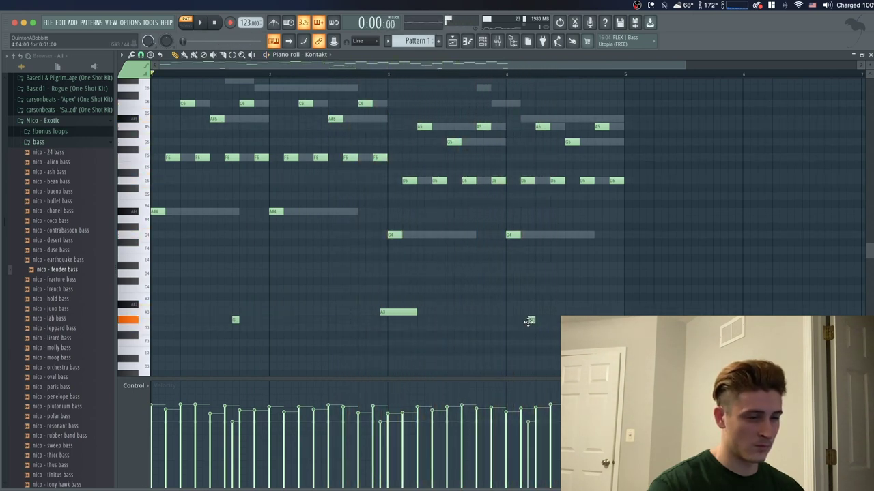
key("space")
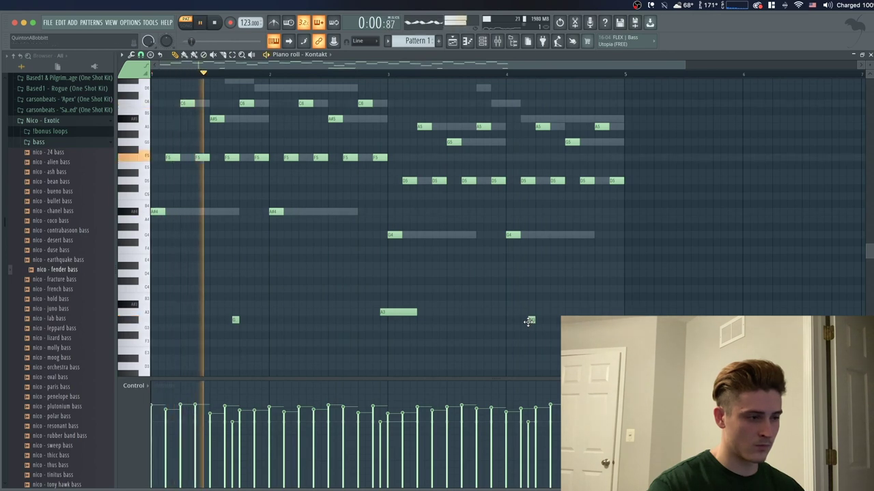
right_click(531, 321)
left_click(531, 319)
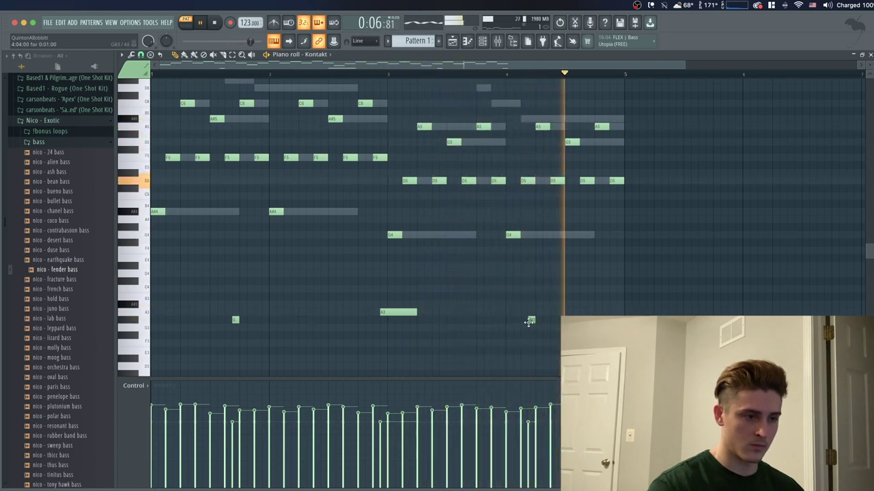
right_click(531, 320)
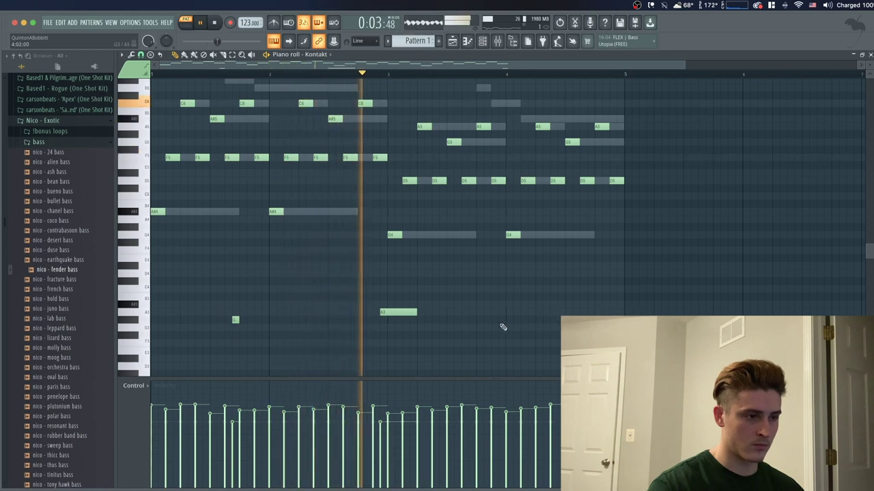
left_click(501, 320)
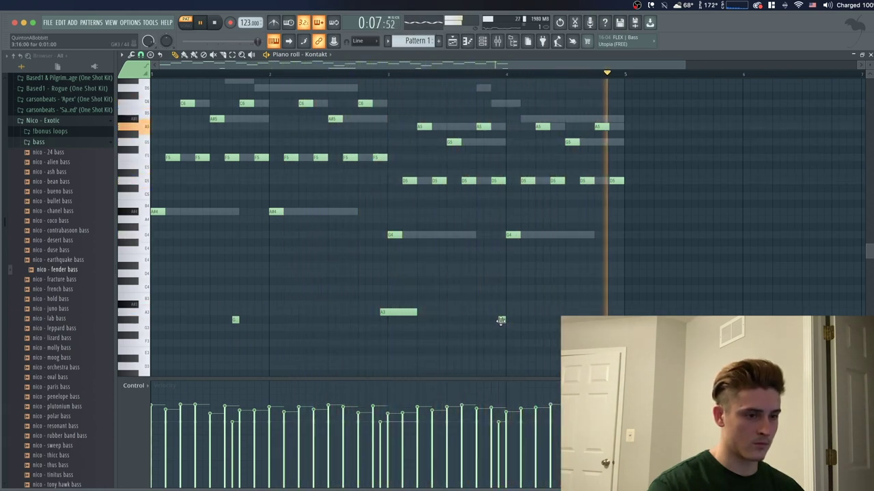
right_click(502, 321)
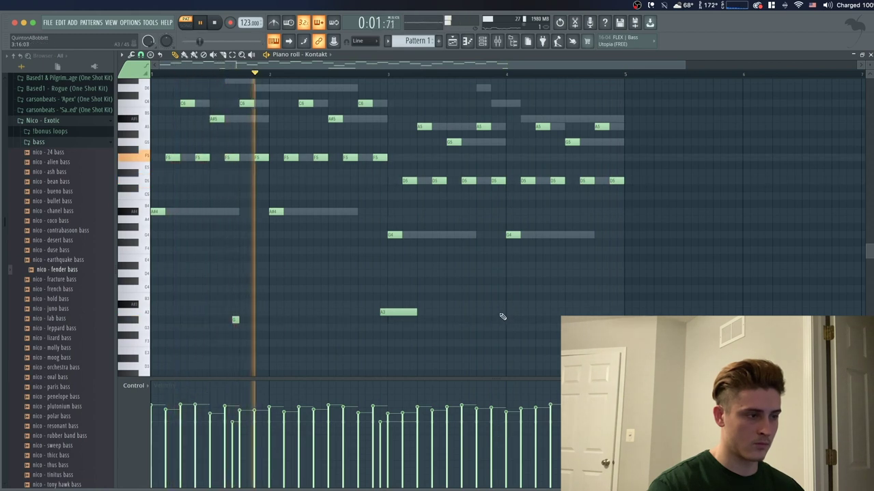
- Replace the short G#3 note in bar 1 with a one-step G#3 at the end of bar 4, and play the pattern
key("space")
key("space")
right_click(238, 320)
scroll(255, 74, "down", 1)
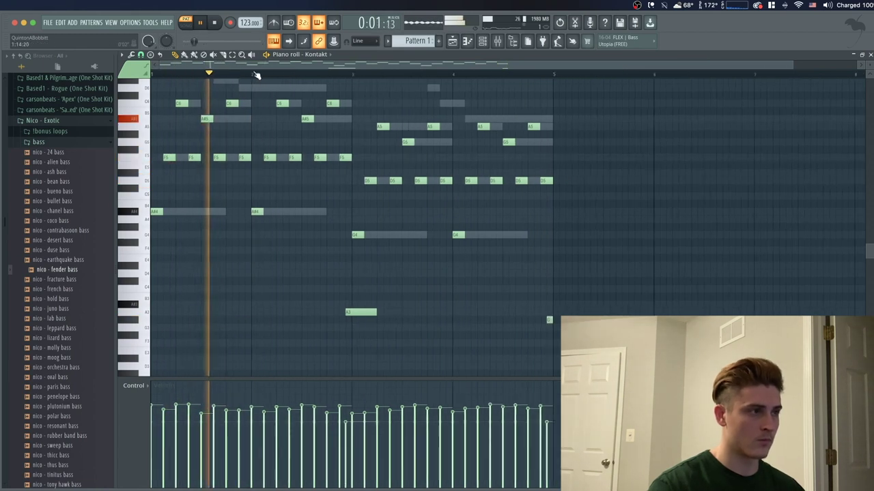
key("space")
key("space")
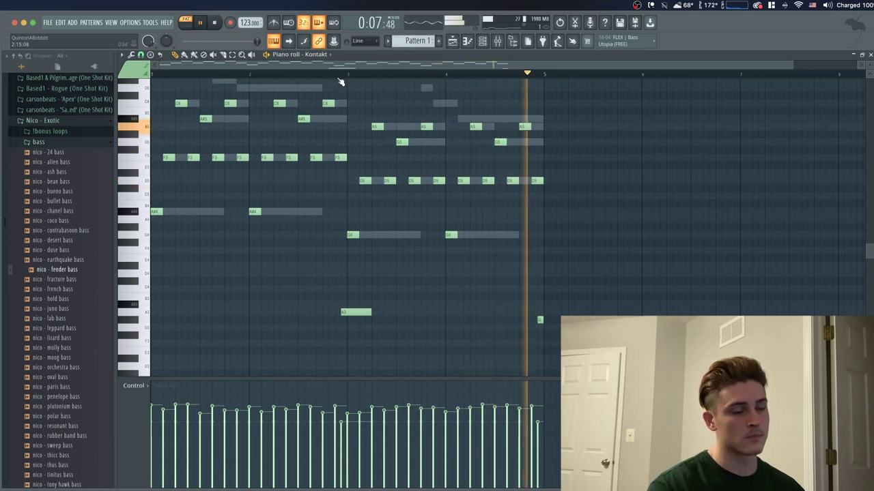
key("space")
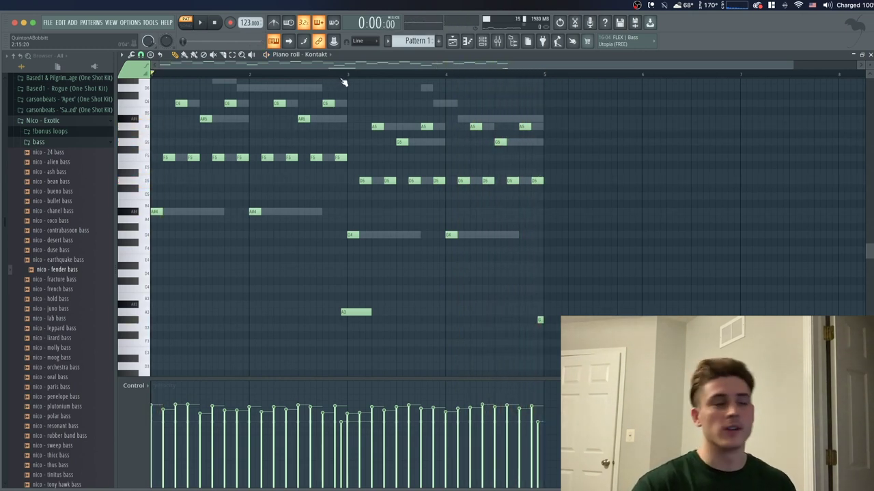
- Unsolo the Kontakt channel and add the nico - fender bass sample to the channel rack as a new channel
left_click(482, 41)
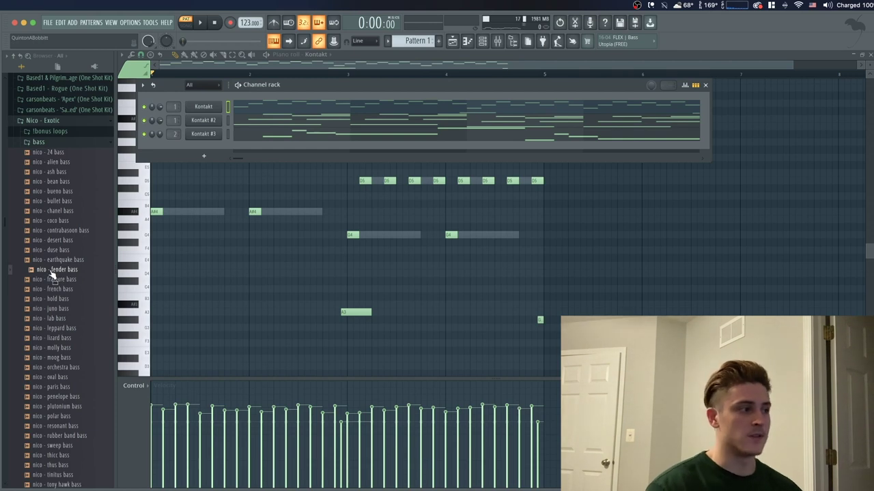
left_click_drag(52, 273, 203, 150)
right_click(207, 148)
left_click(240, 206)
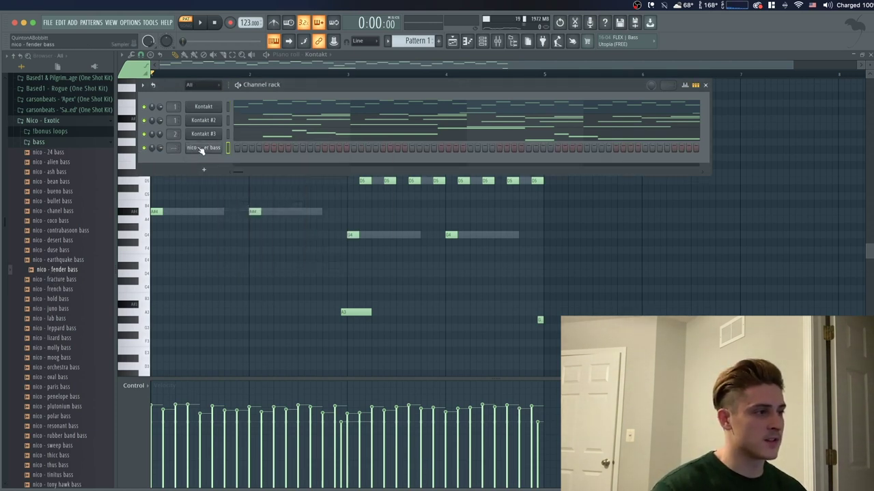
- Enter one-bar fender bass notes in the piano roll: A#4 on bars 1 and 2, G4 on bars 3 and 4
right_click(201, 149)
left_click(235, 150)
left_click(153, 212)
key("space")
left_click(252, 212)
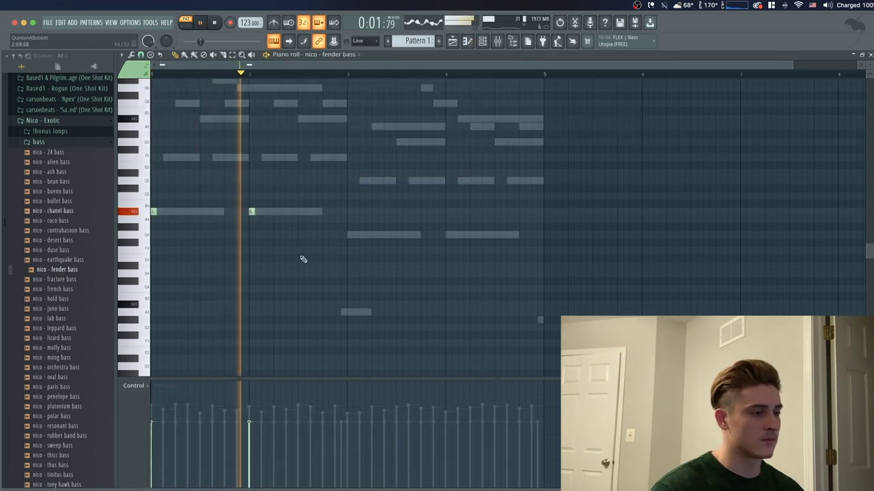
left_click(349, 235)
left_click(451, 237)
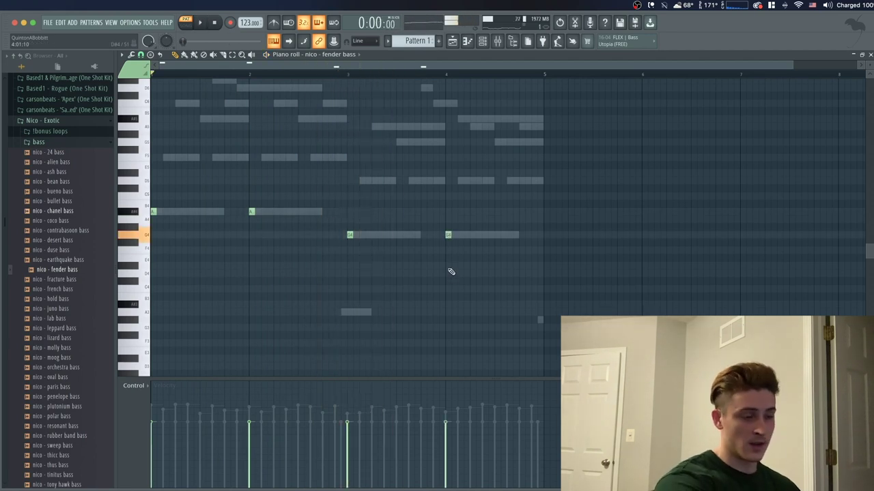
key("ctrl+l")
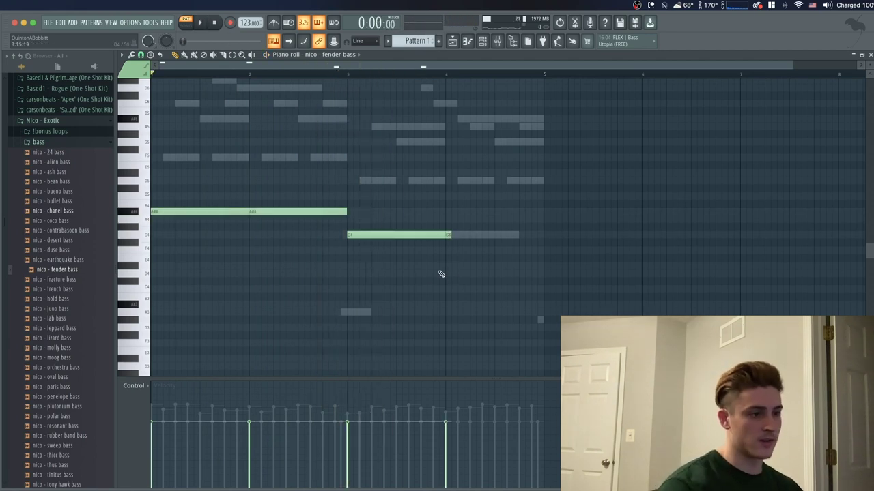
left_click_drag(449, 236, 536, 243)
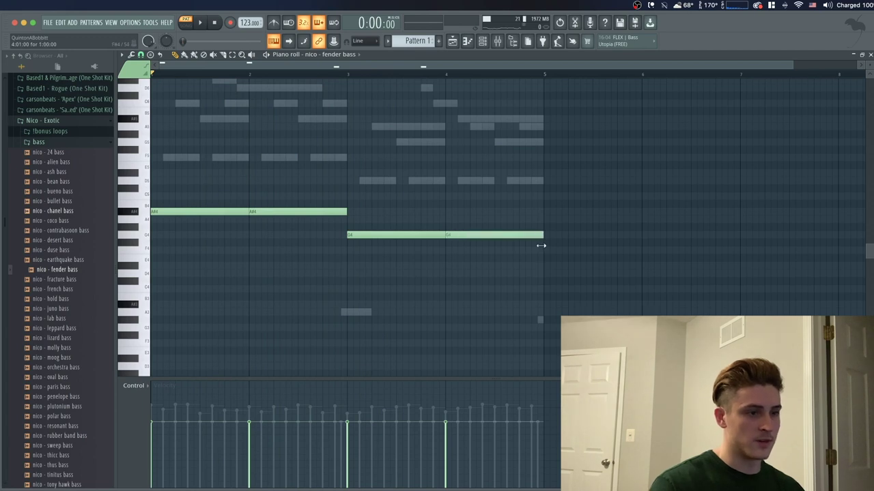
- Raise the bass notes to full velocity and set the fender bass channel volume to about 63% during playback
key("space")
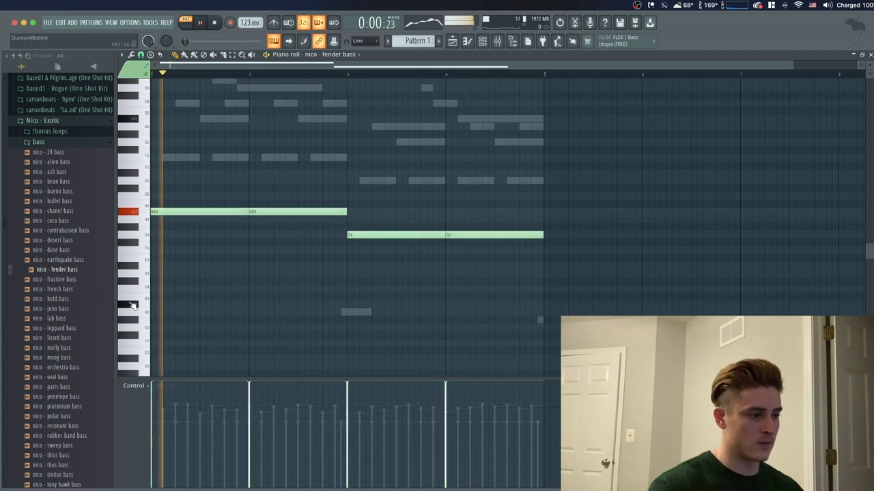
key("F6")
key("space")
key("space")
left_click_drag(161, 148, 160, 161)
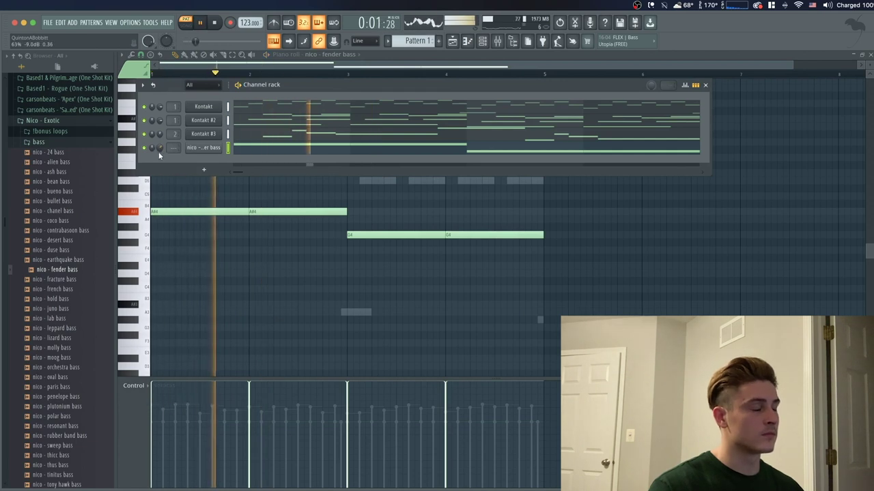
key("F6")
key("space")
- Add an A#3 slide note at 2:15 with duration 0:02:00 to the fender bass part, and reopen its note properties
left_click(330, 305)
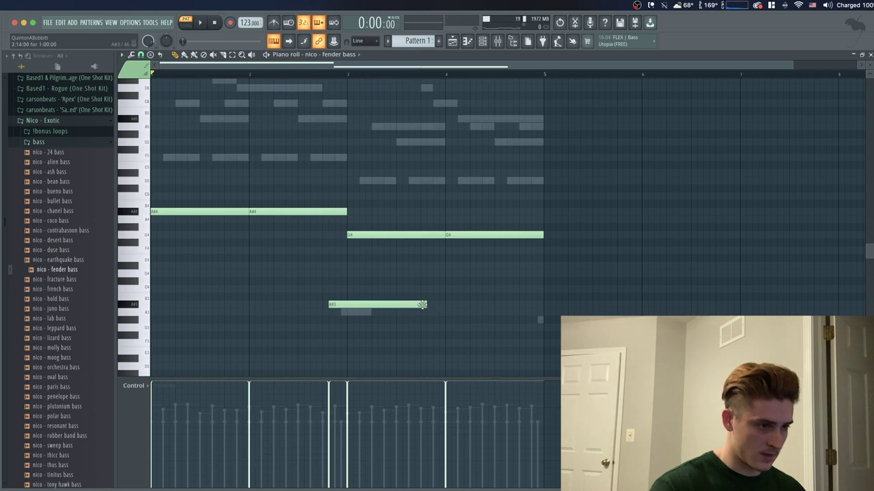
left_click_drag(336, 303, 343, 302)
double_click(341, 305)
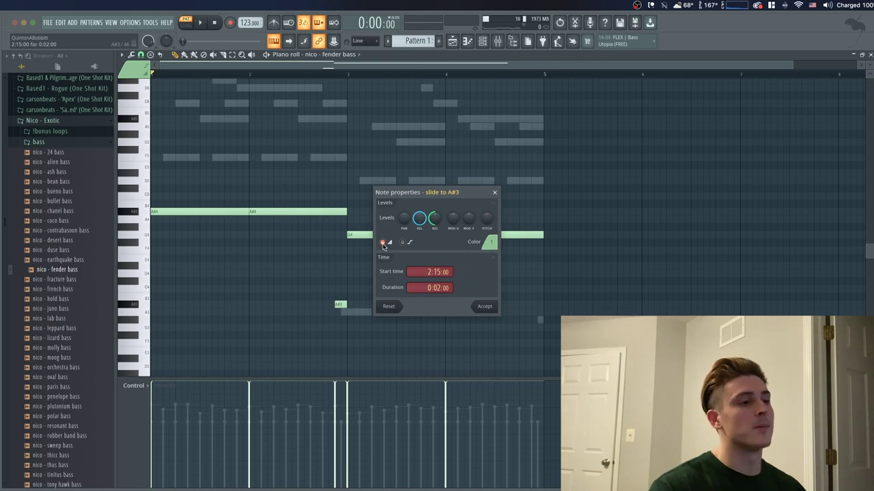
left_click(482, 306)
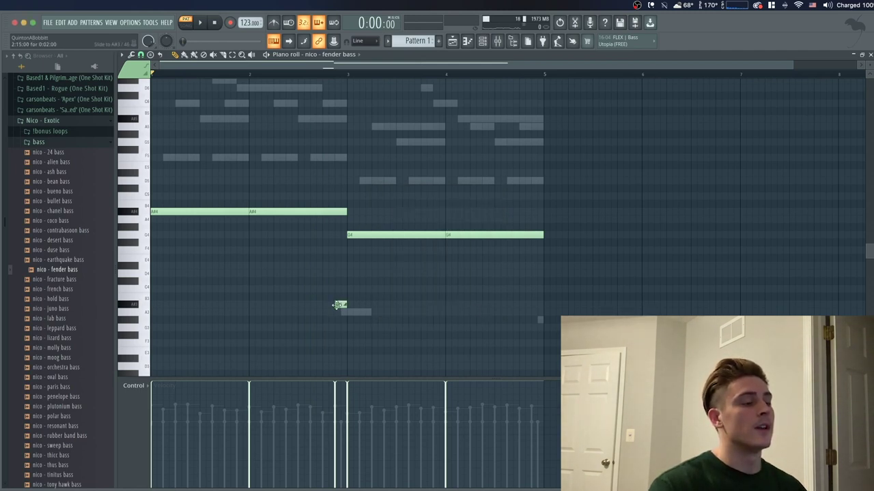
double_click(339, 304)
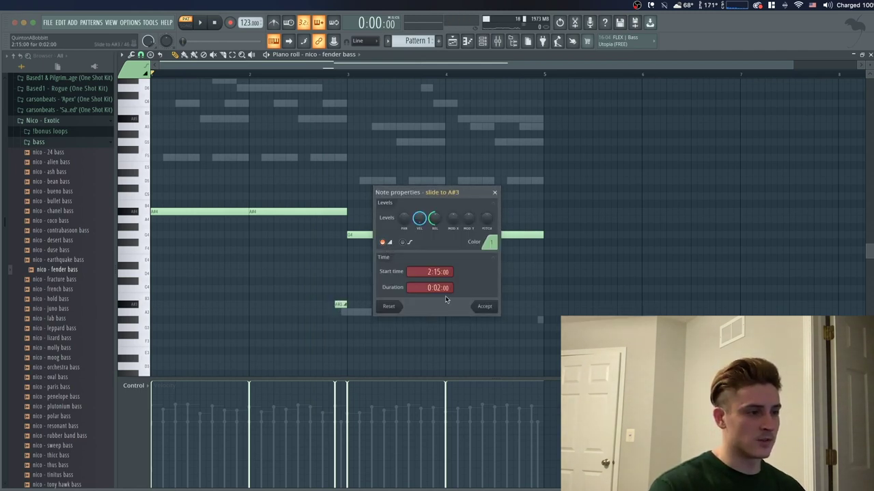
- Move the bass slide note at 2:15 up to D#4, add a D5 slide note at the end of bar 4, and start playback
left_click(483, 307)
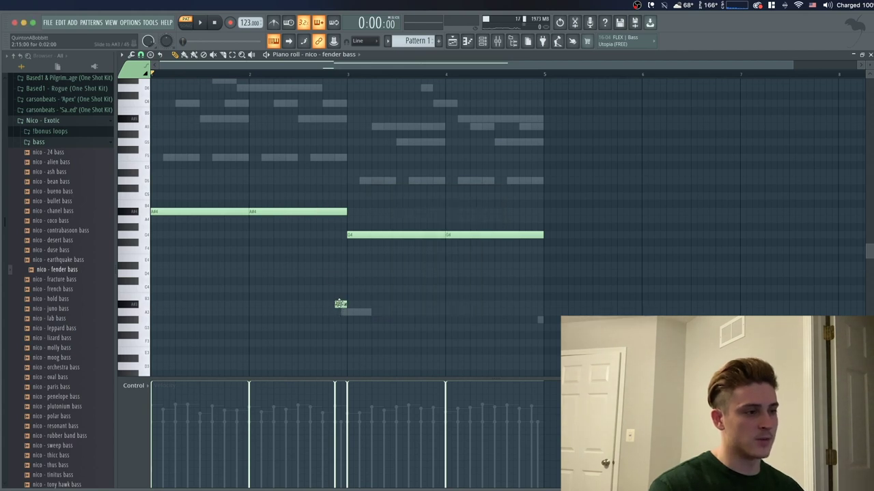
left_click_drag(338, 297, 338, 260)
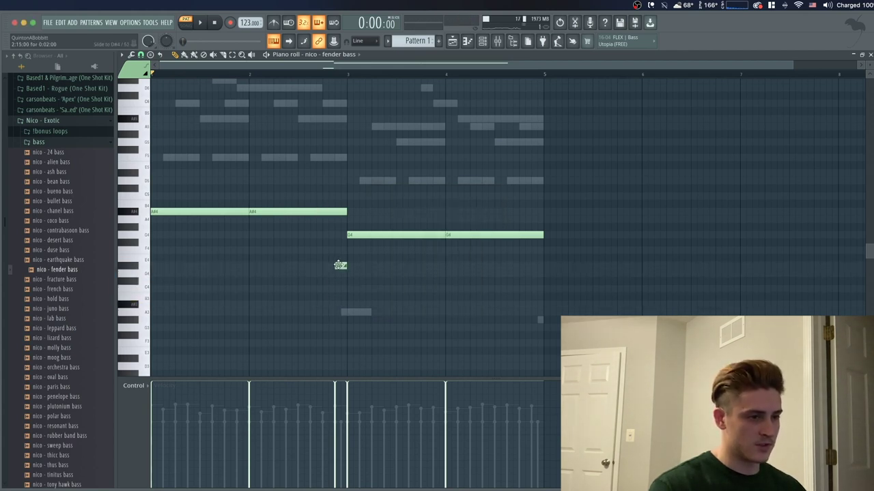
left_click(536, 181)
key("space")
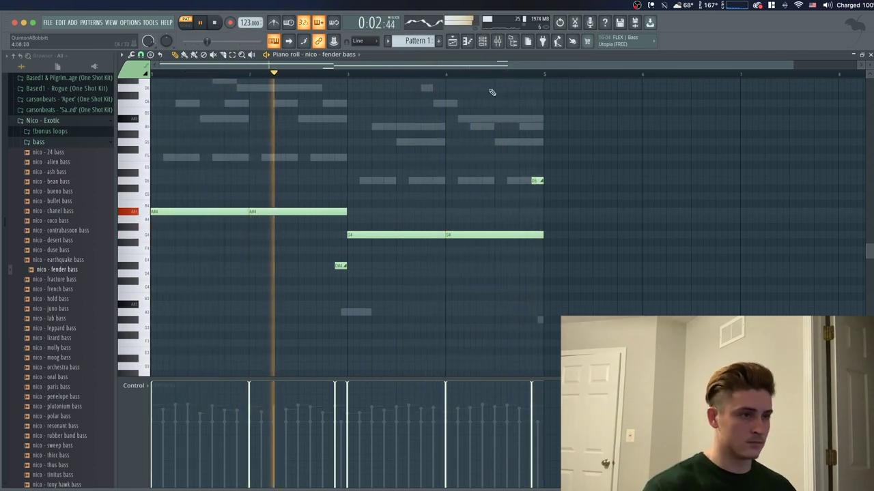
- Check the mixer levels and examine the volume envelope settings of the fender bass channel
key("F6")
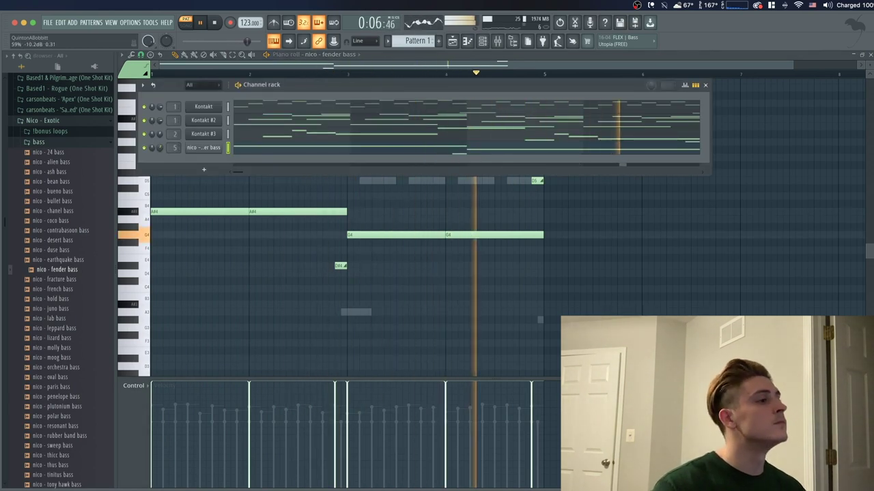
key("space")
key("F9")
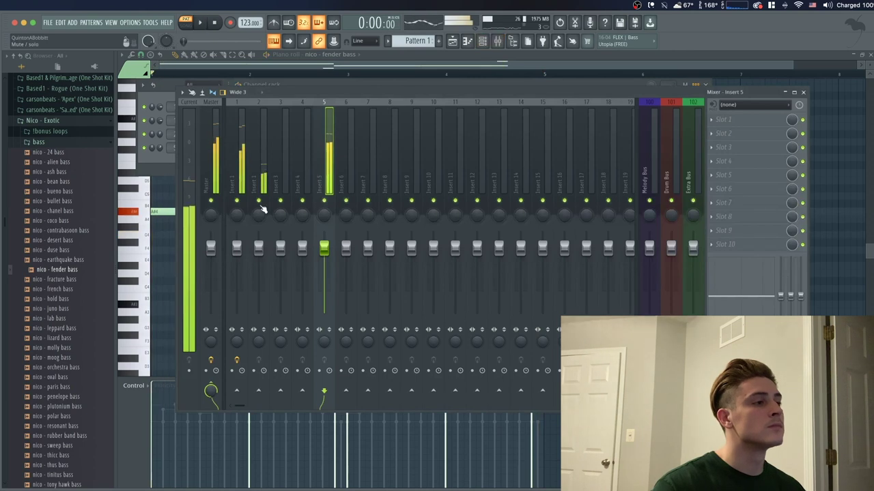
left_click(482, 41)
left_click(203, 148)
left_click(209, 152)
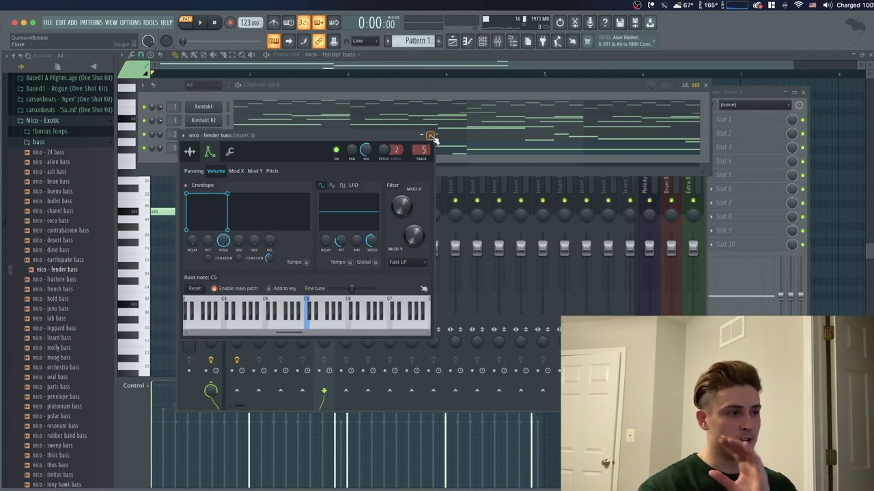
left_click(430, 136)
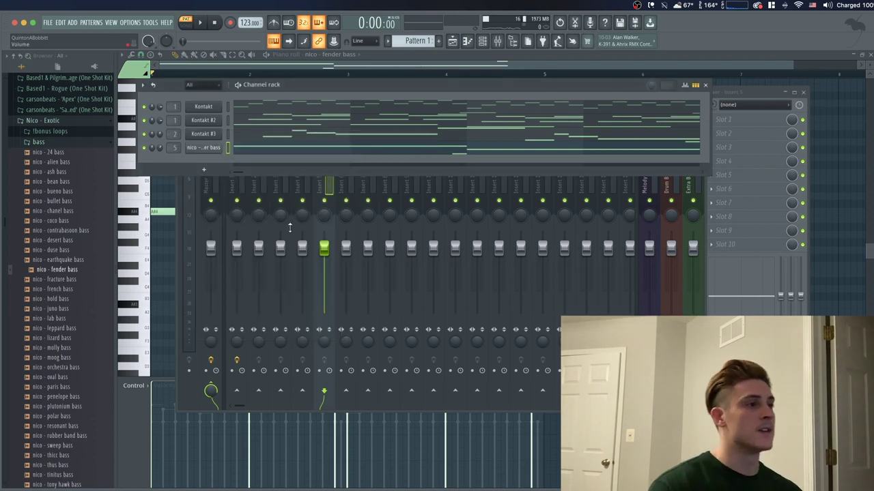
- Solo mixer Insert 2, load ValhallaVintageVerb into its first effect slot, and audition the reverb
left_click(331, 198)
left_click(261, 190)
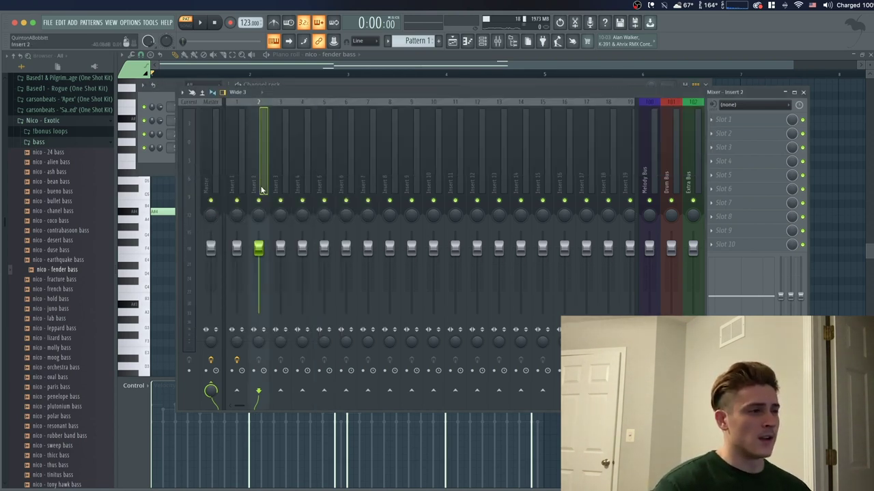
right_click(259, 202)
left_click(707, 125)
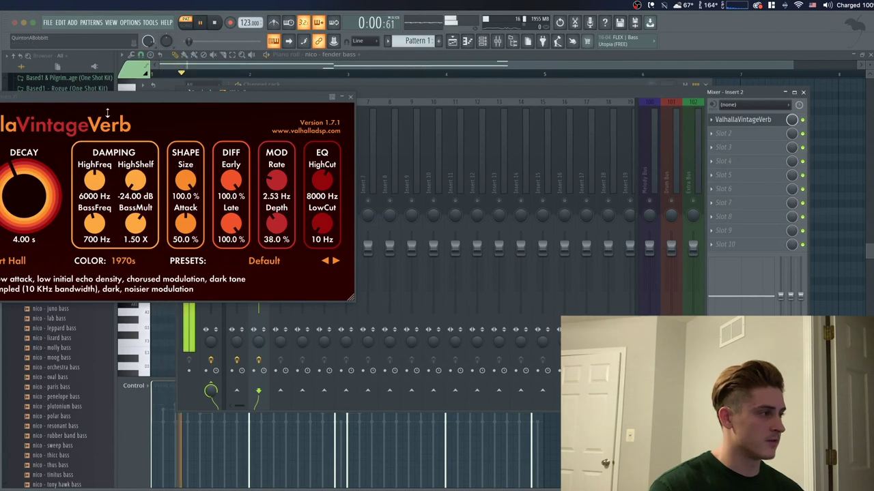
left_click_drag(222, 99, 298, 103)
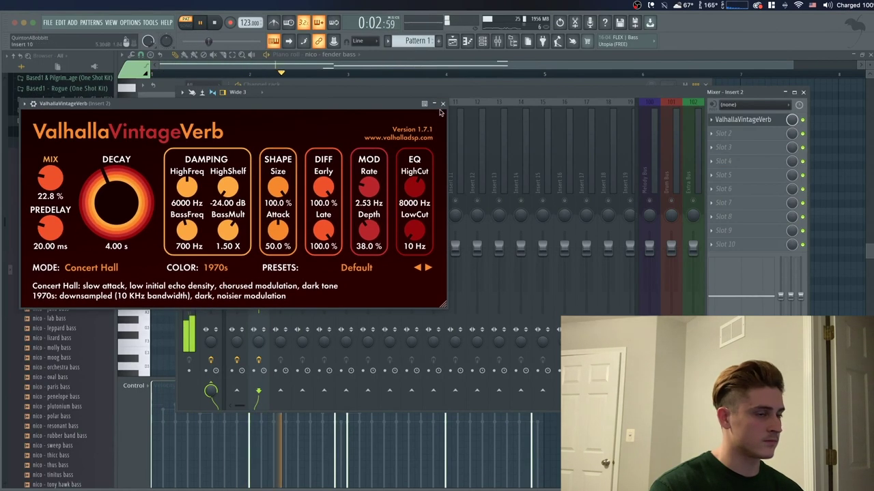
left_click(426, 101)
- Stop playback and load ValhallaDelay into the second effect slot of Insert 2
left_click(737, 134)
left_click(741, 136)
key("space")
left_click(742, 137)
left_click(839, 409)
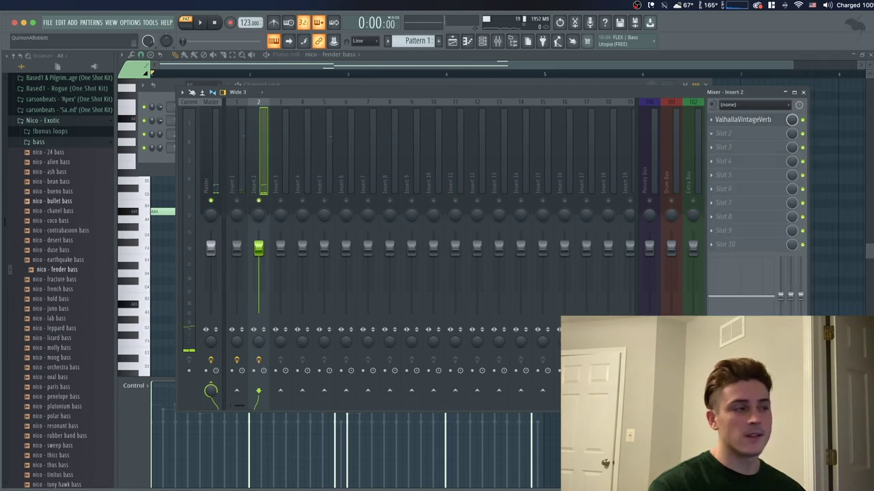
- Sync ValhallaDelay to Note values with a 1/8 delay time and a 6.1 ms spread, auditioning it during playback
left_click(38, 226)
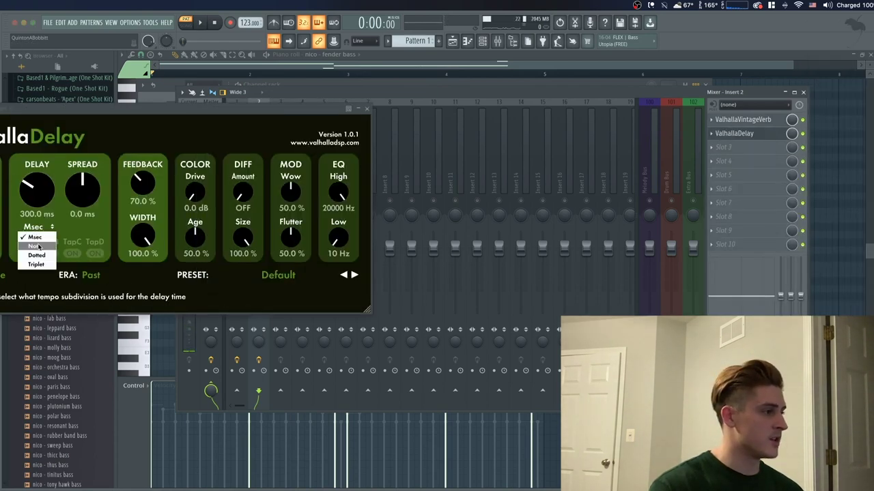
left_click(33, 238)
left_click_drag(83, 186, 85, 180)
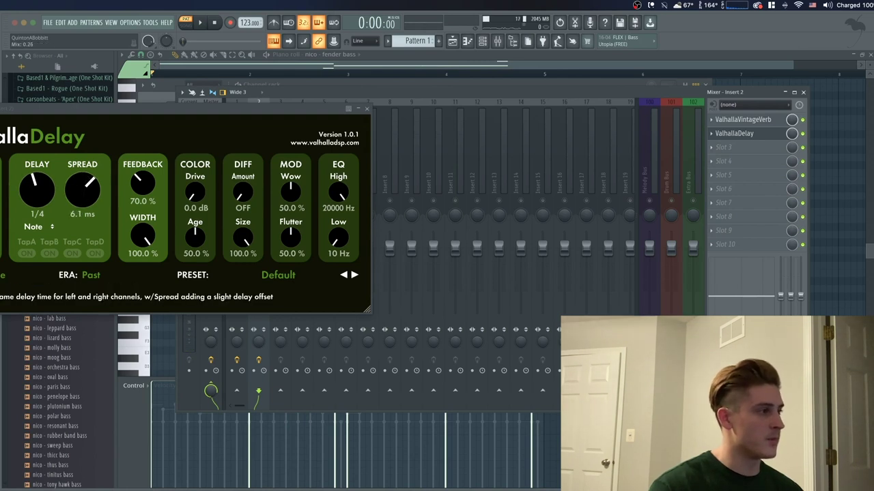
key("space")
left_click_drag(103, 113, 105, 113)
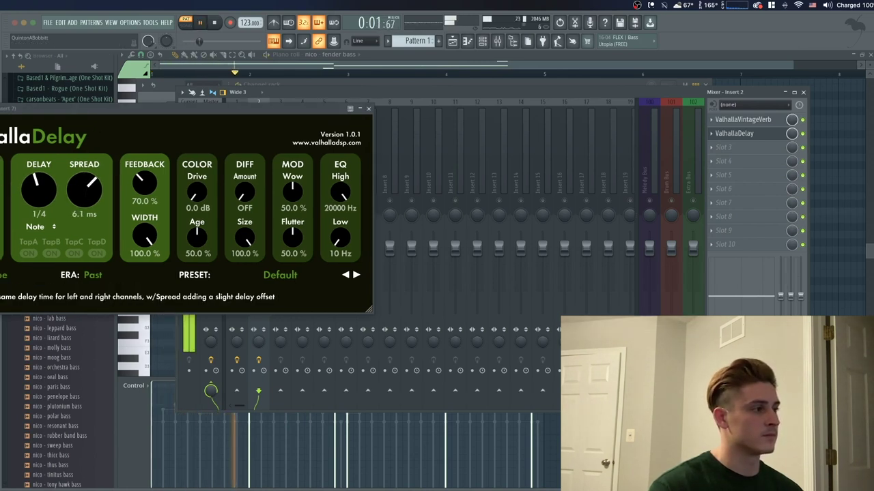
key("space")
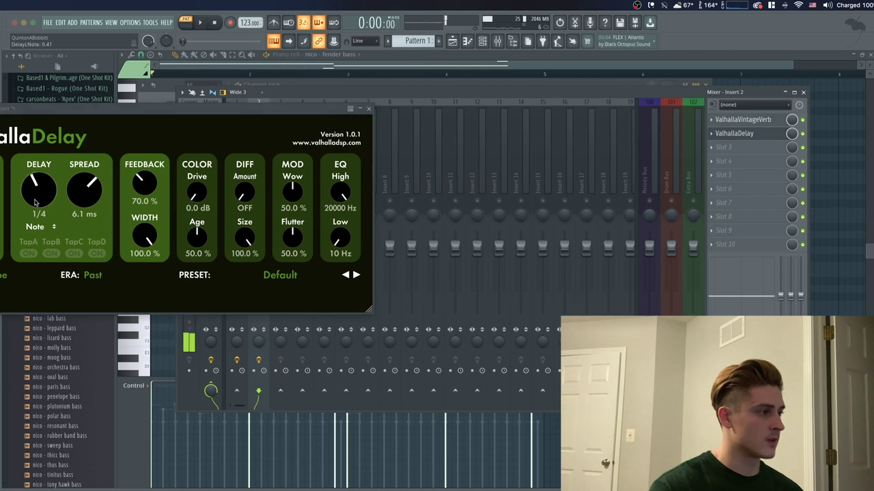
key("space")
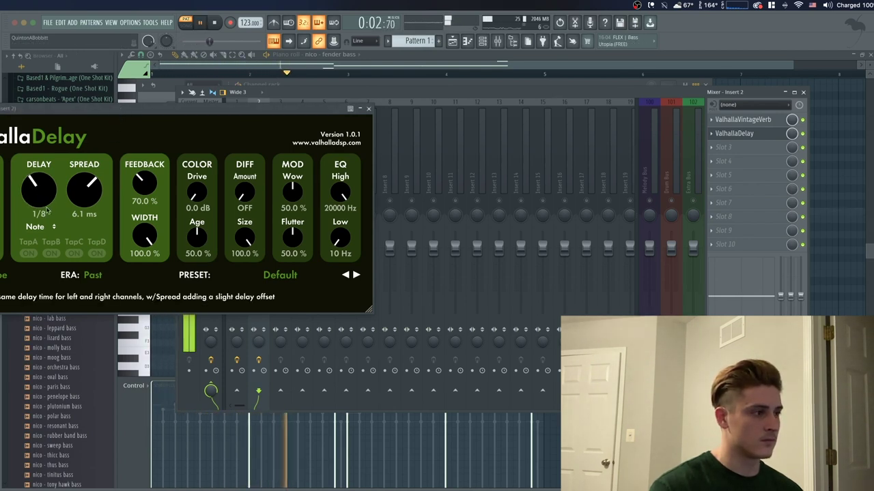
left_click(368, 109)
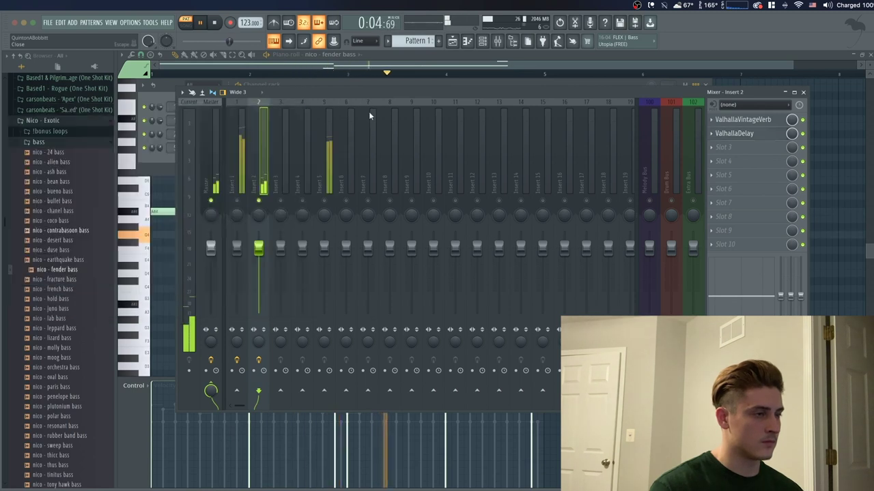
- Stop playback and load Ozone 9 Imager into the third effect slot of Insert 2
key("space")
left_click(724, 147)
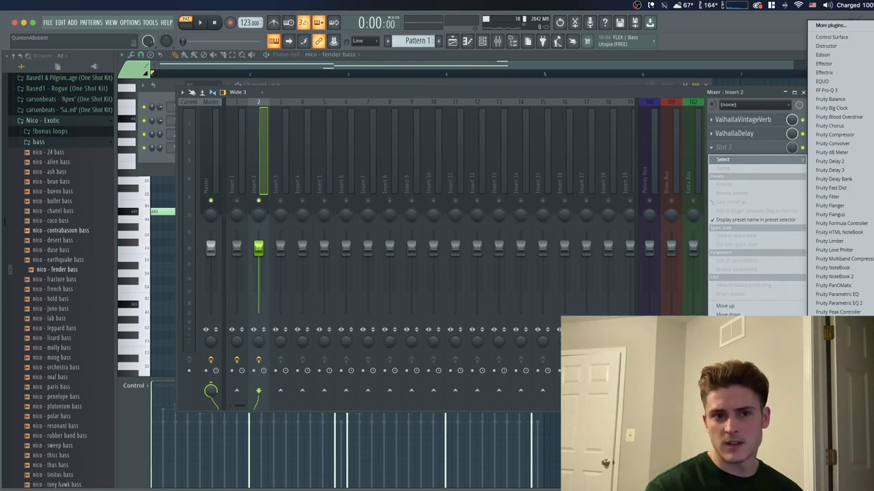
left_click(827, 90)
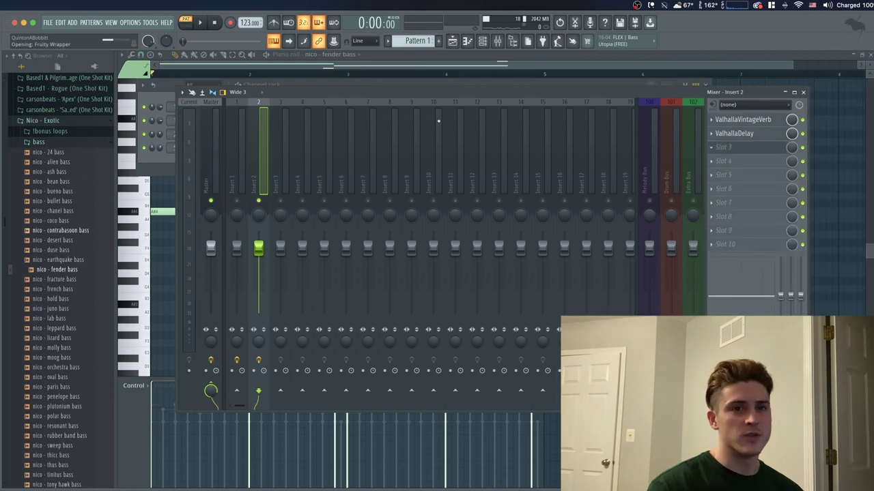
left_click_drag(174, 24, 439, 63)
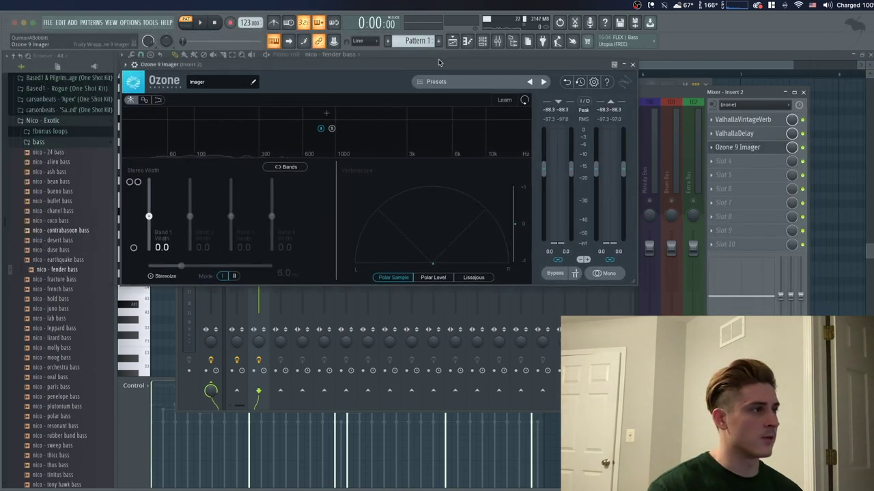
- Enable Stereoize at about 10.4 ms, widen Band 1 to about 38, and raise both slightly during playback
left_click(171, 275)
left_click_drag(181, 265, 210, 266)
left_click_drag(149, 217, 149, 203)
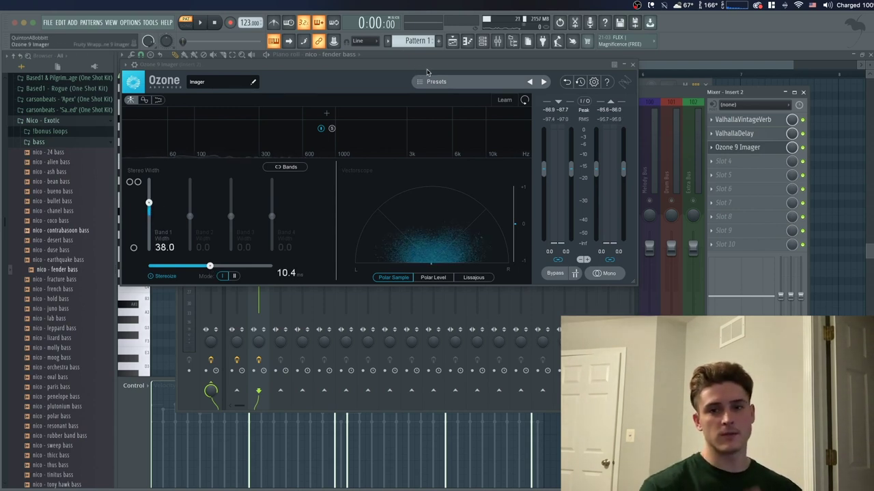
key("space")
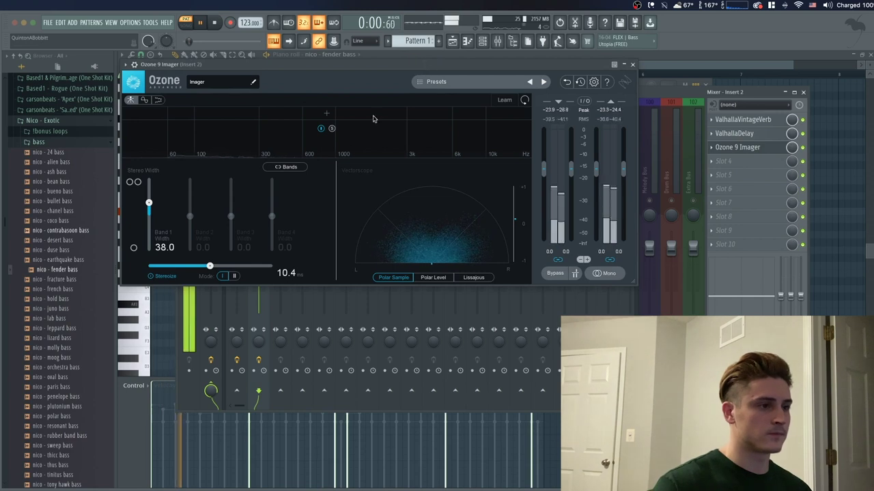
left_click_drag(209, 266, 214, 266)
left_click_drag(148, 203, 149, 201)
left_click(633, 64)
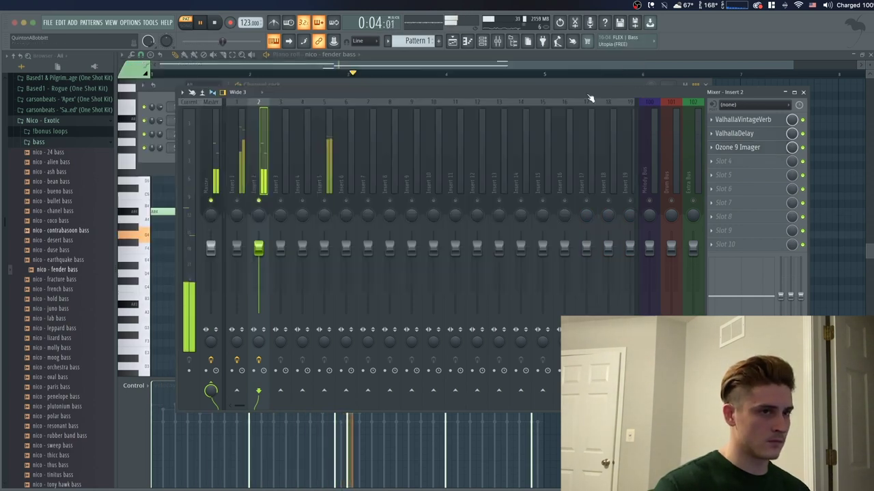
- Unsolo Insert 2 and lower the faders of Insert 2 and Insert 5 to about -2.4 dB
right_click(258, 201)
right_click(258, 201)
right_click(258, 202)
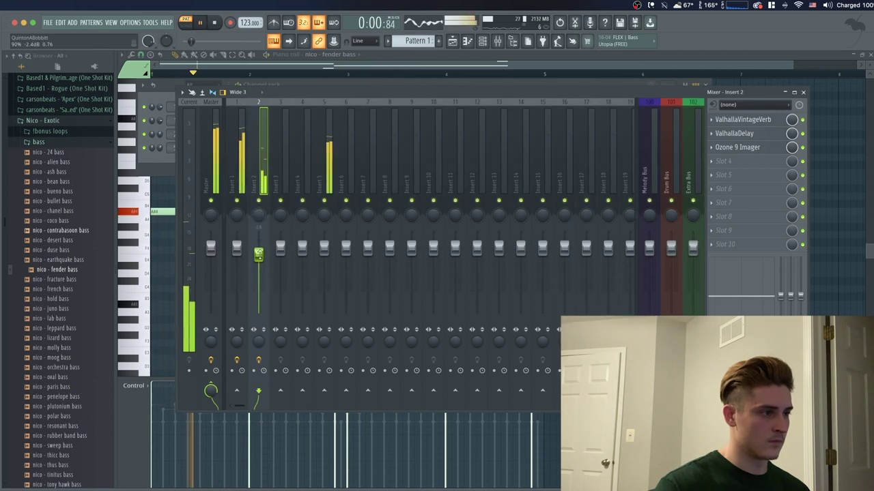
left_click_drag(258, 247, 258, 254)
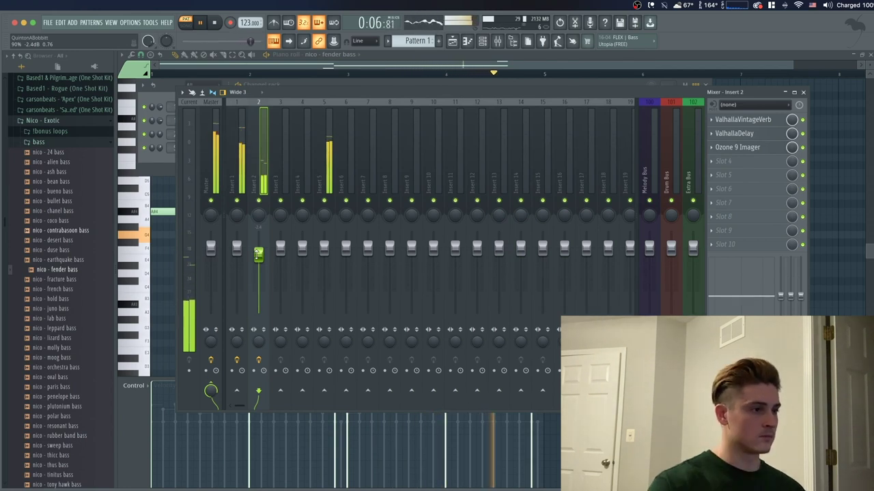
left_click_drag(327, 247, 331, 260)
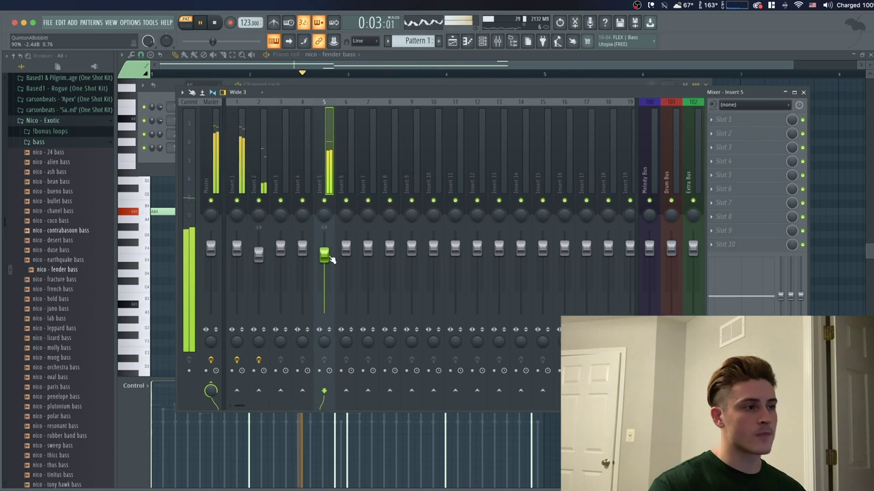
left_click(256, 251)
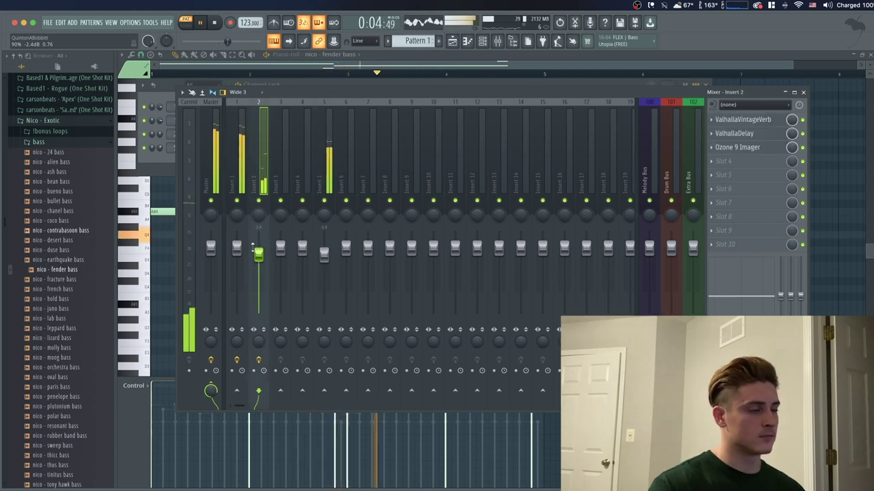
- Stop playback and lower the faders of Inserts 1 to 5 together by about 2.3 dB
left_click(226, 155)
key("space")
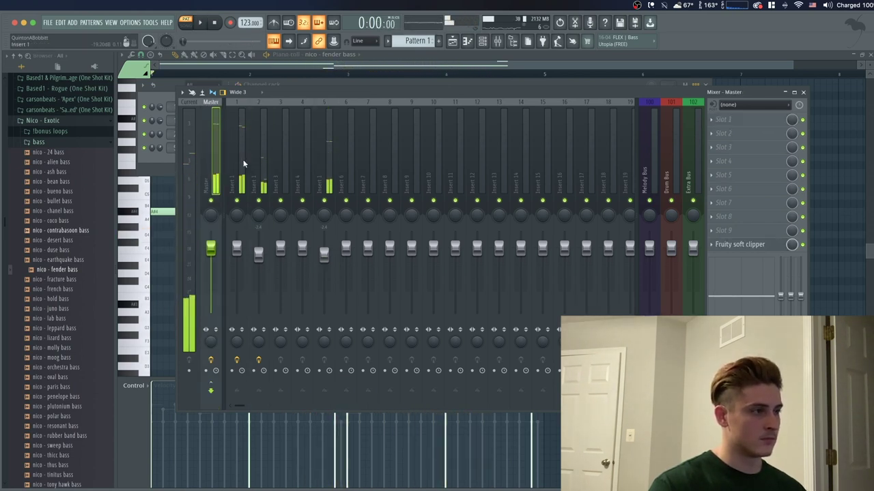
left_click_drag(242, 164, 324, 162)
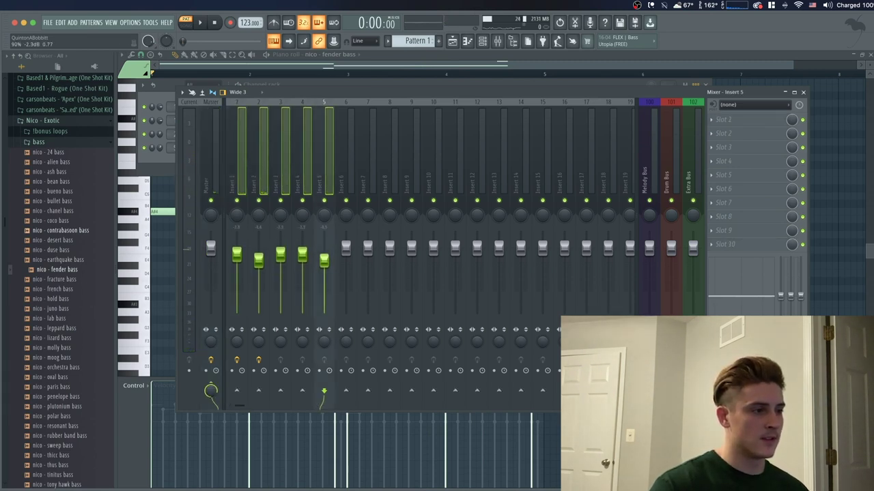
- Route Inserts 1 and 2 to the Melody Bus instead of the Master, and select the Melody Bus
left_click(213, 170)
left_click(241, 174)
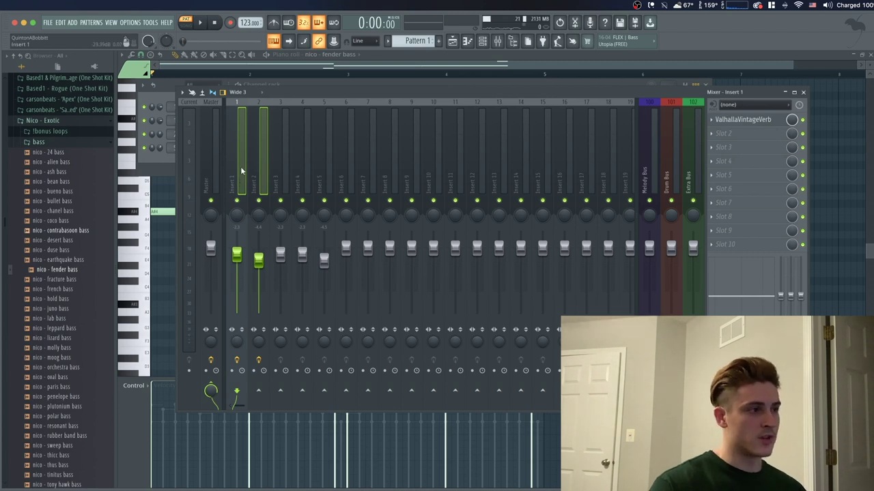
left_click(658, 173)
- Equalise the Melody Bus with FF Pro-Q 3, using a low cut below 100 Hz and a +2.43 dB bell at about 8584 Hz
left_click(729, 119)
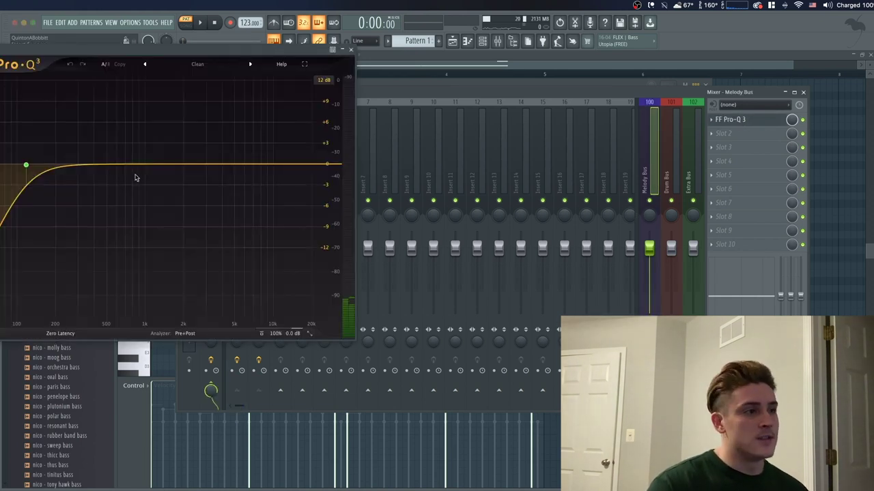
key("space")
left_click_drag(6, 164, 9, 176)
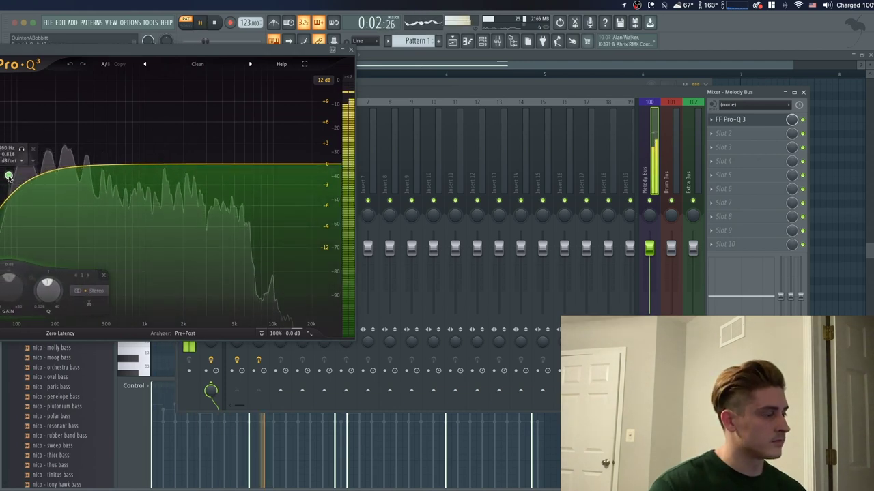
key("space")
left_click_drag(254, 167, 264, 147)
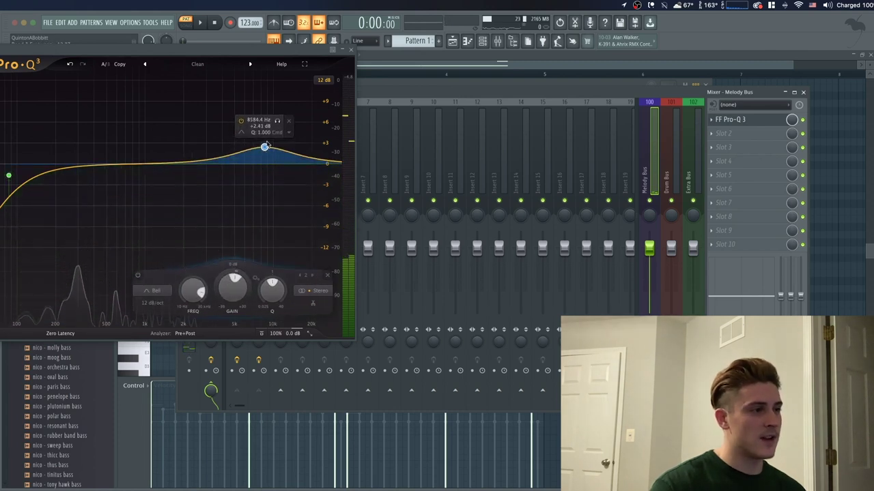
left_click(350, 50)
- Load Ghz Vulf Compressor 3 into the second effect slot of the Melody Bus
left_click(744, 134)
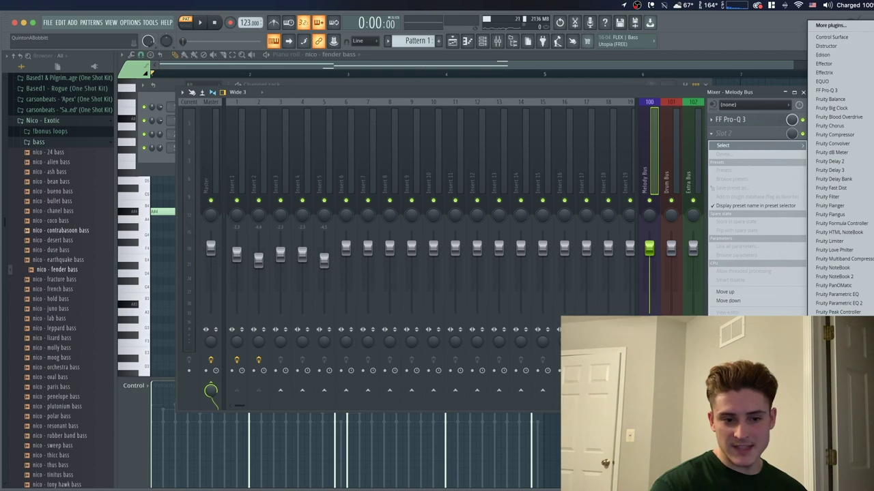
left_click(837, 445)
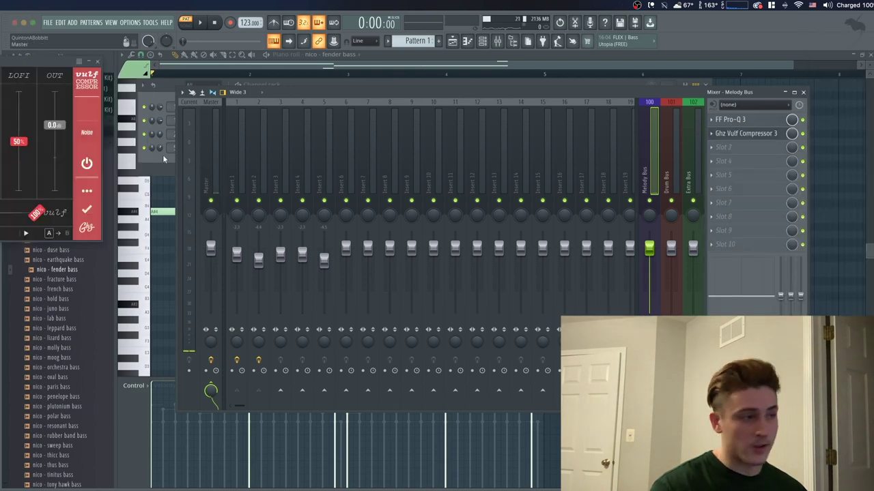
- Set Vulf Compressor on the Melody Bus to 9% wow, 53% compression and a -11.5 dB digital reference level while playing the pattern
left_click_drag(21, 61, 372, 105)
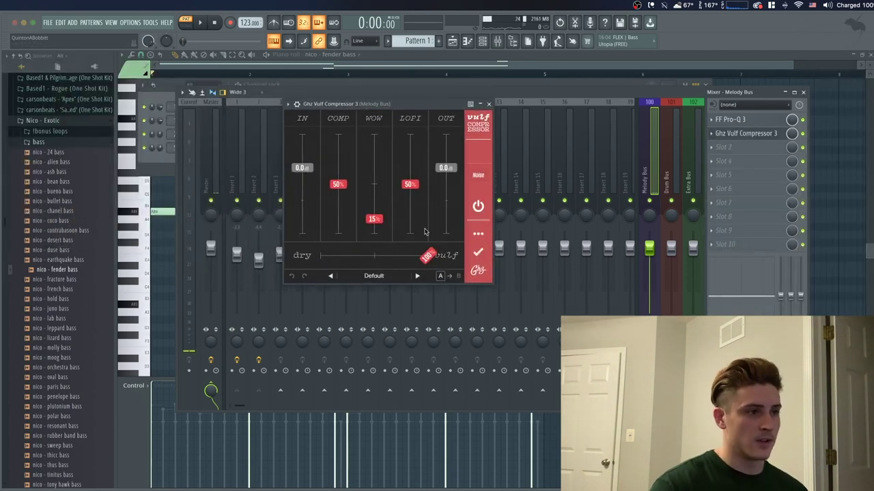
left_click(479, 233)
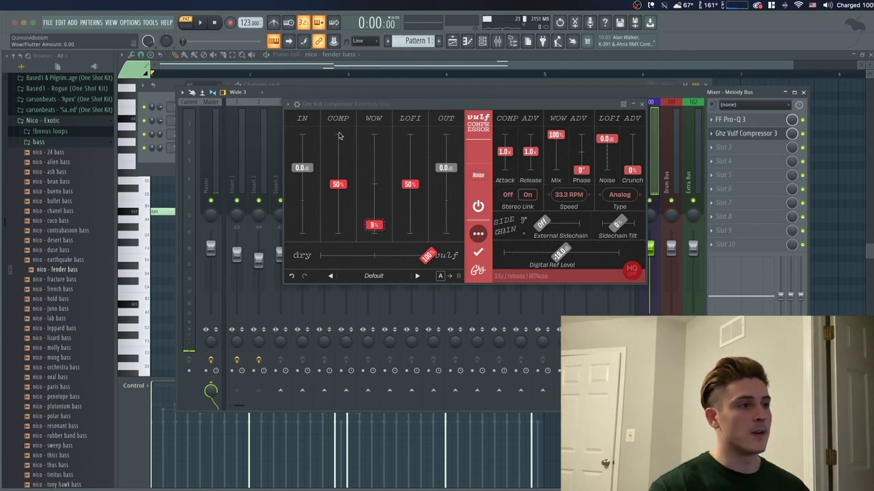
key("space")
left_click_drag(338, 187, 338, 185)
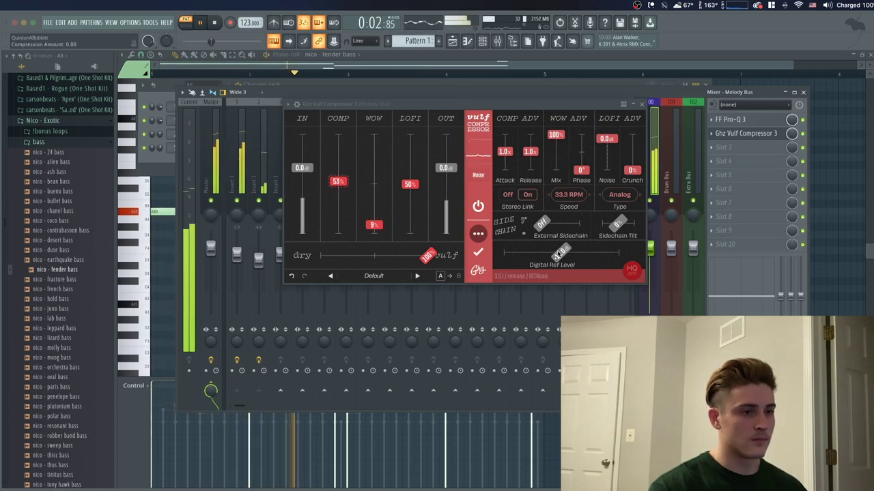
left_click_drag(558, 256, 580, 255)
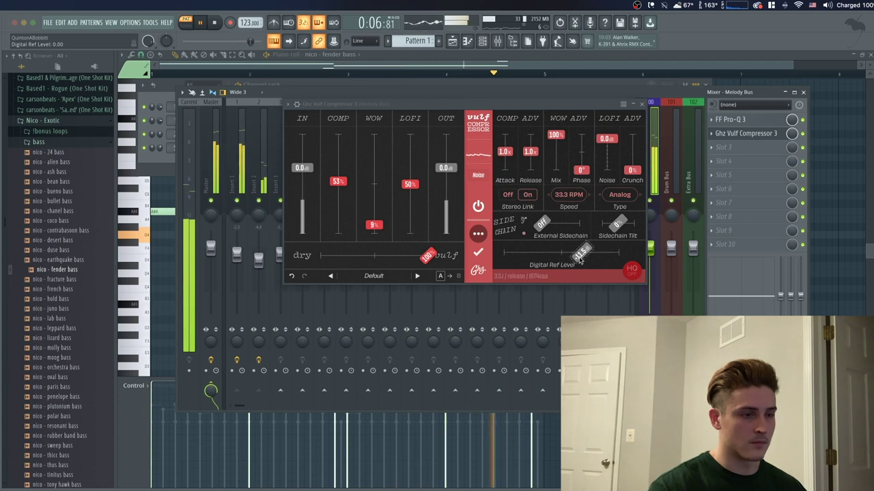
left_click(641, 104)
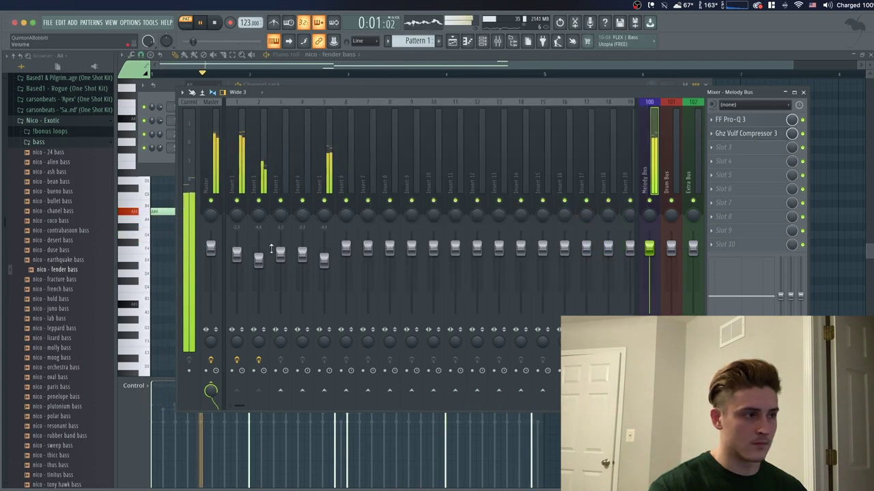
- Lower Insert 2's fader to about -5 dB and load Fruity Parametric EQ 2 into its fourth effect slot
left_click(213, 163)
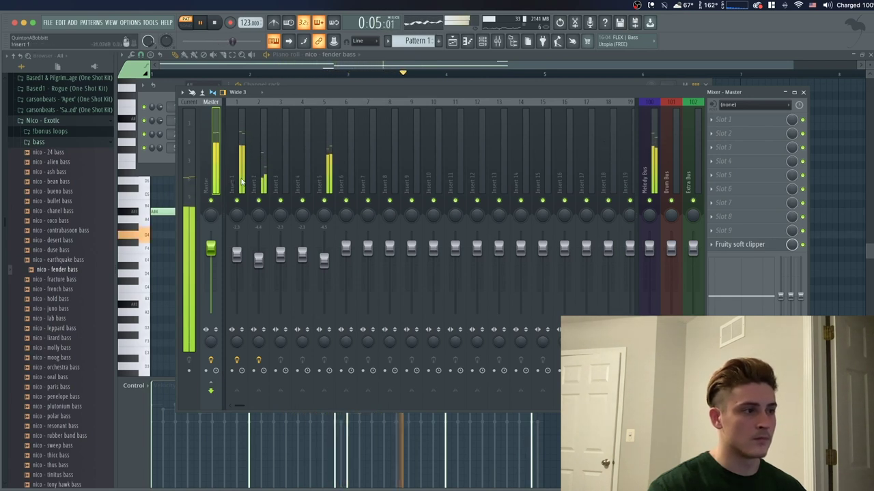
left_click(265, 190)
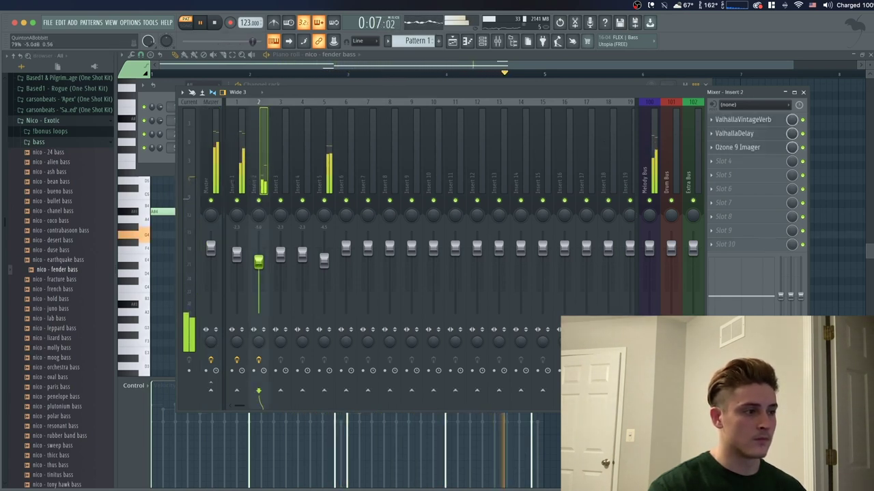
left_click(755, 161)
left_click(754, 162)
left_click(754, 162)
left_click(838, 303)
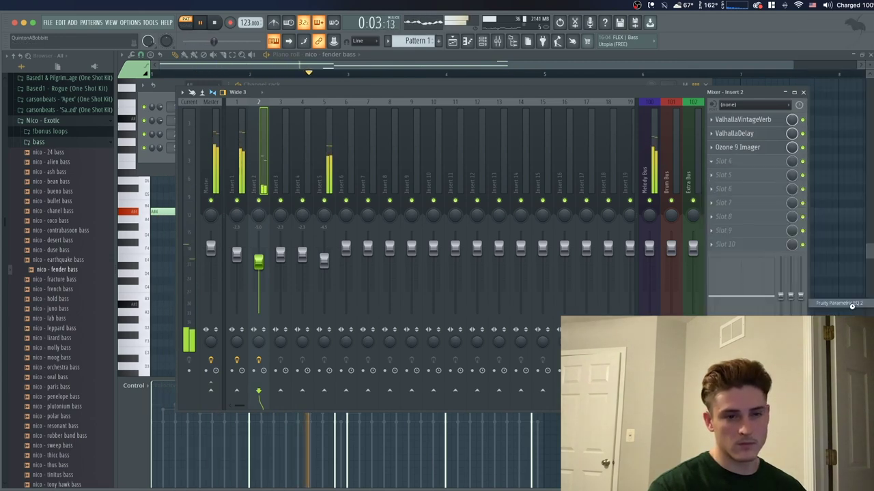
- Shape Insert 2's parametric EQ with reduced lows and highs and a raised upper-mid band
left_click_drag(175, 162, 172, 185)
left_click_drag(295, 162, 269, 150)
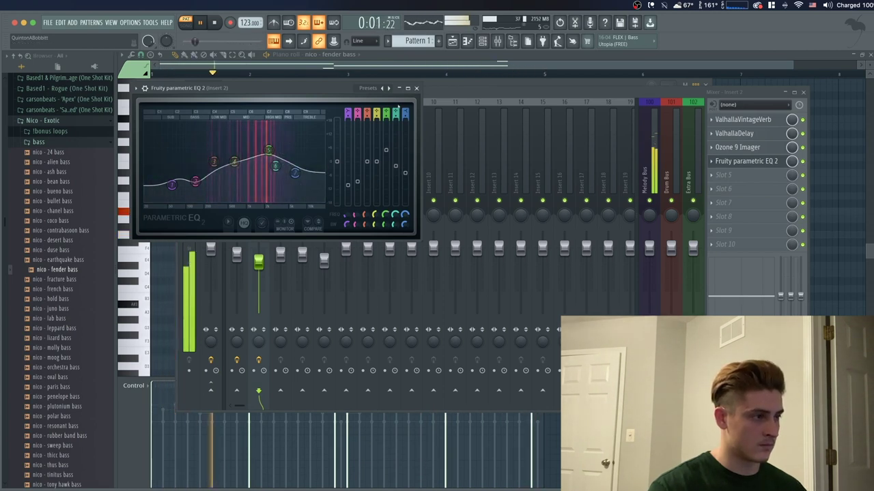
left_click(416, 89)
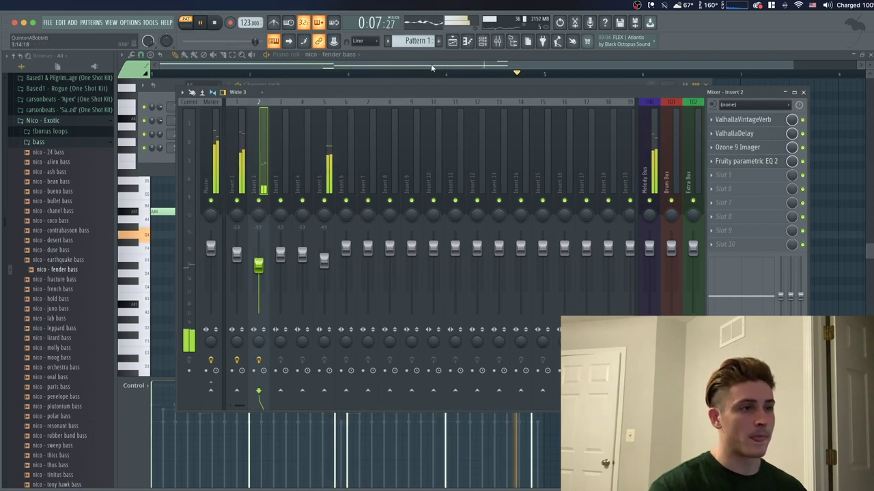
- Stop playback, split Pattern 1 by channel and place the four resulting patterns at bar 1 on playlist Tracks 1 to 4
key("space")
key("F9")
left_click(452, 44)
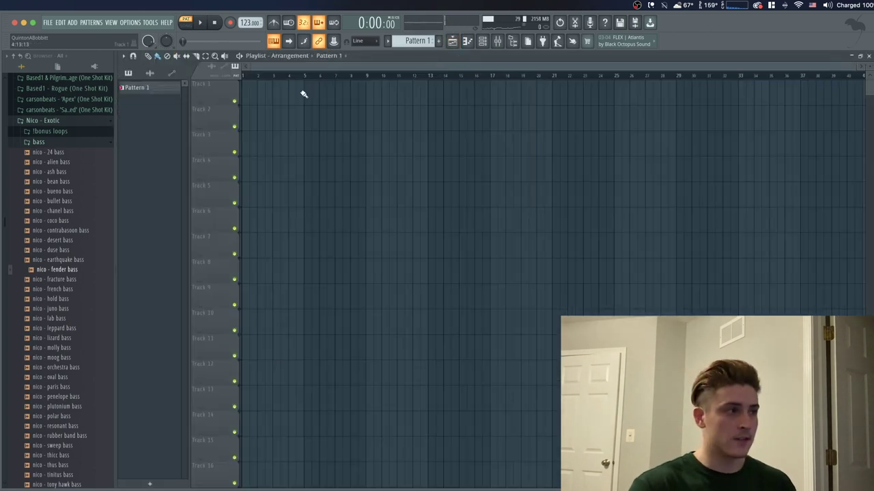
right_click(162, 90)
left_click(197, 239)
left_click_drag(153, 102, 246, 95)
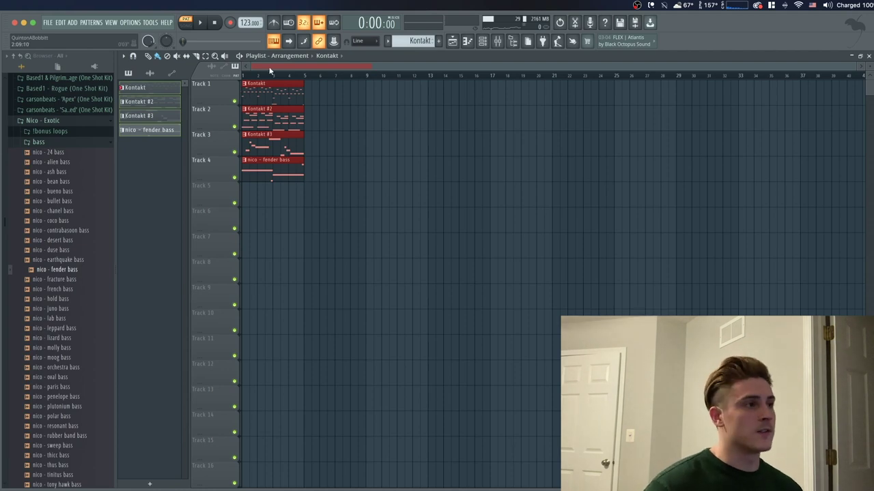
- Duplicate the four pattern clips nine times so they run to bar 41, and switch playback to song mode
scroll(280, 79, "up", 3)
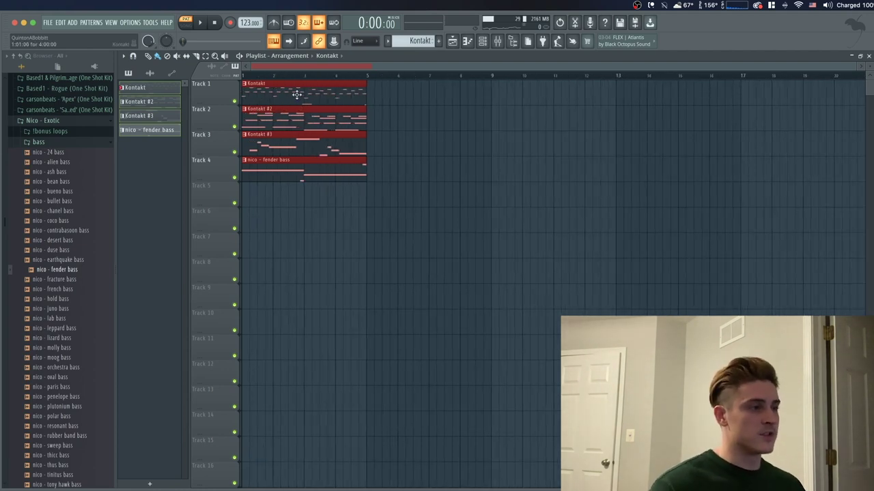
key("ctrl+b")
key("ctrl+b")
key("ctrl+b")
key("ctrl+b")
key("ctrl+b")
key("ctrl+b")
key("ctrl+b")
key("ctrl+b")
key("ctrl+b")
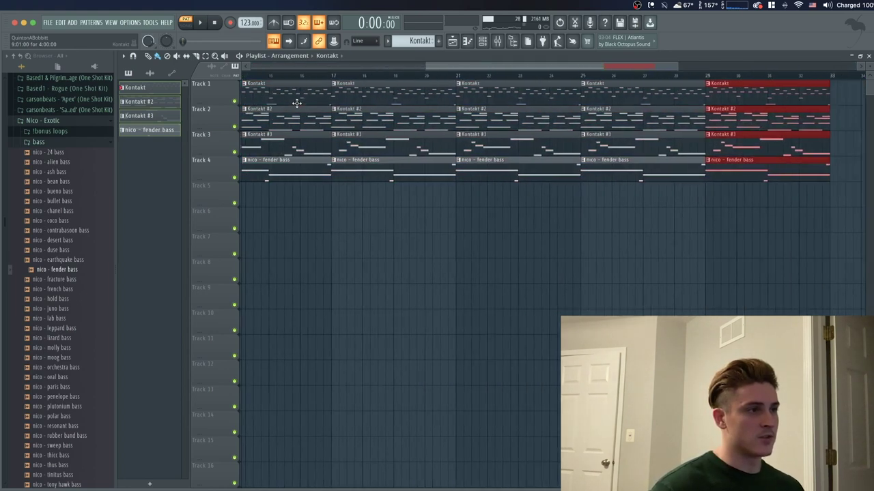
scroll(313, 79, "down", 4)
key("l")
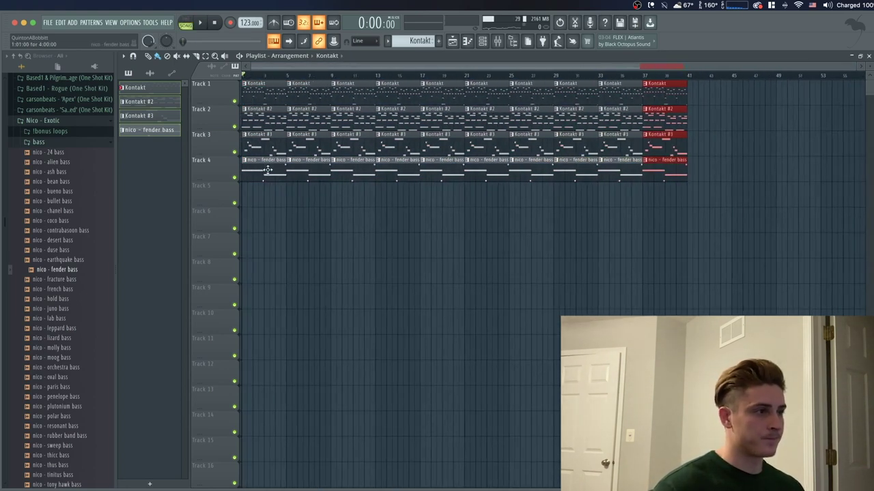
- Delete the nico fender bass and Kontakt #3 clips from the first eight bars
right_click(310, 174)
right_click(263, 172)
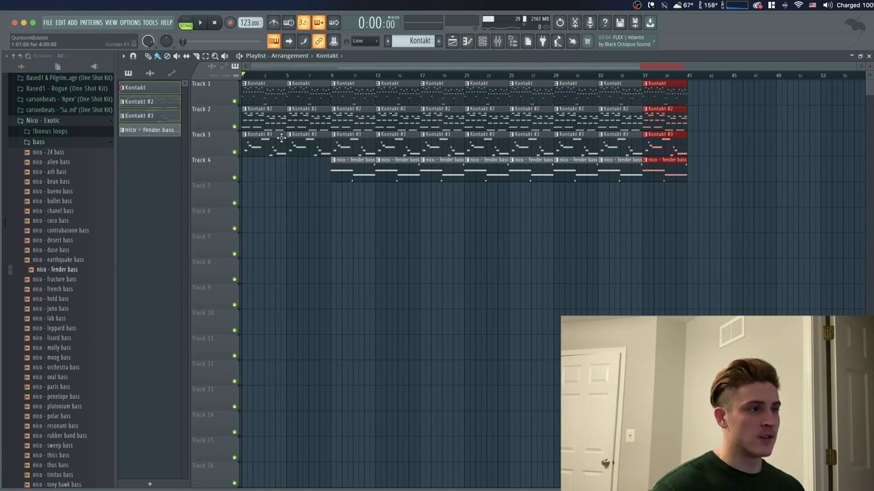
right_click(296, 146)
right_click(267, 145)
left_click(498, 42)
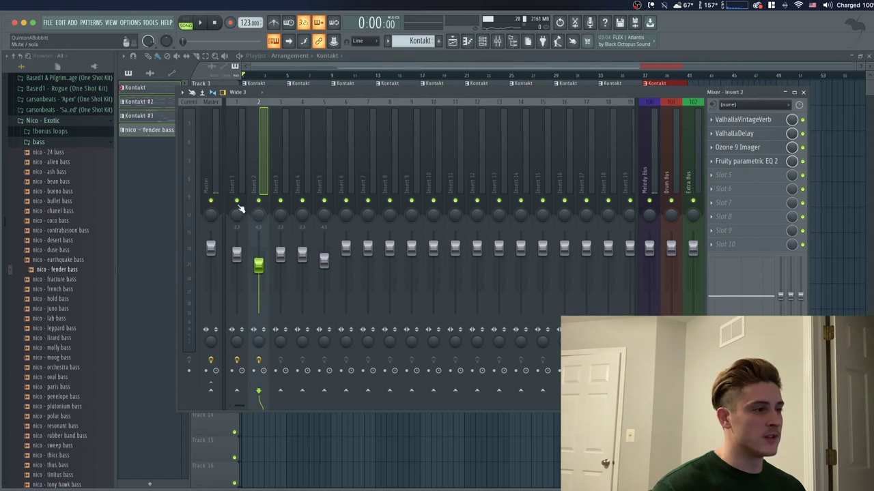
key("F6")
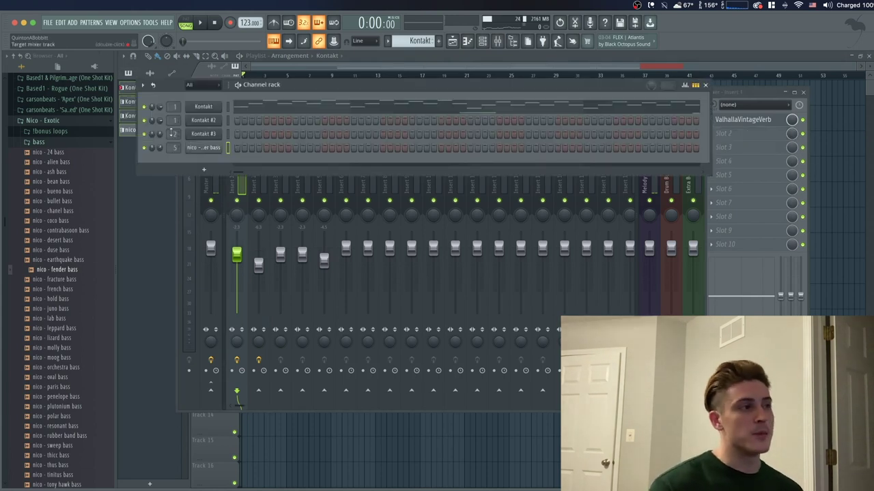
right_click(161, 107)
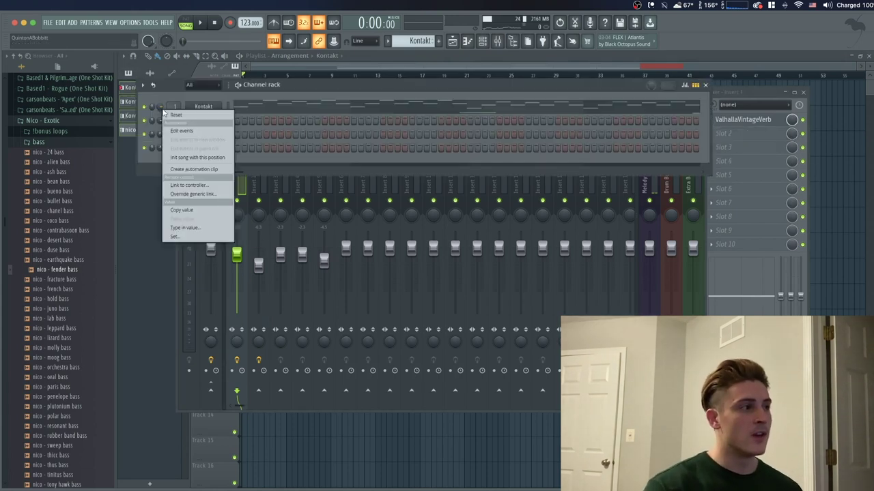
left_click(180, 170)
left_click_drag(683, 197, 326, 192)
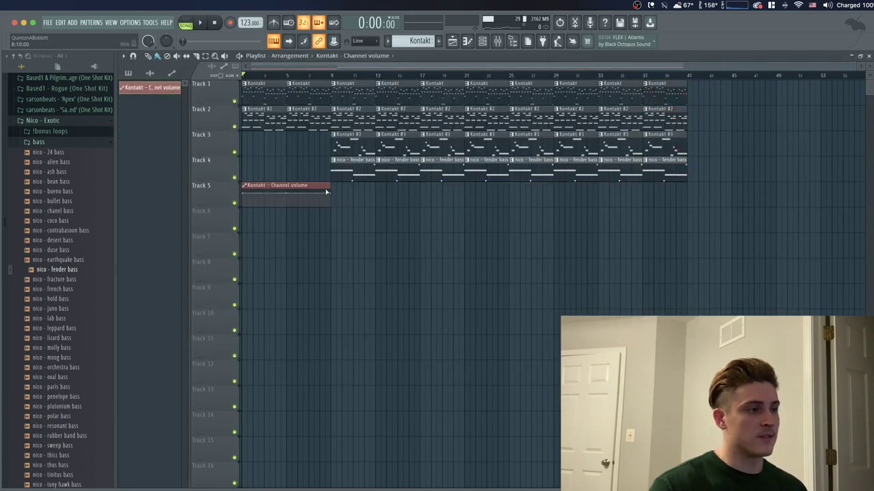
right_click(308, 194)
right_click(150, 87)
left_click(177, 165)
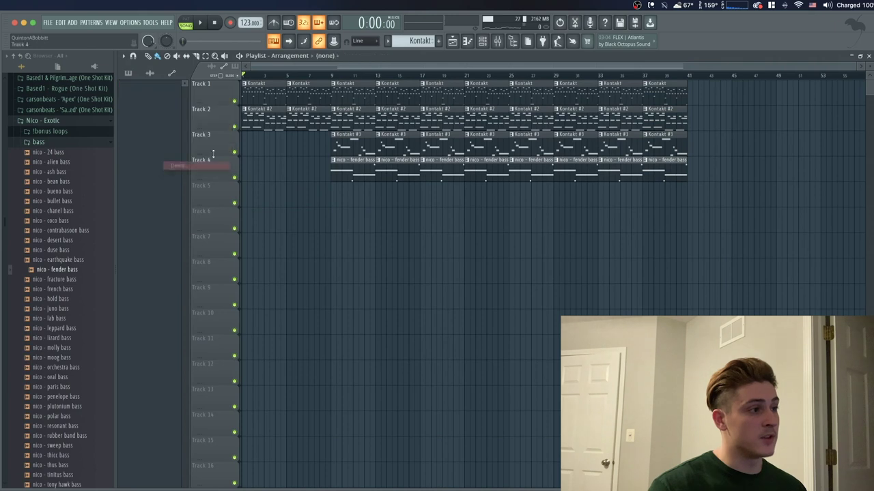
- Create a Kontakt #2 channel volume automation clip on Track 5, shortened to eight bars with a curved fade-in from zero
left_click(484, 43)
right_click(162, 123)
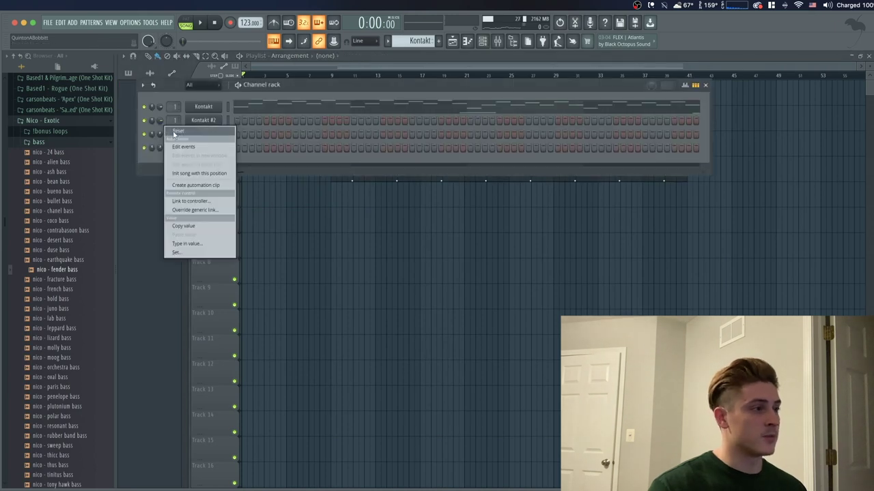
left_click(187, 185)
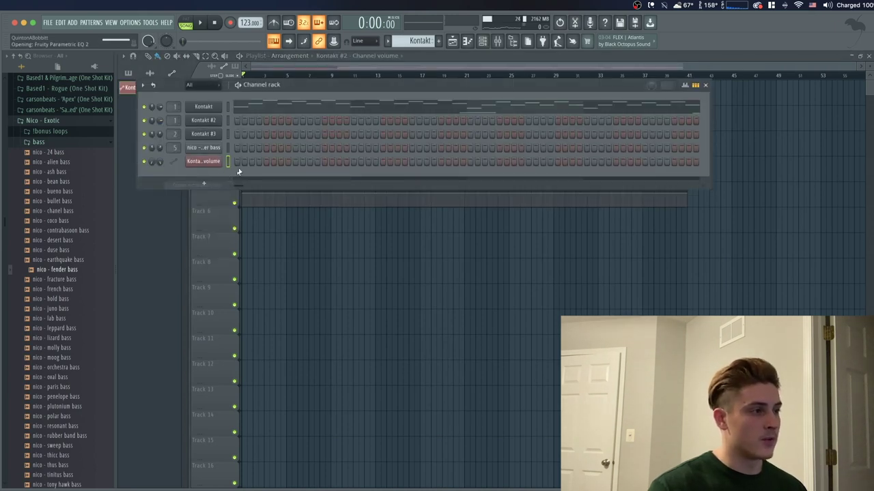
left_click(332, 67)
left_click_drag(690, 192, 336, 212)
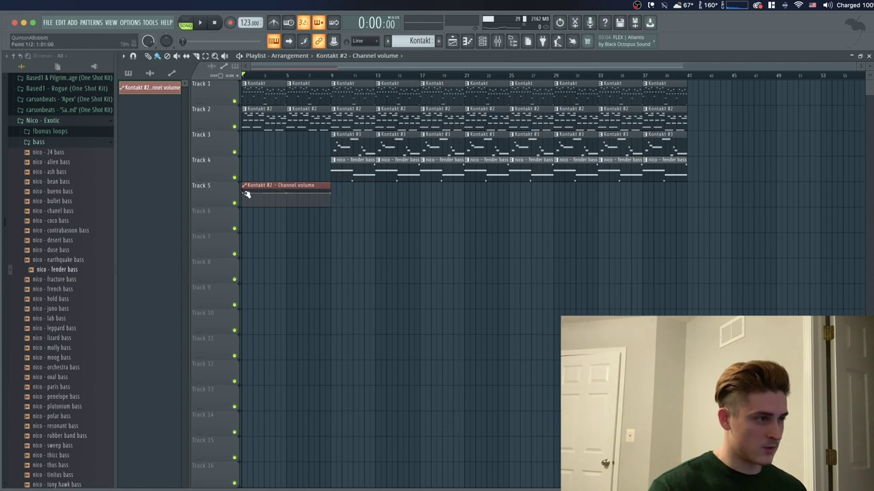
left_click_drag(245, 195, 241, 218)
- Play the song and turn on Doubling in the guitar settings of the first Kontakt channel's Electric Sunburst Deluxe
key("space")
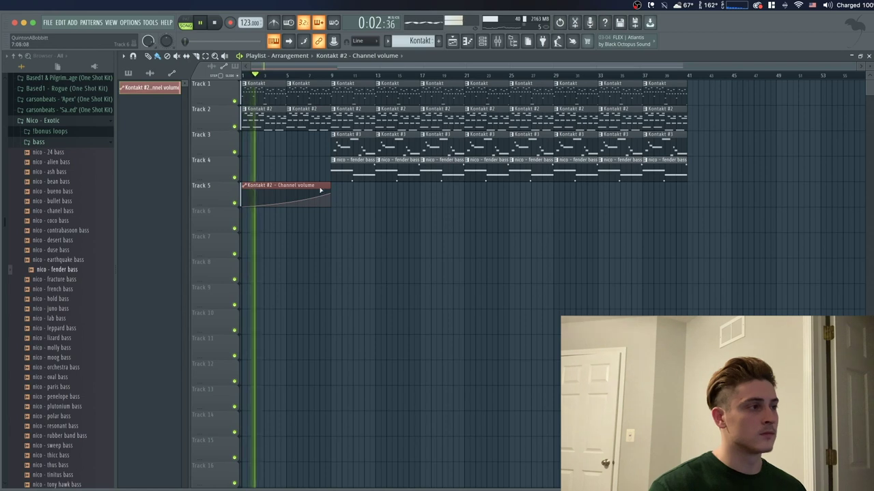
key("F6")
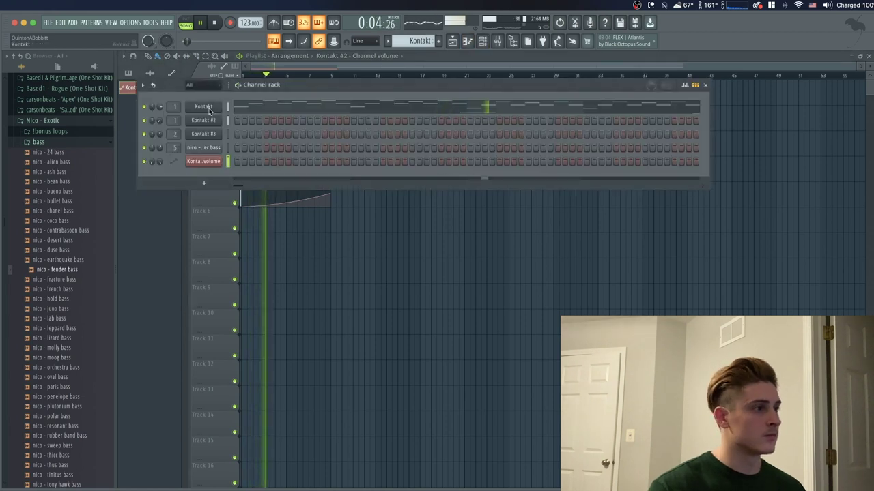
left_click(200, 131)
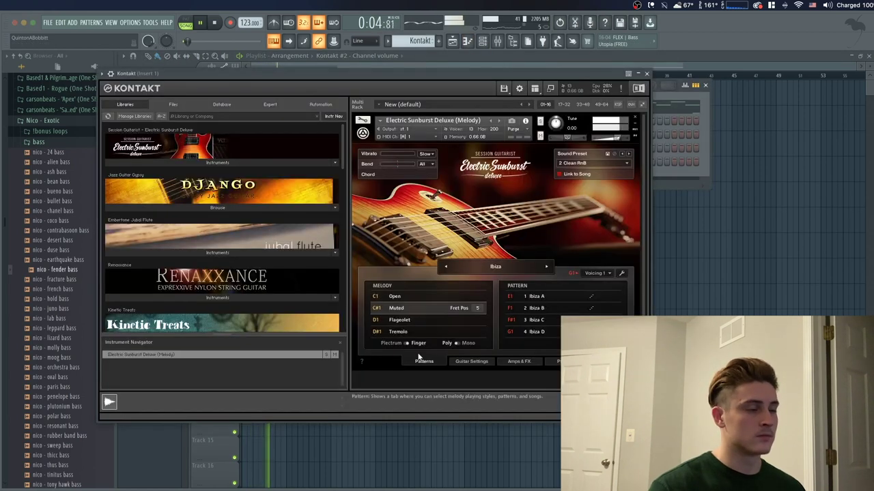
left_click(471, 361)
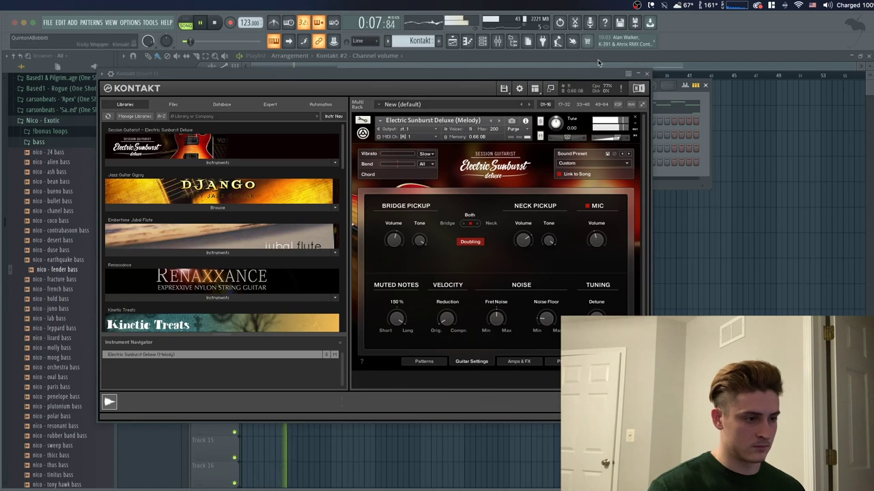
left_click(646, 73)
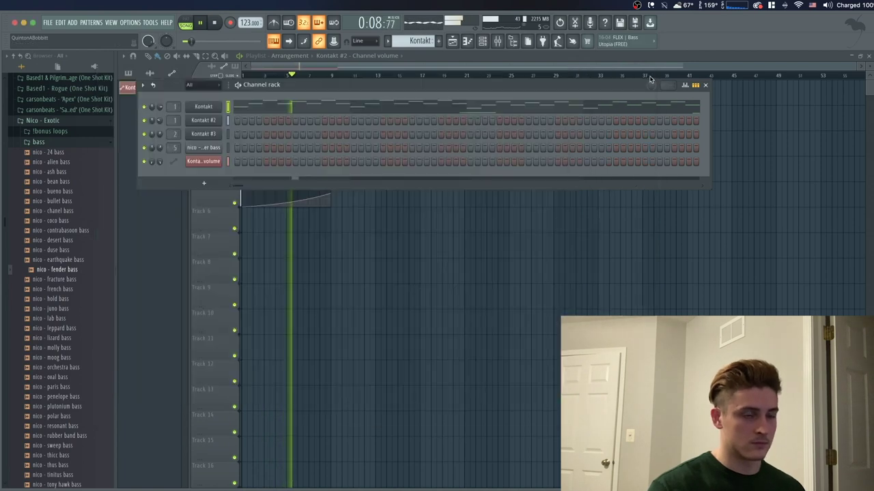
- Set Insert 5's fader to about -4.4 dB in the mixer and return to the playlist
left_click(407, 65)
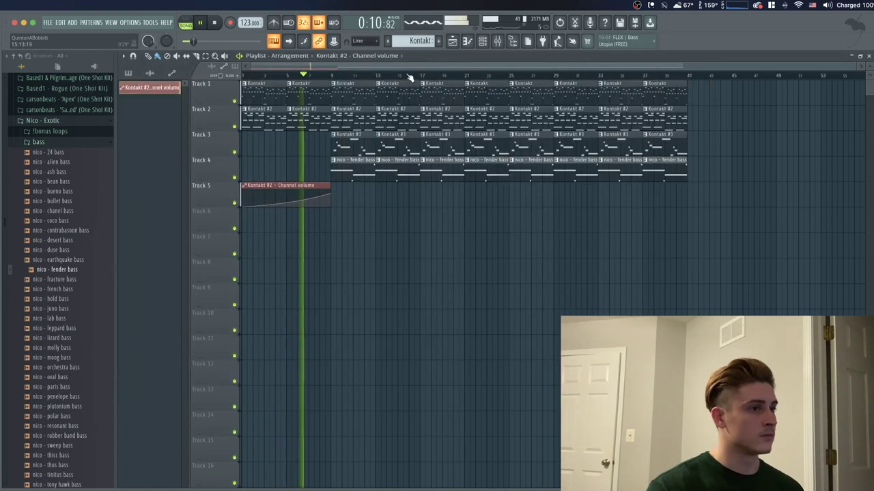
left_click(498, 41)
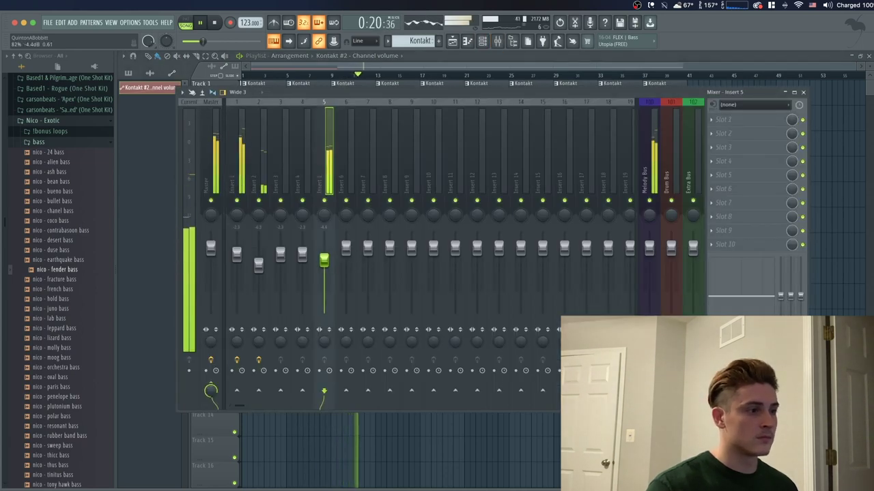
left_click(437, 71)
right_click(443, 146)
right_click(482, 152)
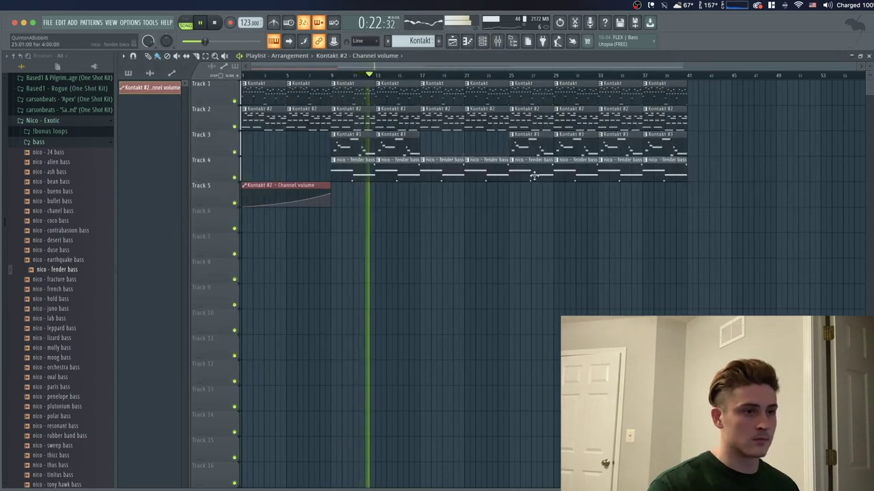
key("super+z")
- Delete all nico fender bass clips from bar 17 onward and all Kontakt #3 clips from bar 25 onward
right_click(453, 176)
right_click(488, 178)
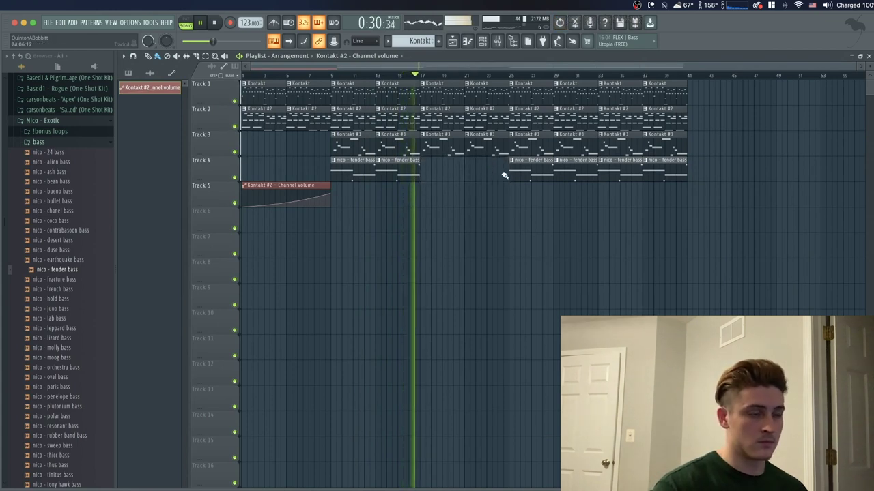
right_click(529, 174)
right_click(567, 175)
right_click(529, 146)
right_click(560, 152)
right_click(615, 175)
right_click(618, 151)
right_click(649, 179)
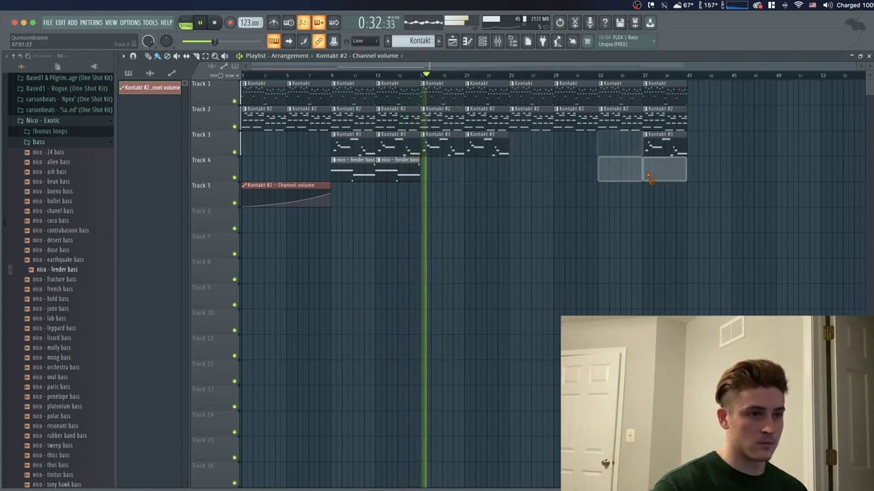
right_click(661, 150)
- Delete the Kontakt clips at bars 33 and 37 on Track 1 and duplicate the bar 29 clip three times
right_click(626, 91)
right_click(658, 92)
left_click_drag(594, 93, 575, 93)
key("super+b")
key("super+b")
key("super+b")
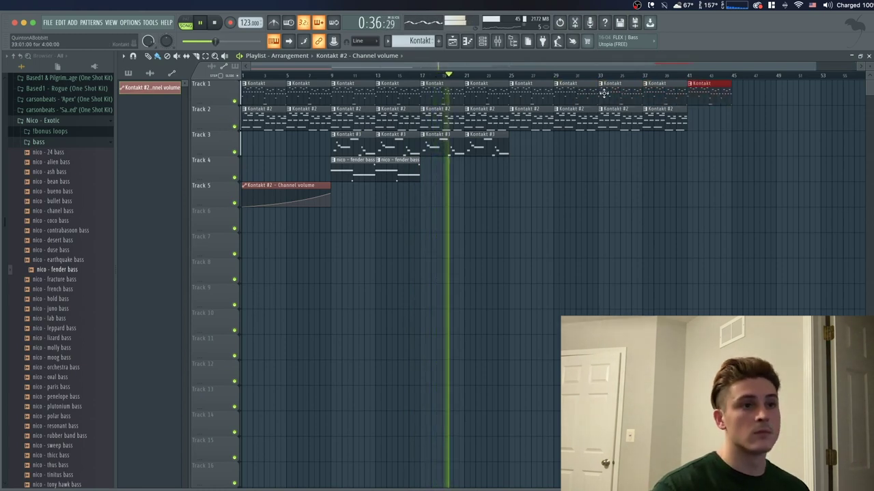
- Duplicate the bar 41 Kontakt clip on Track 1, delete the ones at bars 33 and 37, and stop playback
key("super+b")
right_click(614, 97)
right_click(647, 96)
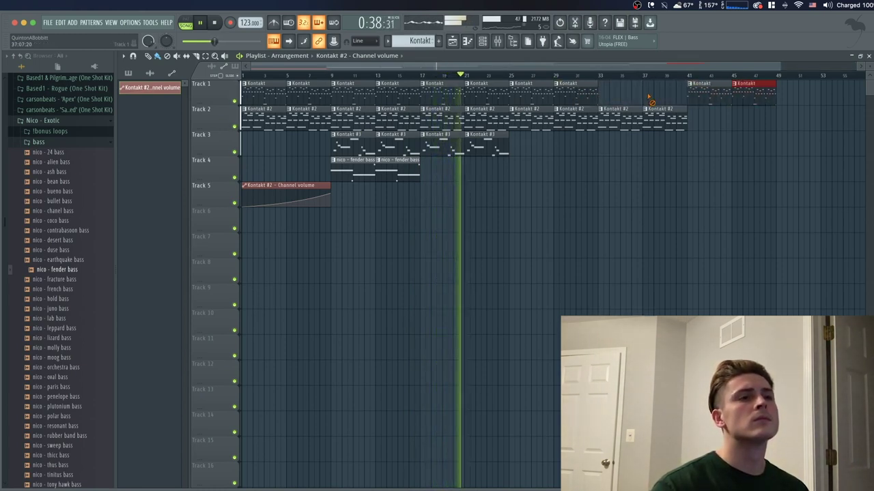
scroll(559, 78, "down", 2)
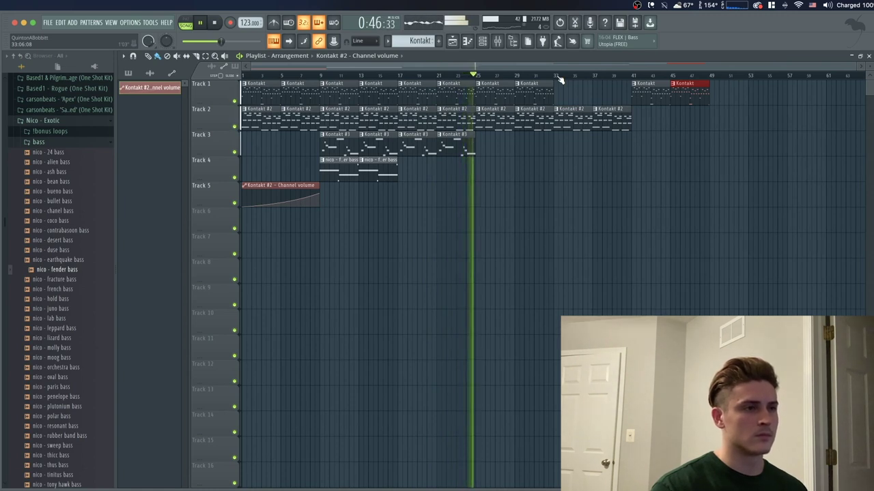
key("space")
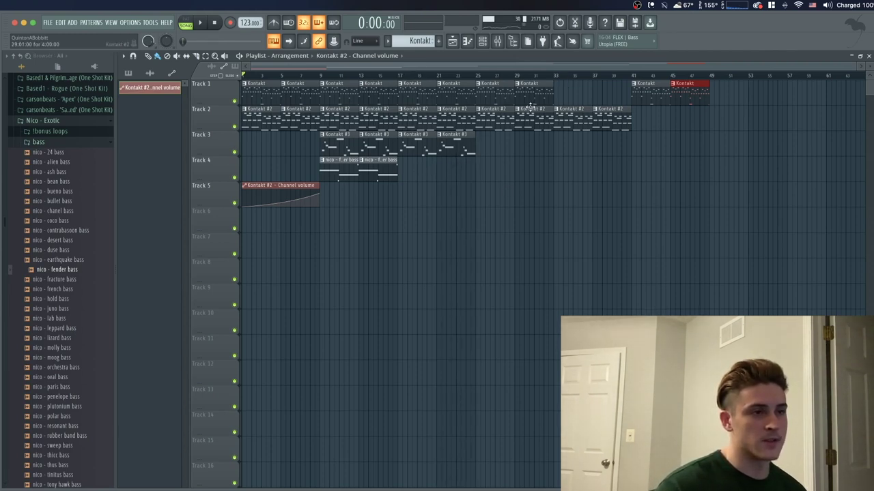
left_click_drag(584, 165, 719, 103)
right_click(693, 190)
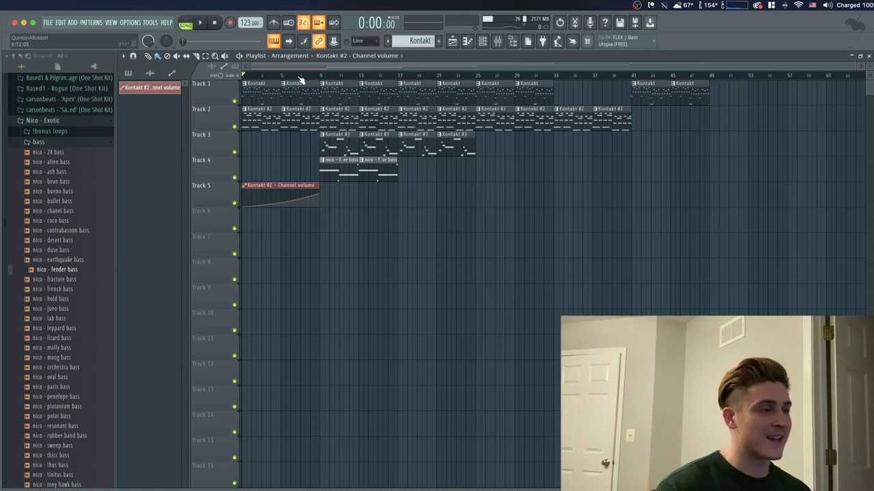
- Save the project in the May folder as contraband - 123 - A#maj
key("super+s")
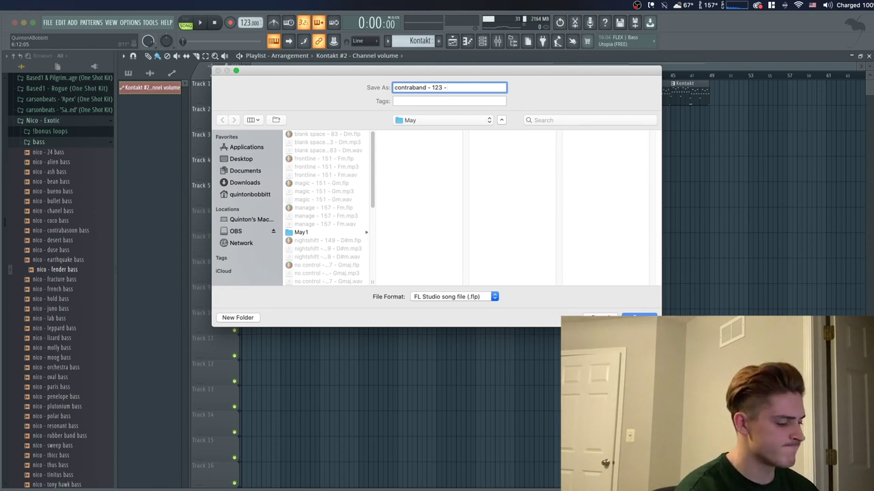
type("A#maj")
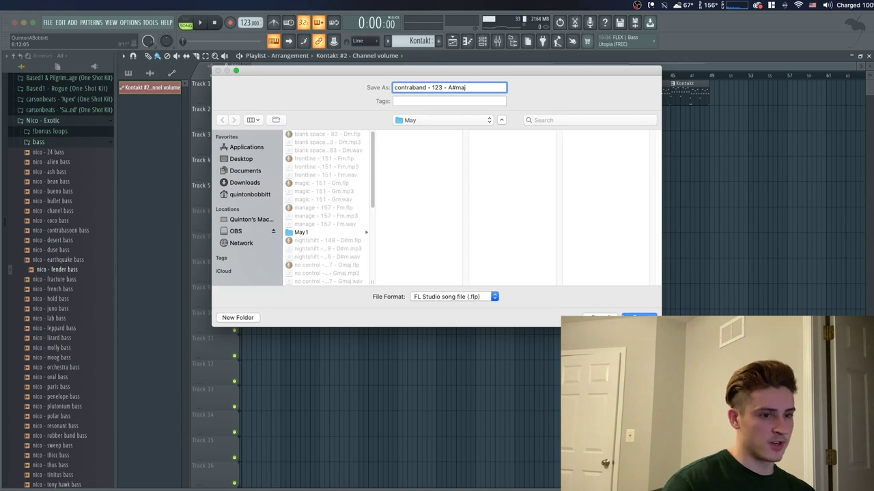
key("Return")
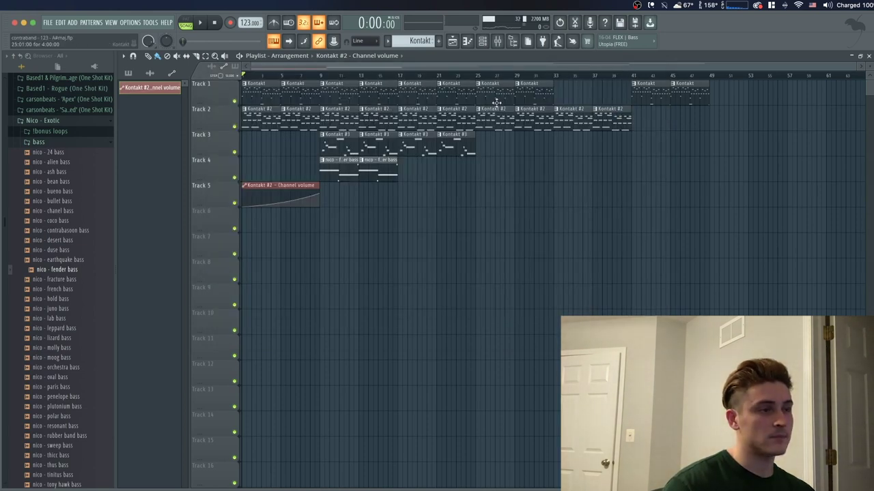
- Check the scale highlighting root note and scale in the first Kontakt pattern's piano roll, and return to the playlist
double_click(259, 101)
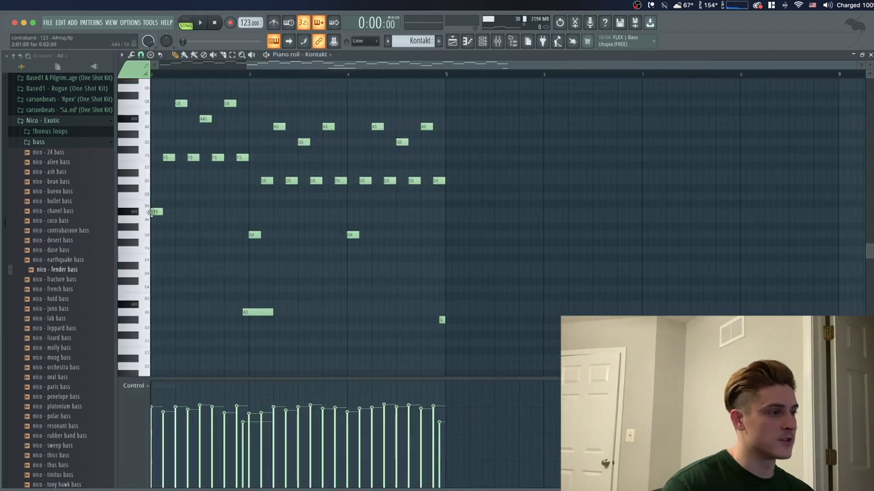
left_click(122, 56)
mouse_move(150, 110)
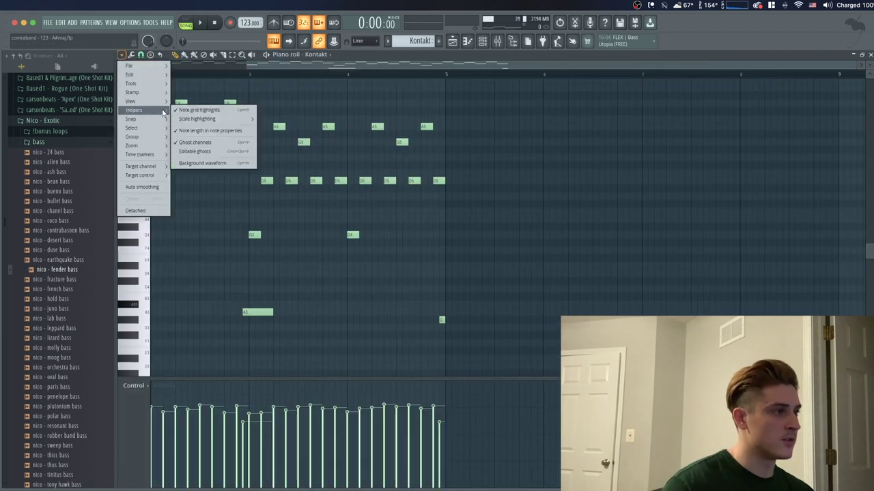
mouse_move(200, 122)
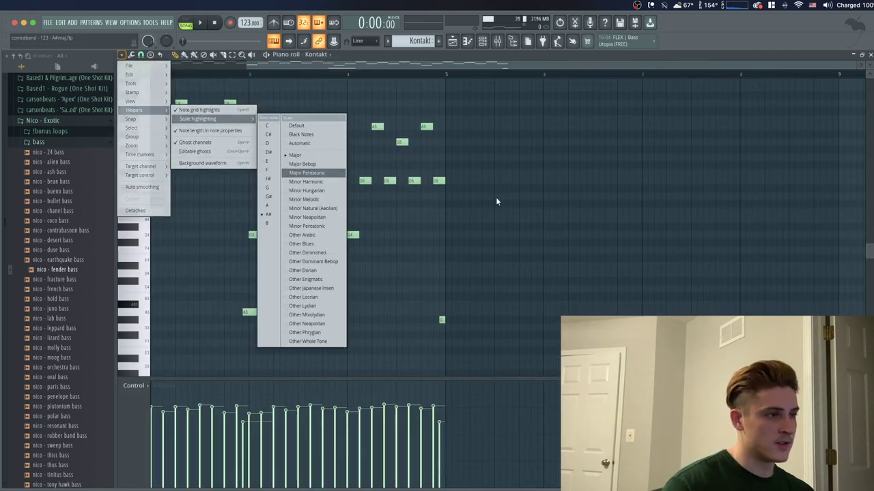
left_click(439, 192)
left_click(452, 41)
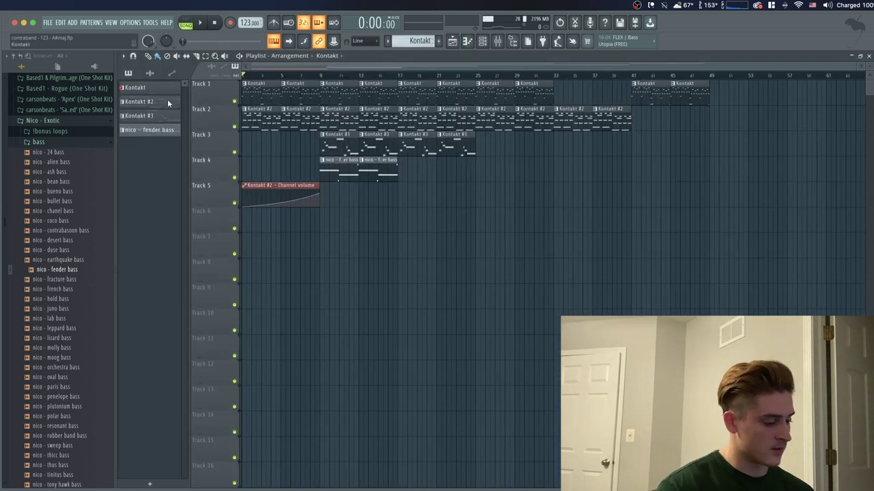
- Render the full song as both WAV and MP3 under the project's name
key("super+r")
key("Return")
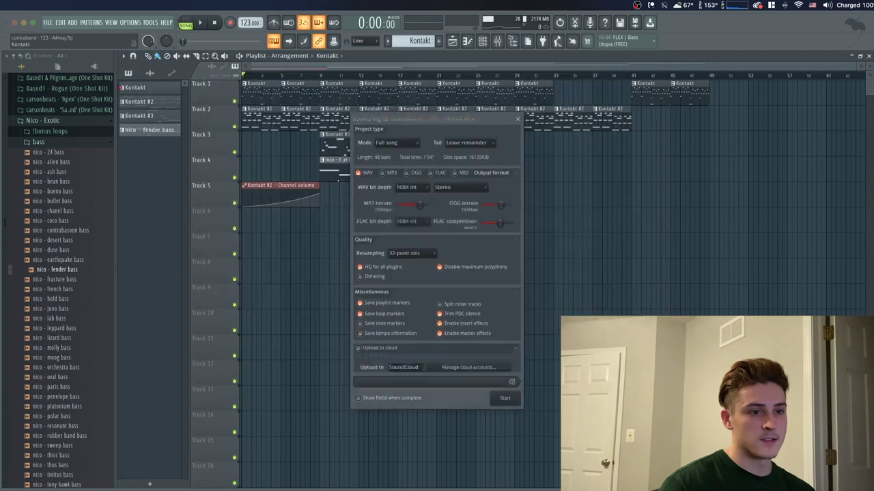
left_click(390, 174)
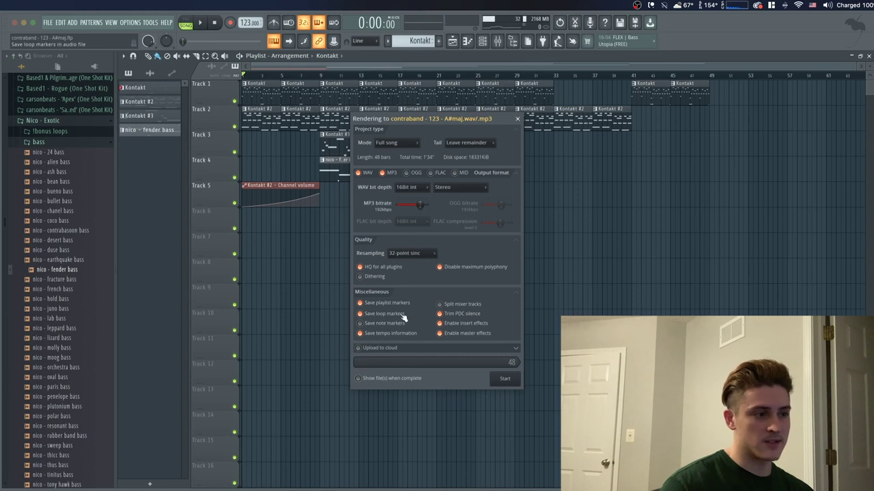
left_click(507, 383)
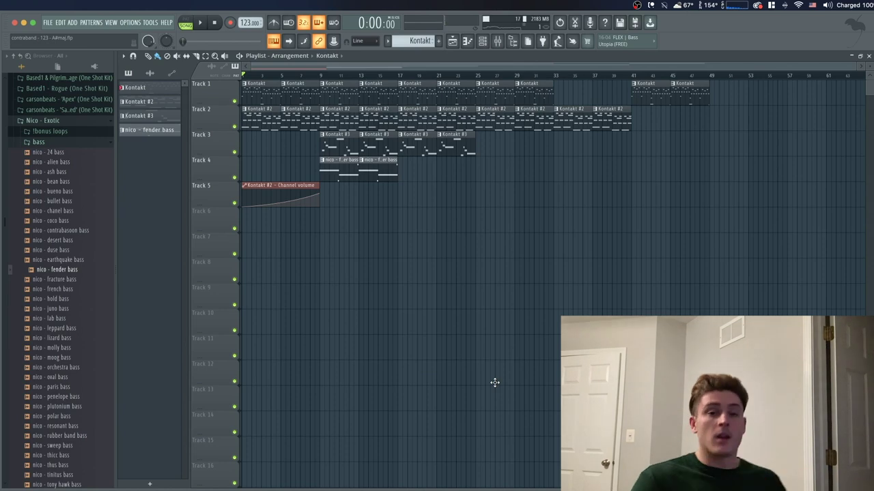
- Start a new project and place the contraband - 123 - A#maj WAV from the May loops folder at the start of Track 1
left_click(46, 23)
left_click(49, 36)
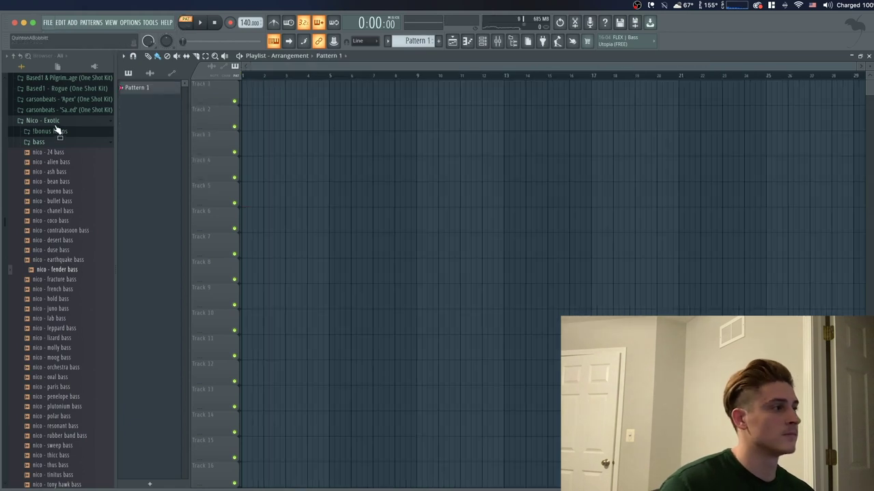
left_click(54, 121)
scroll(47, 192, "up", 2)
left_click(42, 180)
left_click(39, 170)
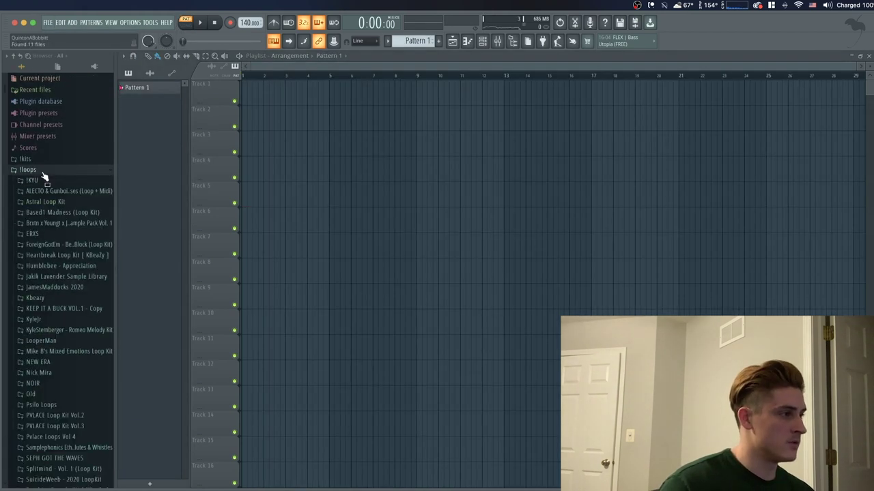
left_click(38, 180)
left_click(61, 274)
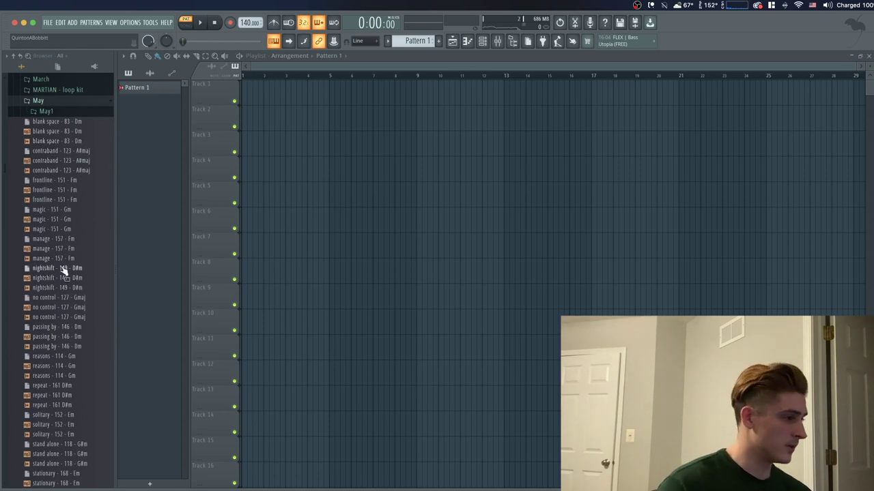
left_click_drag(66, 170, 237, 91)
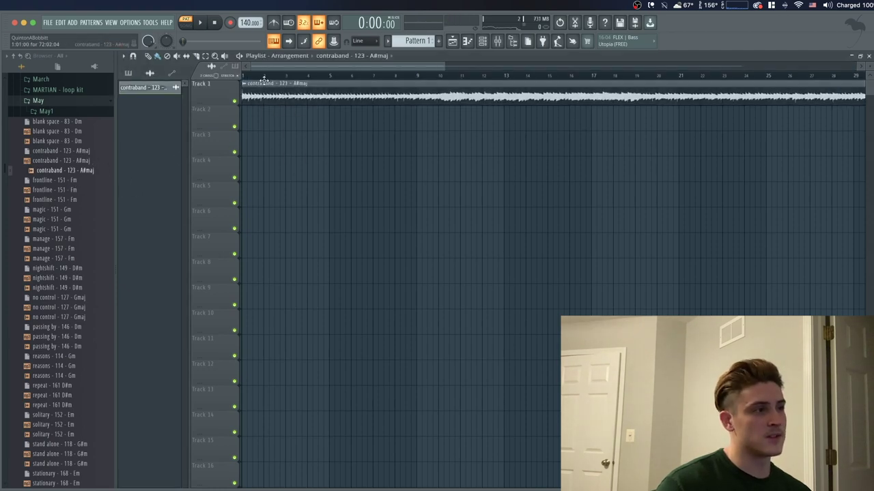
- Switch to song mode, set the tempo to 123 BPM, and slice the contraband audio clip at bar 17
key("l")
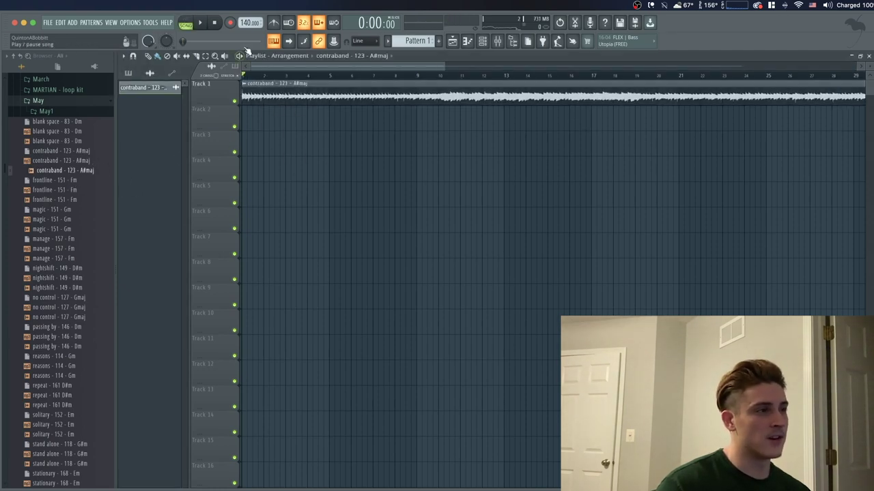
left_click_drag(247, 22, 250, 40)
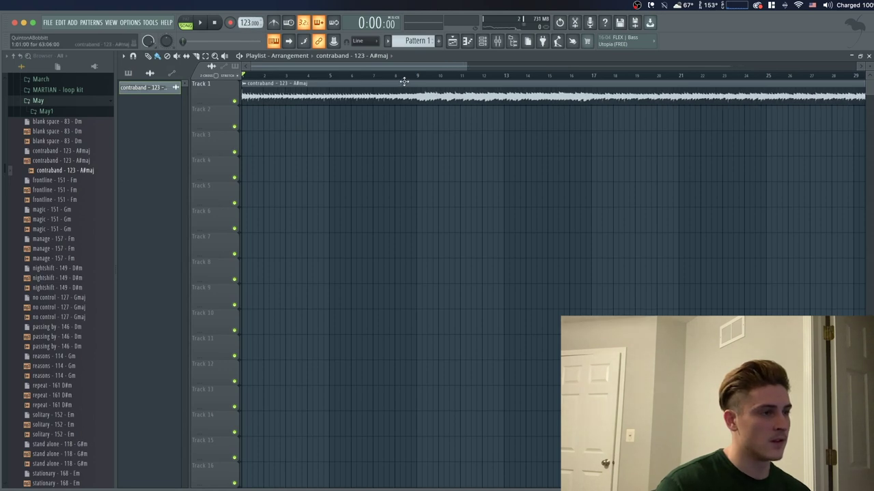
scroll(413, 77, "down", 3)
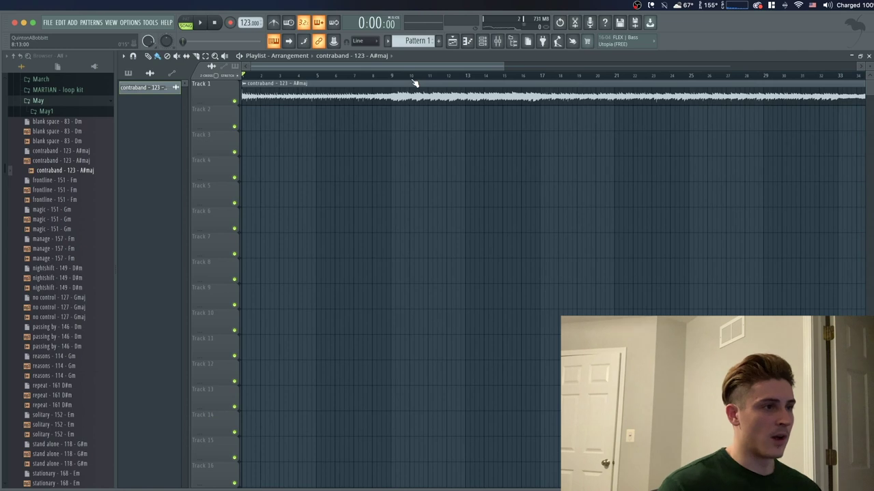
scroll(398, 84, "down", 1)
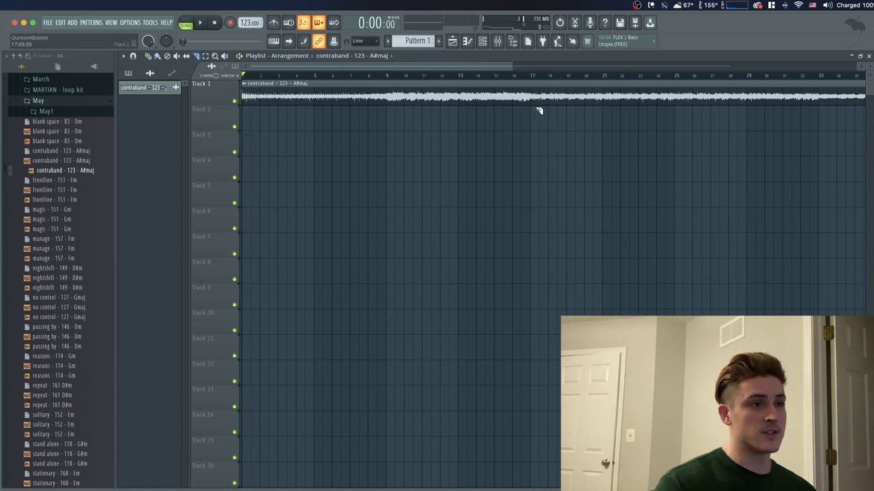
scroll(533, 80, "down", 1)
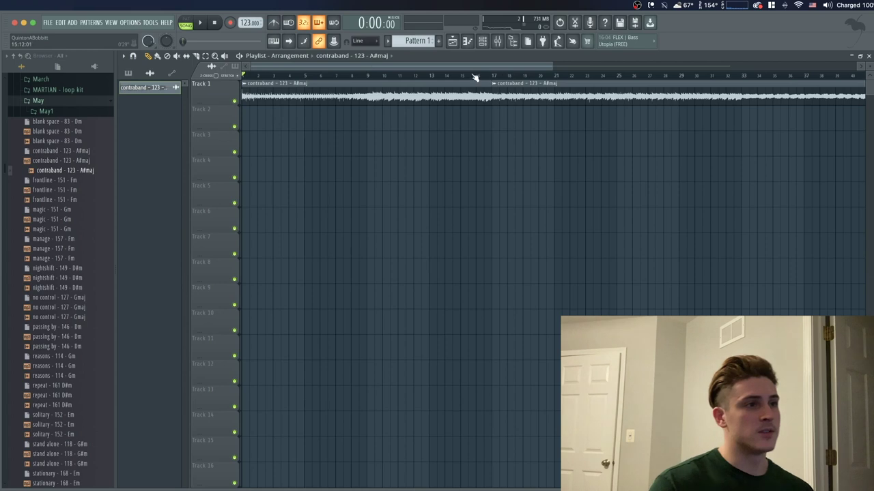
- Select the playlist range from bar 17 to bar 25 and lay Pattern 1 across it on Track 2
left_click_drag(492, 80, 618, 96)
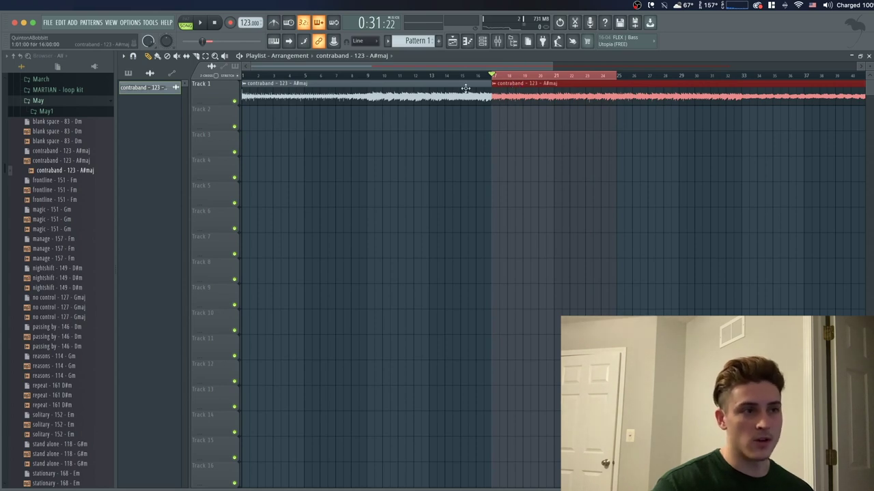
left_click(130, 73)
left_click_drag(140, 88, 613, 115)
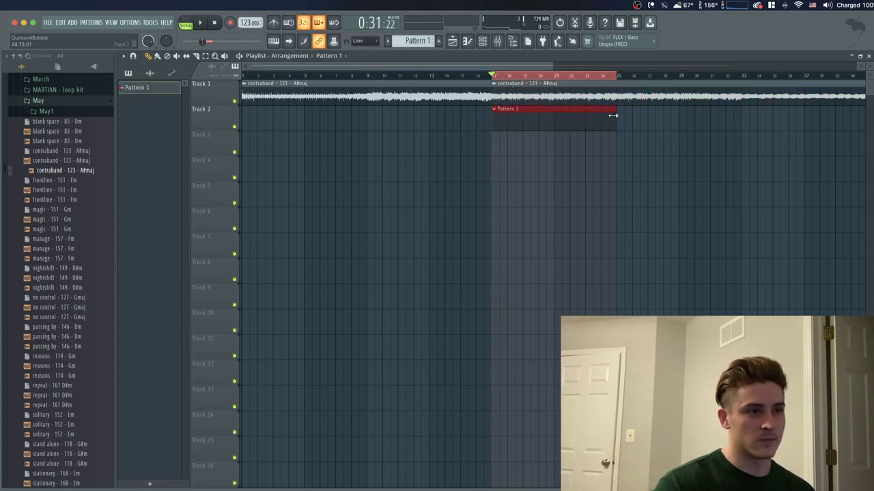
- Make the audio clip at bar 17 unique with its own mixer track, and route the first audio clip to Insert 1
left_click(494, 83)
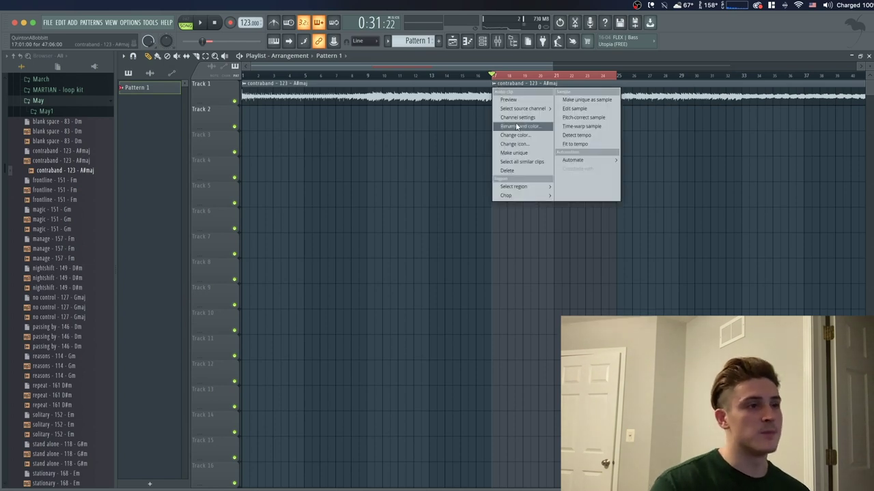
left_click(516, 152)
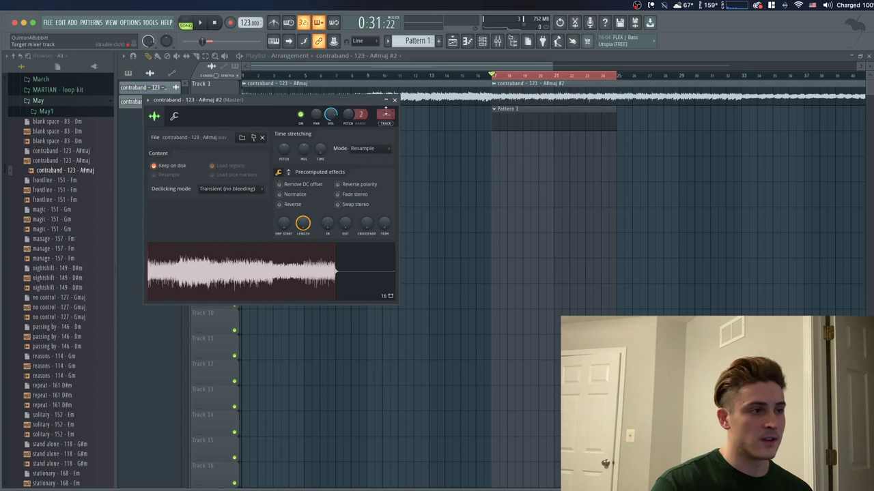
left_click_drag(385, 114, 386, 107)
left_click(394, 101)
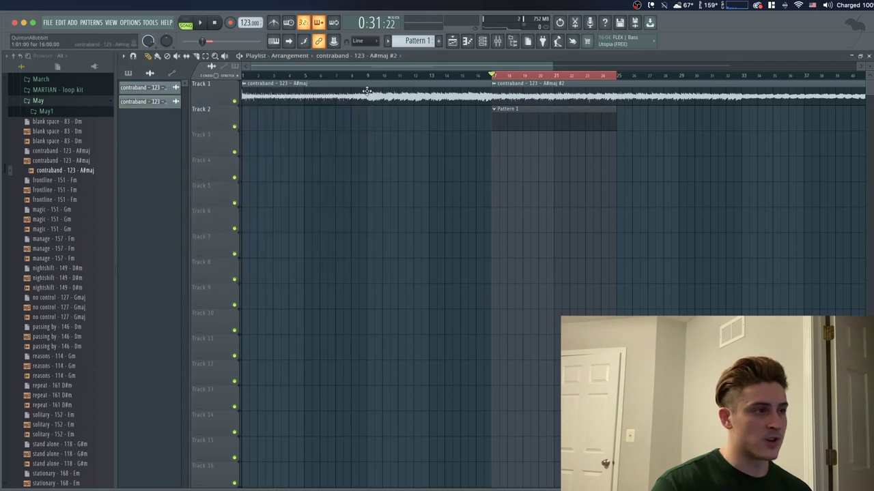
double_click(384, 95)
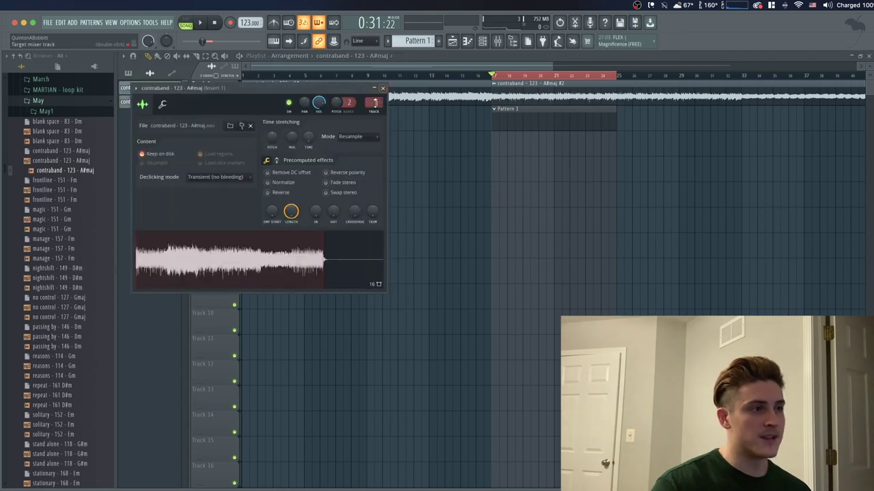
left_click(382, 88)
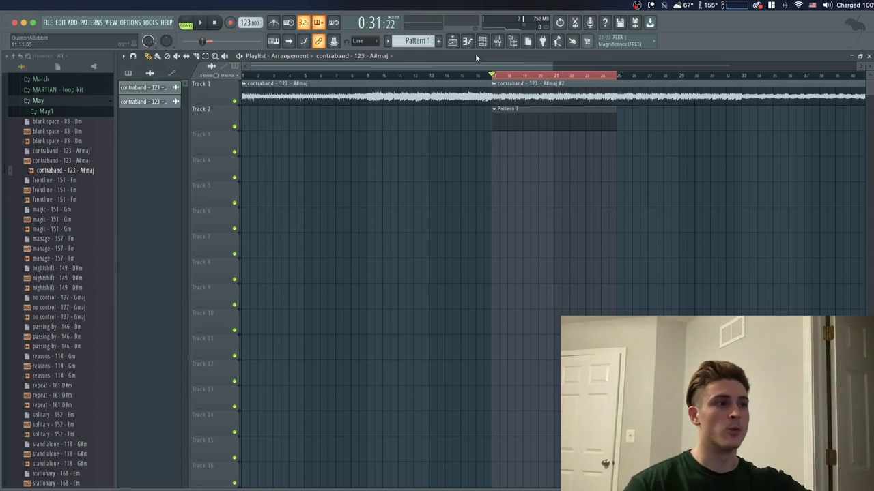
- Add FF Pro-Q 3 to the Melody Bus with a 12 dB/oct low cut at about 156 Hz
key("F9")
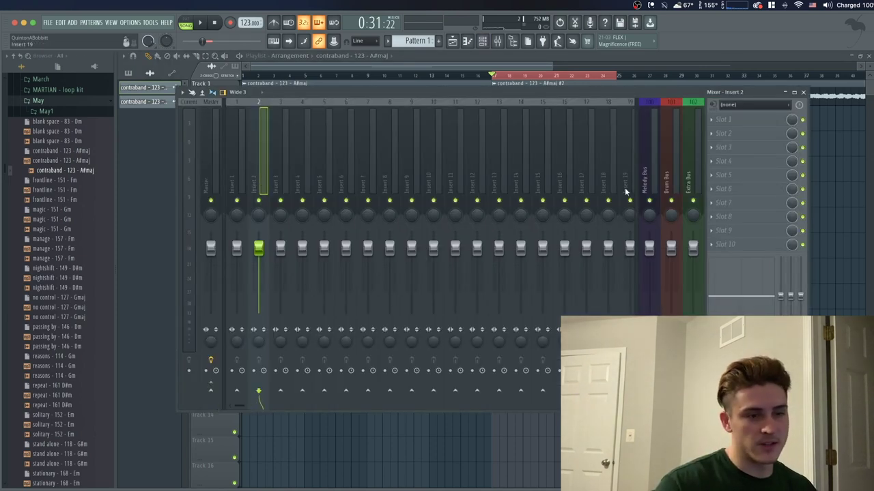
left_click(648, 171)
left_click(728, 122)
left_click_drag(26, 166, 42, 167)
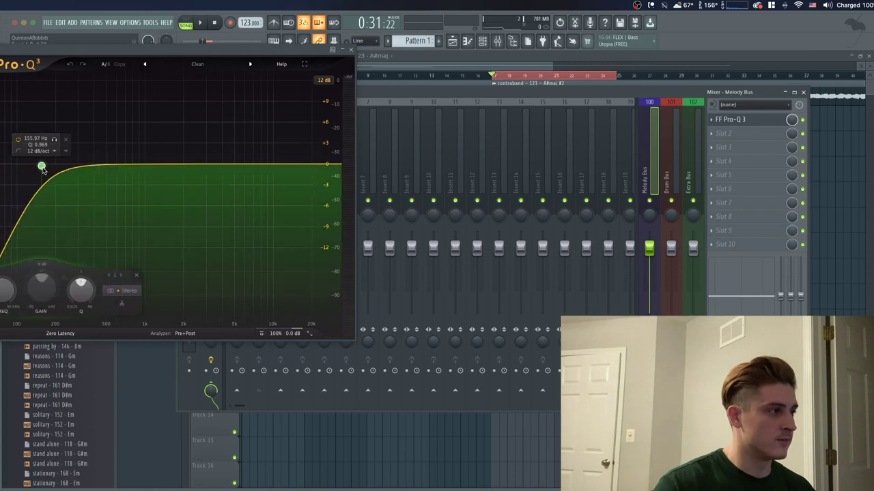
left_click(350, 50)
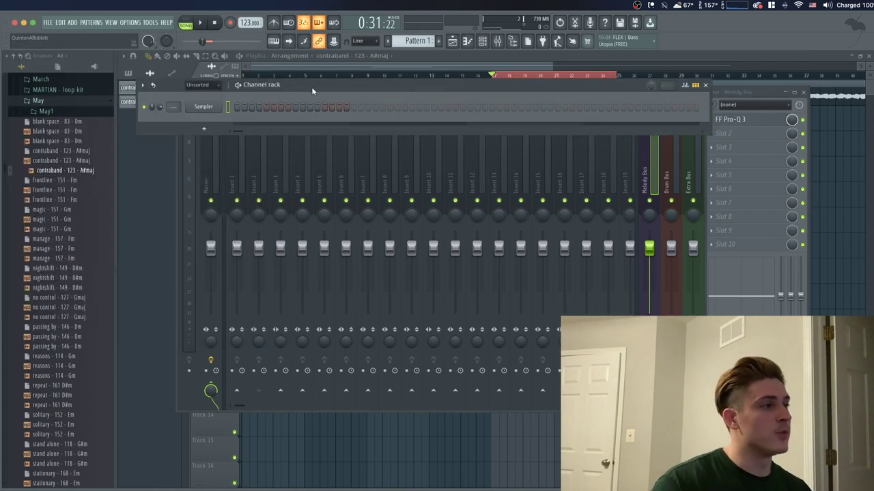
- Load Clap - Best [kyu] from the CLAPS folder of the !Kyu Go To - 2020 kit into the Sampler channel
left_click(36, 100)
scroll(24, 129, "up", 5)
scroll(20, 127, "up", 2)
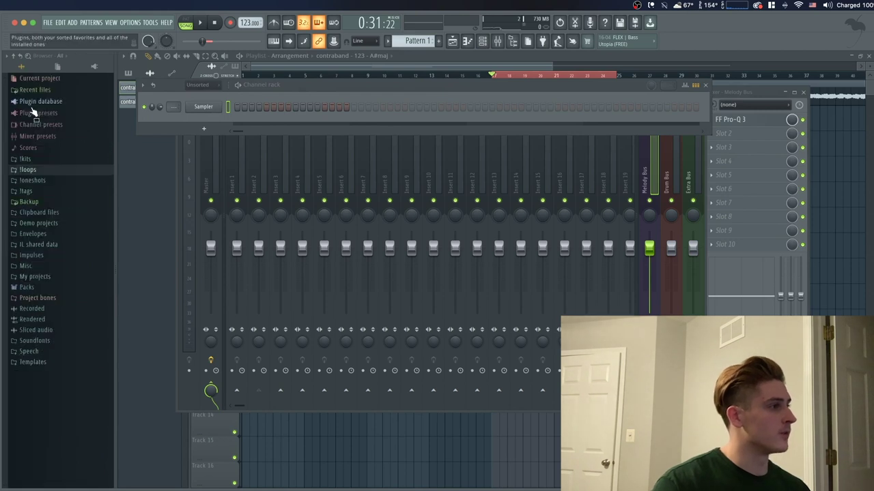
left_click(43, 159)
left_click(55, 234)
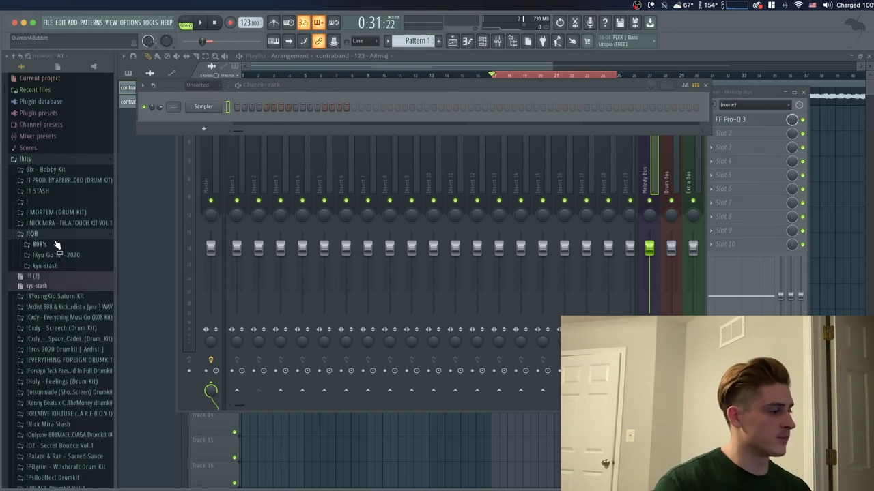
left_click(62, 255)
scroll(56, 325, "down", 3)
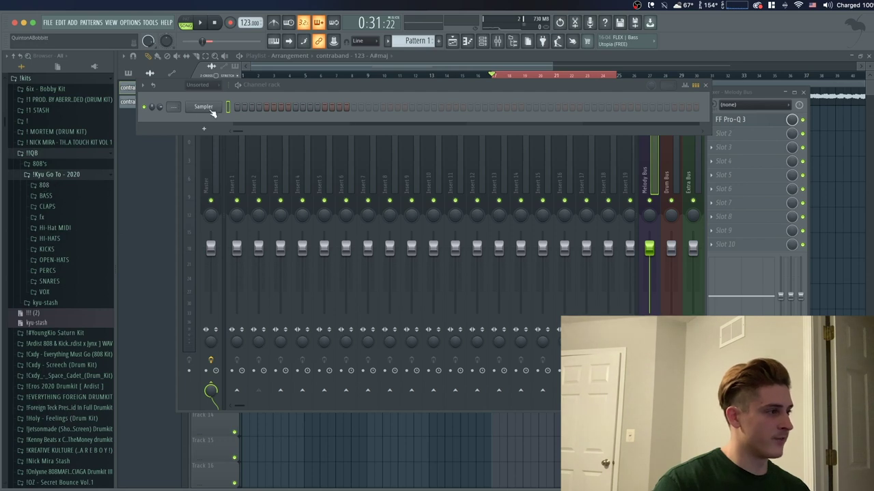
left_click(65, 207)
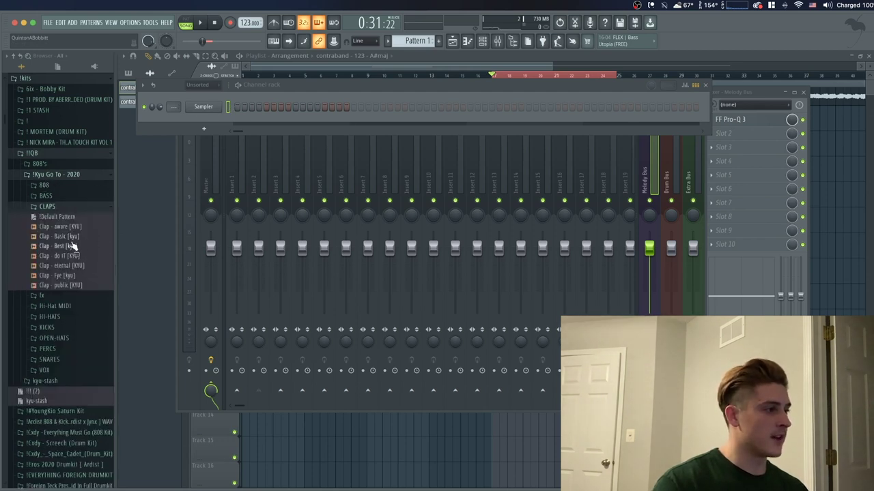
left_click(56, 256)
left_click(56, 246)
left_click_drag(56, 246, 199, 113)
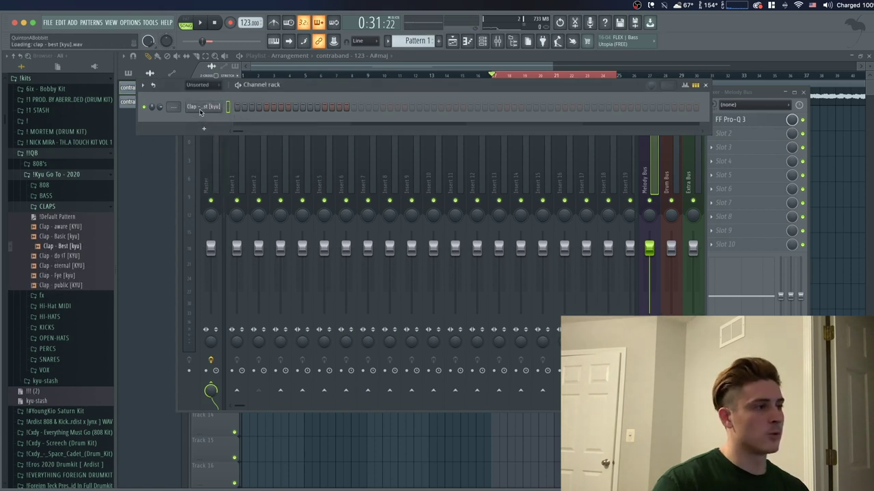
right_click(200, 108)
- Apply the CLAPS folder's !Default Pattern to the clap channel and show its notes in the piano roll with the channel rack
left_click(59, 209)
left_click(58, 209)
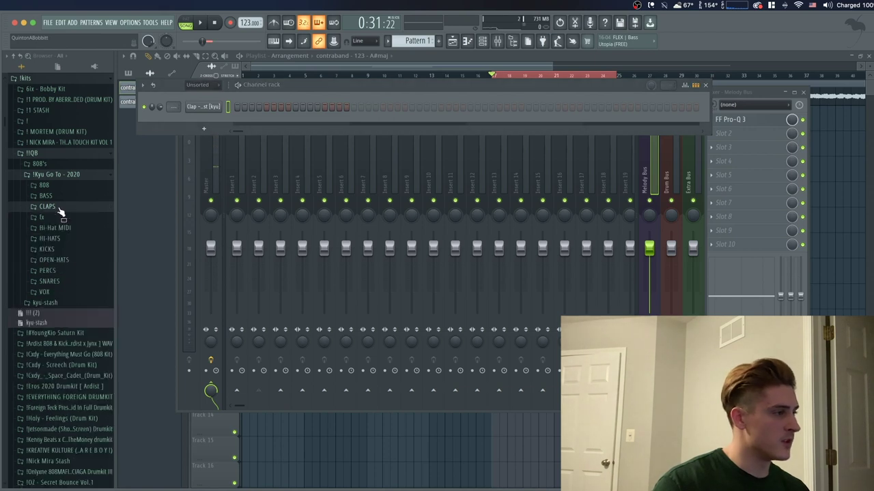
left_click(59, 208)
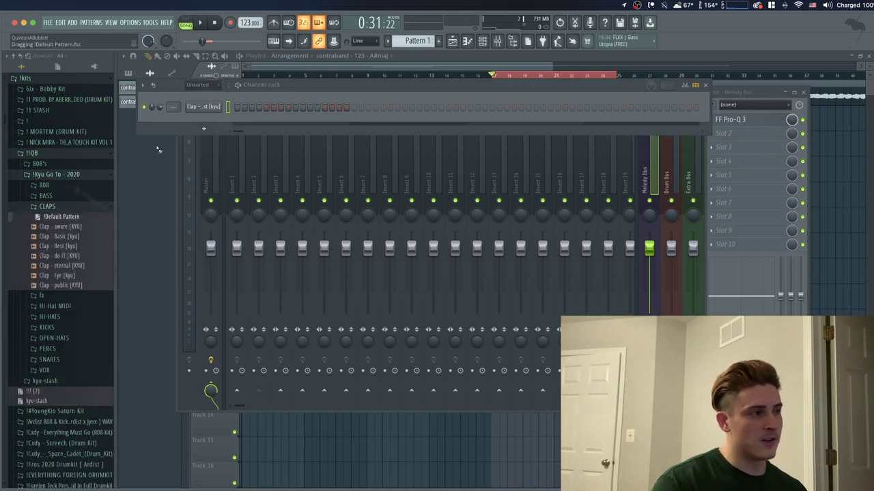
right_click(189, 104)
left_click(267, 107)
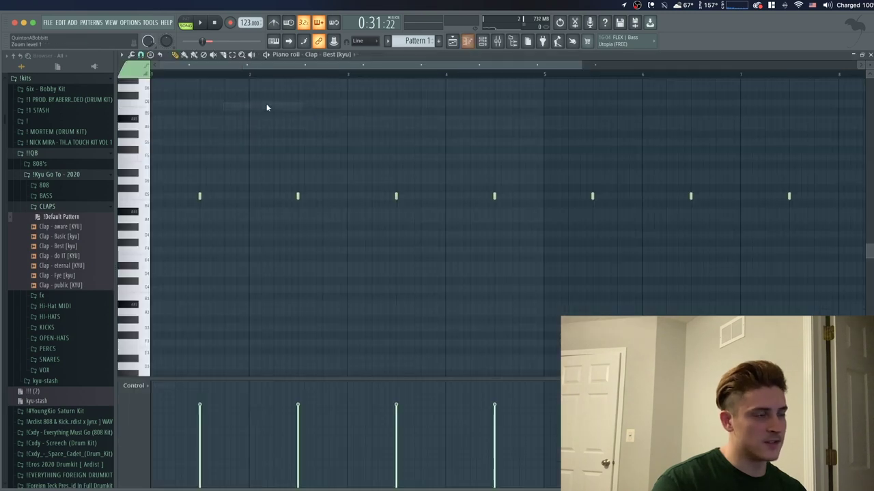
scroll(287, 73, "down", 3)
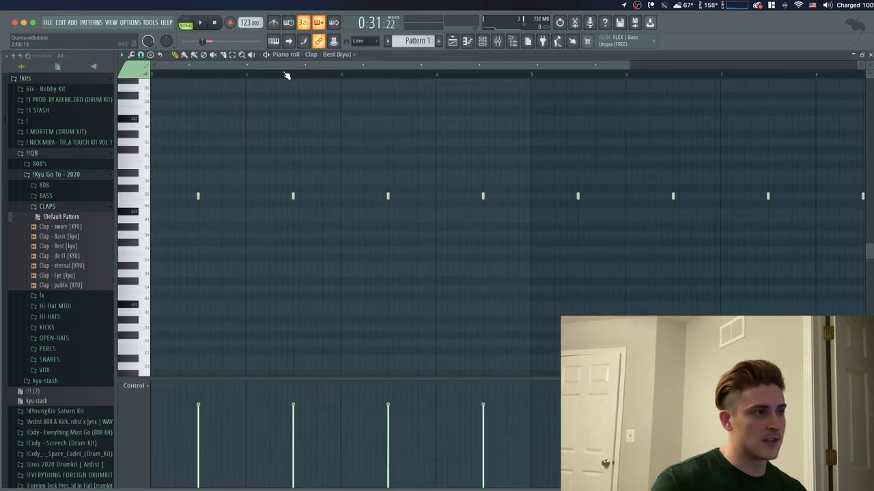
left_click(483, 42)
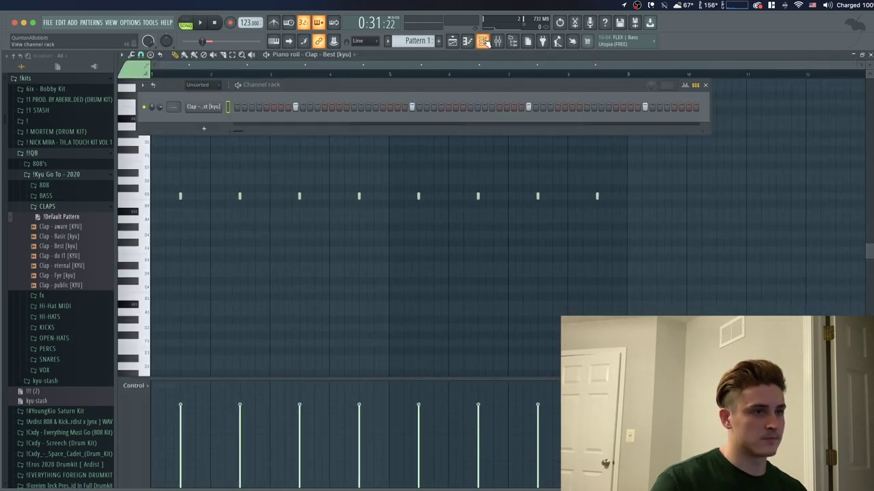
- Audition the kit's hi-hat samples one after another while the song plays
left_click(48, 206)
left_click(69, 238)
left_click(68, 259)
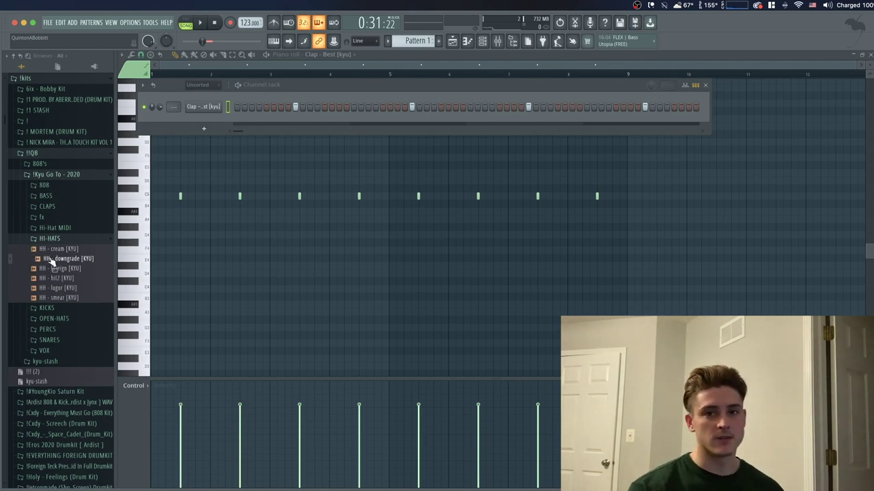
key("space")
key("Up")
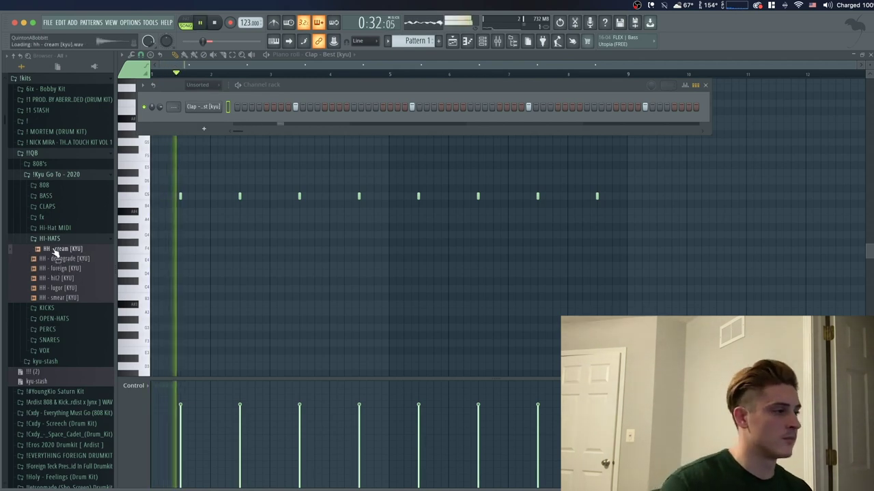
left_click(58, 260)
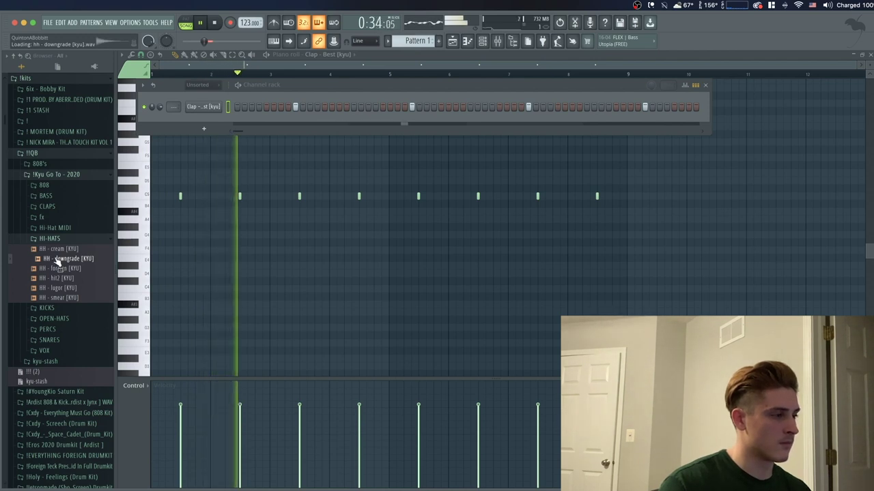
key("Down")
key("Down")
key("Down")
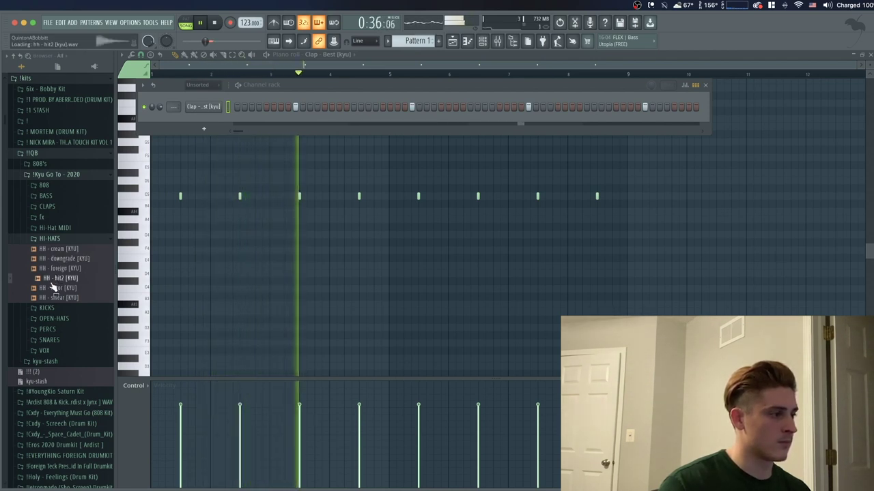
- Add HH - smear [KYU] as a new channel below the clap and inspect its sample settings
left_click(49, 301)
left_click_drag(49, 300, 197, 123)
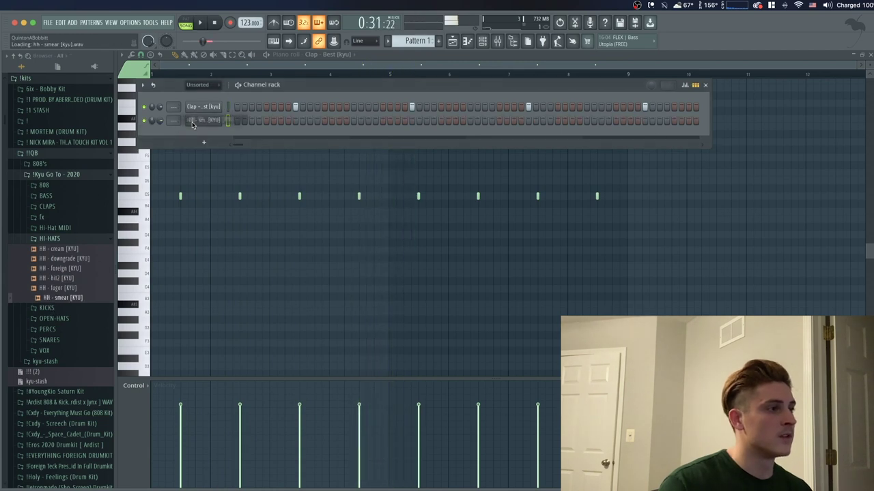
left_click(197, 121)
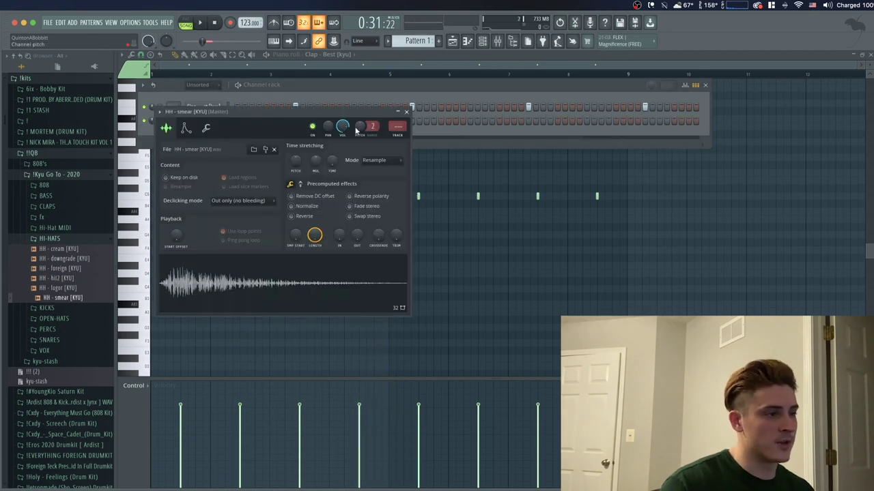
left_click(406, 111)
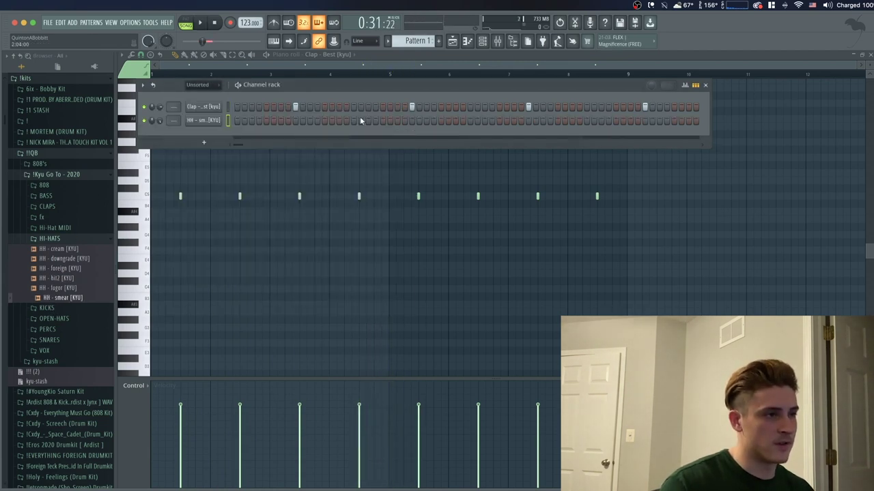
- Load the kyu - sizzle (hhmidi) pattern onto the HH - smear channel, then play it and review its notes
left_click(59, 239)
left_click(56, 228)
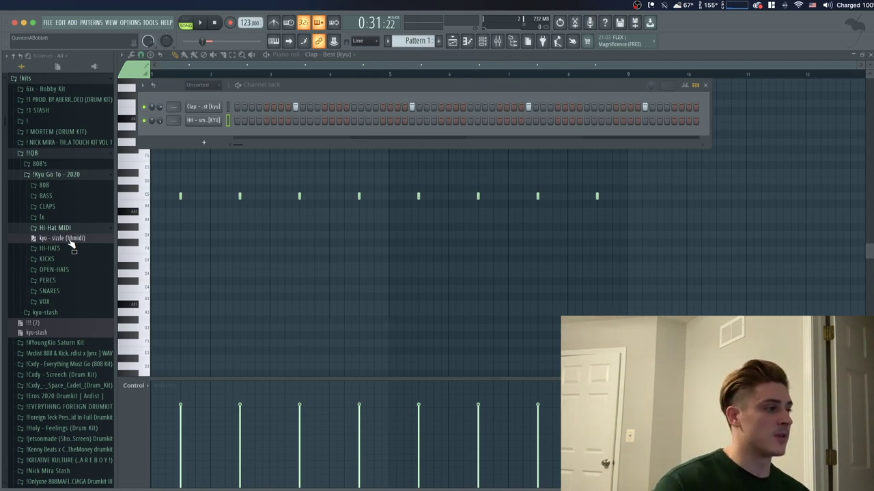
left_click_drag(133, 189, 174, 121)
key("space")
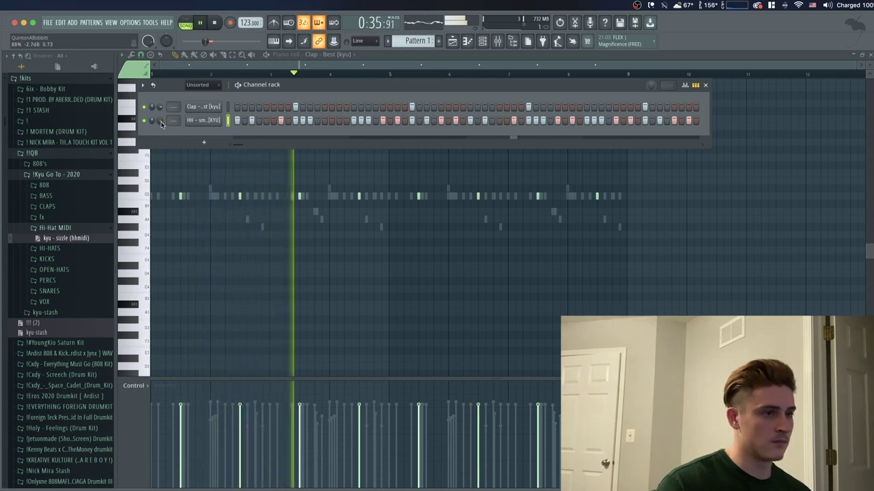
right_click(217, 119)
left_click(236, 122)
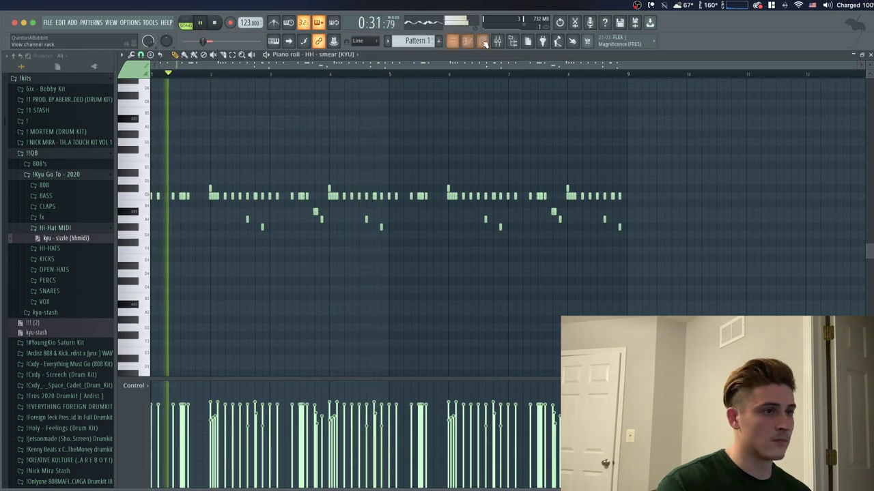
key("F6")
key("space")
- Replace the hi-hat channel's sample with HH - hit2 [KYU] from the HI-HATS folder
left_click(55, 229)
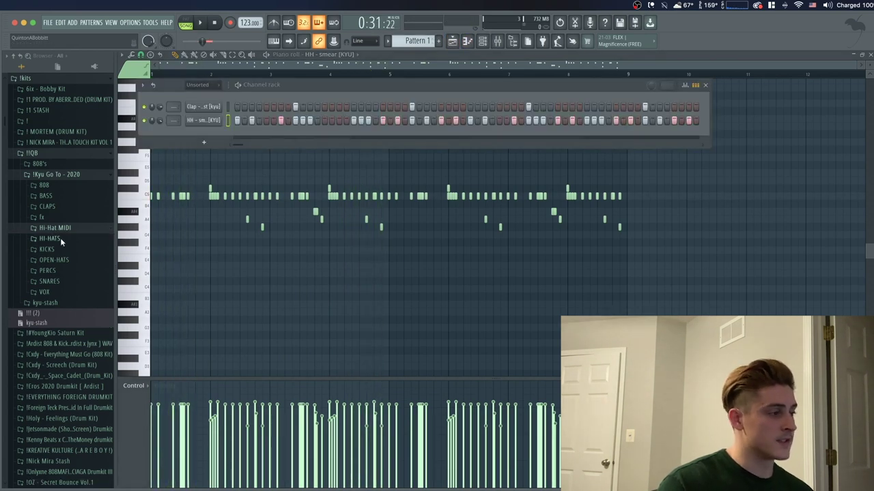
left_click(60, 238)
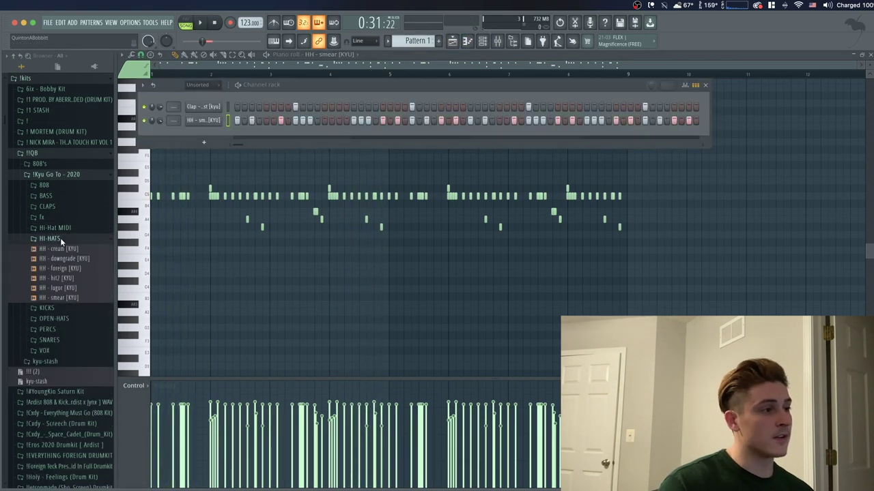
left_click(68, 280)
key("space")
left_click_drag(68, 286, 220, 123)
- Fade out the tail of the HH - hit2 sample and set the channel volume to about 82% during playback
left_click(213, 122)
key("space")
key("space")
left_click_drag(356, 238, 357, 242)
key("space")
key("space")
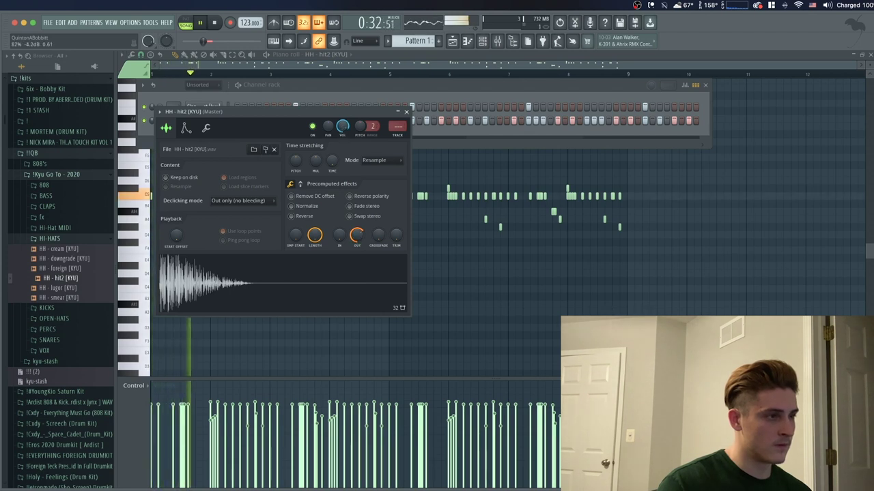
- Try a time-stretching pitch shift on the HH - hit2 sample, then reset it and close the channel settings
left_click_drag(294, 166, 295, 160)
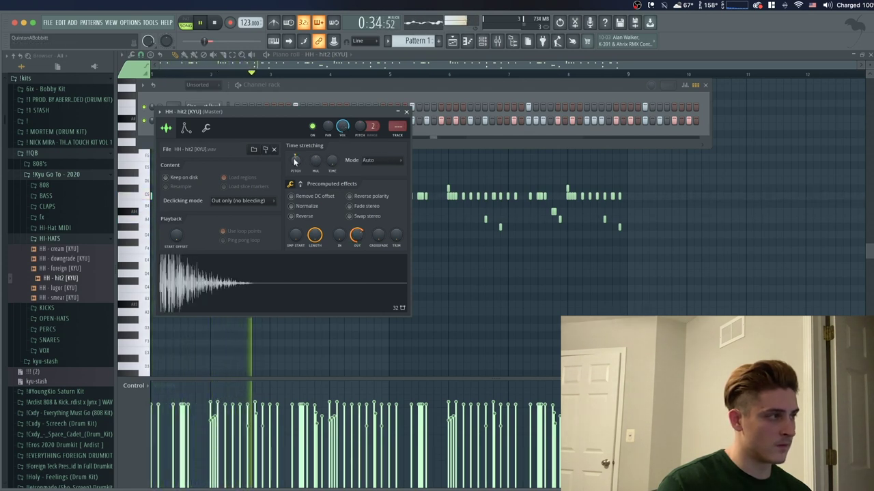
right_click(295, 161)
left_click(302, 167)
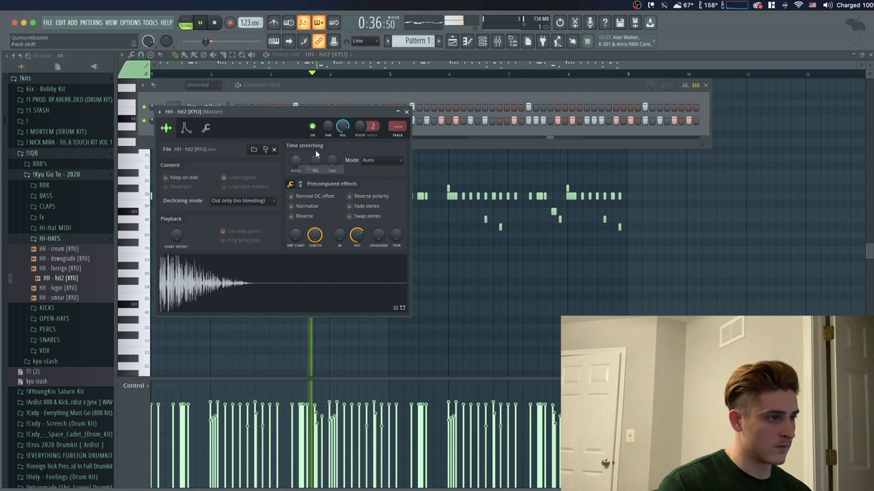
left_click(406, 112)
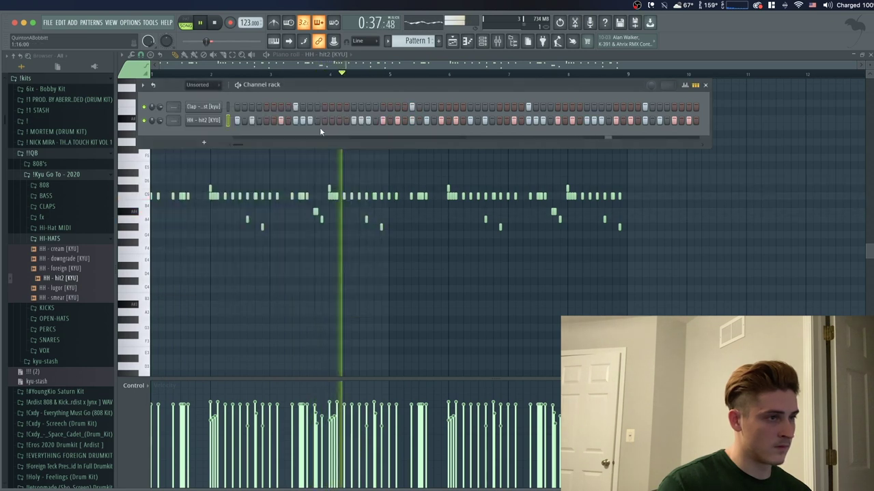
- Add RL - Blink Open Hat from the OPEN-HATS folder as a new channel and fade out its tail
left_click(65, 240)
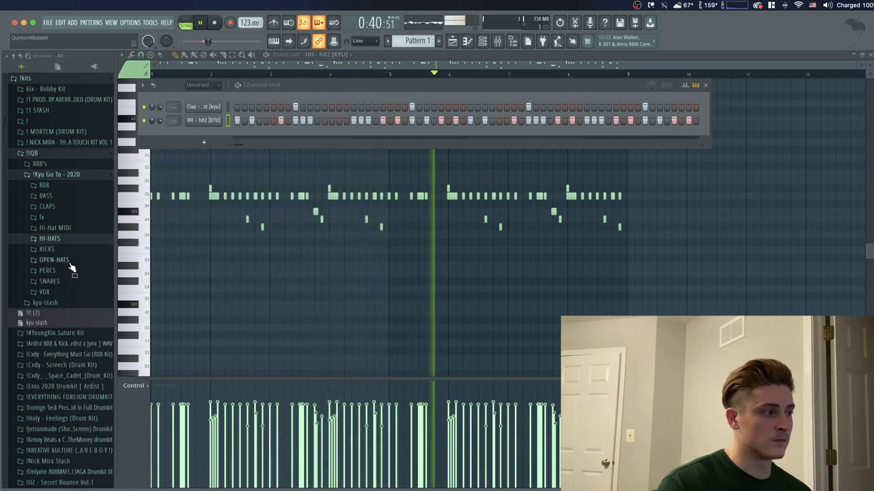
key("space")
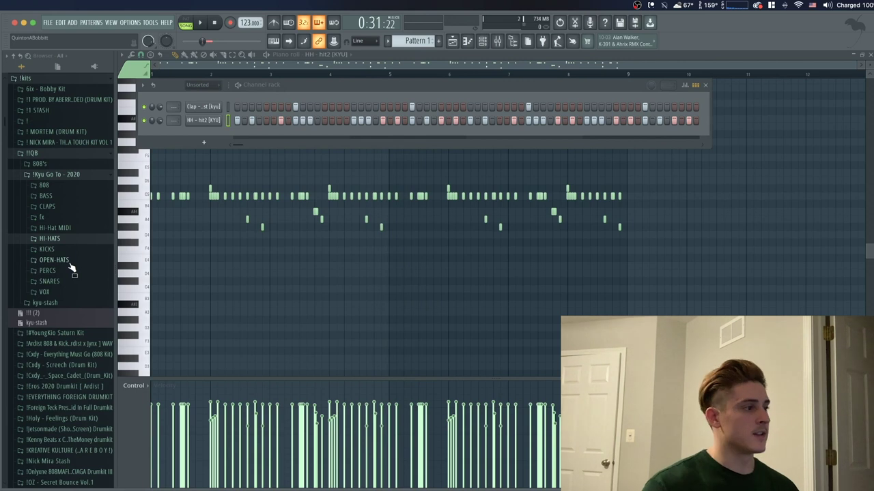
left_click(69, 262)
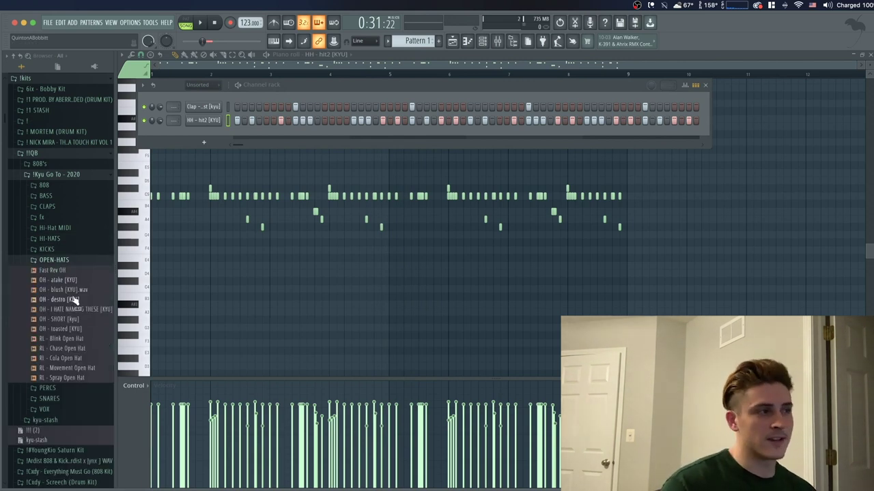
left_click(61, 339)
left_click(61, 348)
left_click(62, 331)
left_click(61, 349)
left_click_drag(62, 339, 173, 146)
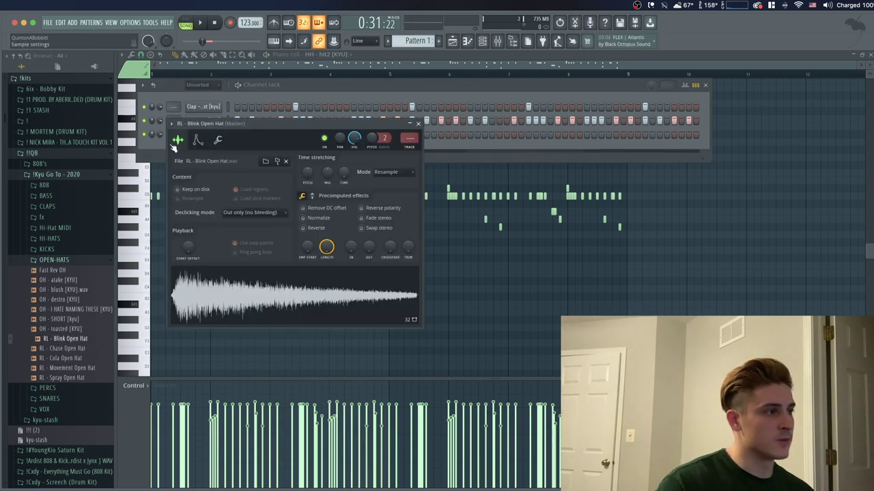
left_click_drag(367, 250, 367, 220)
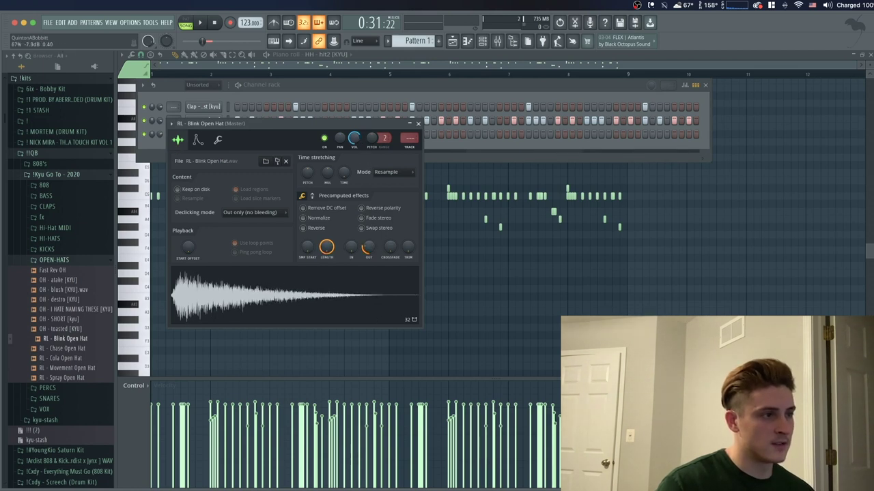
left_click(418, 123)
- Place open hat hits at the start of bars 1 and 3 and set the channel volume to about 50% during playback
left_click(236, 134)
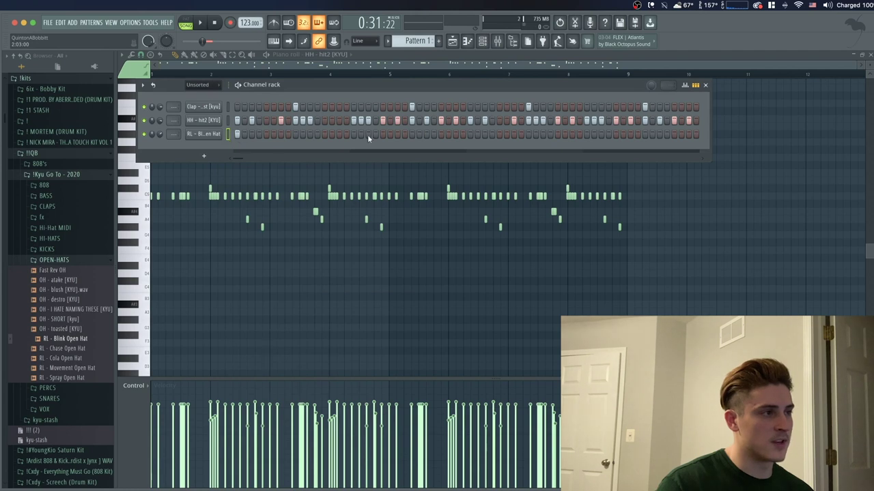
left_click(470, 134)
key("space")
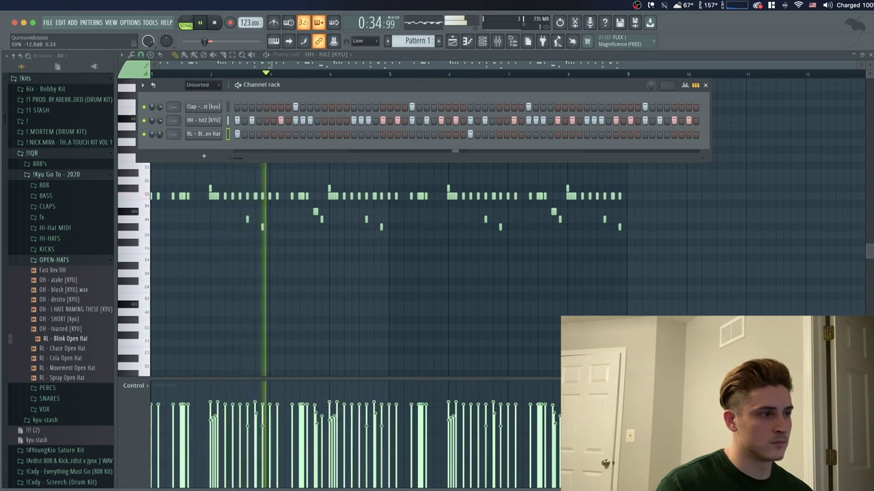
key("space")
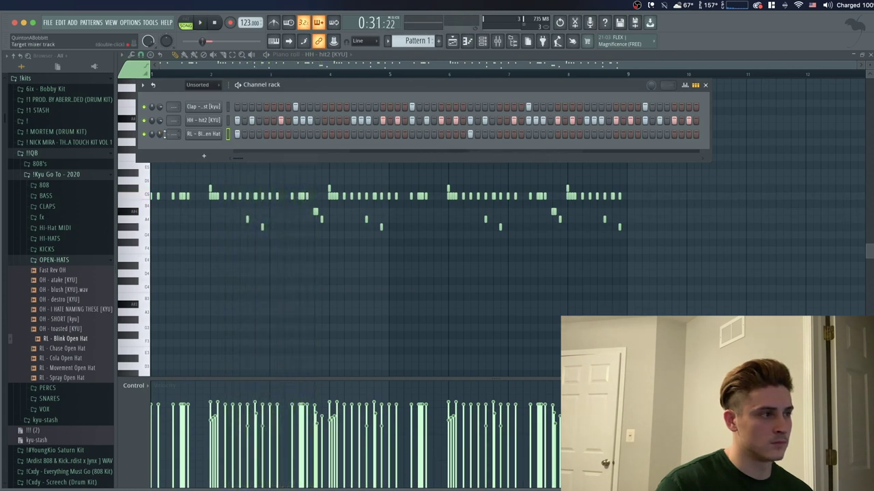
- Duplicate the RL - Blink Open Hat hits from bars 1–4 into bars 5–8 in the piano roll
right_click(222, 134)
left_click(239, 135)
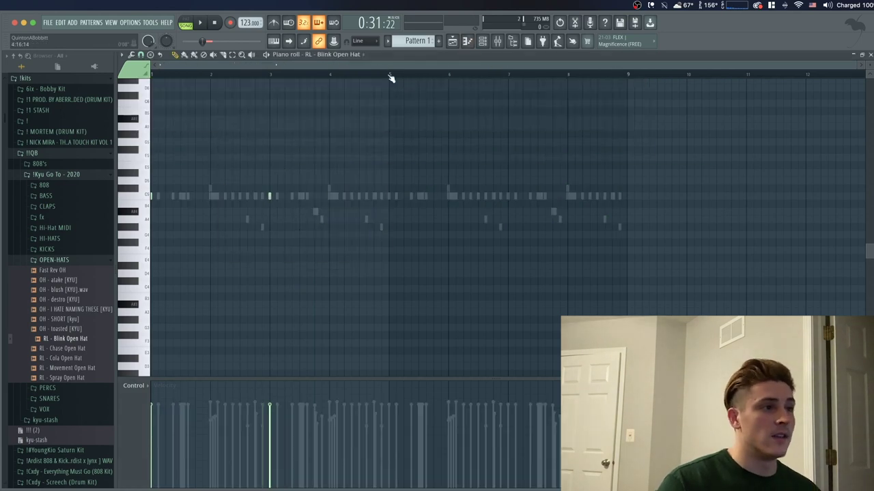
left_click_drag(389, 78, 59, 62)
key("ctrl+b")
left_click_drag(211, 73, 152, 74)
left_click(171, 74)
left_click(542, 41)
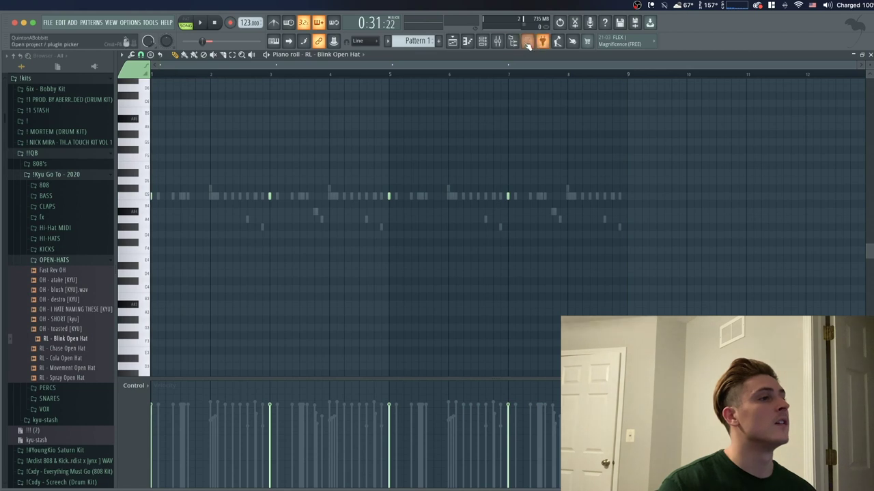
left_click(530, 41)
- Lower the RL - Blink Open Hat channel volume to about 36% during playback
key("space")
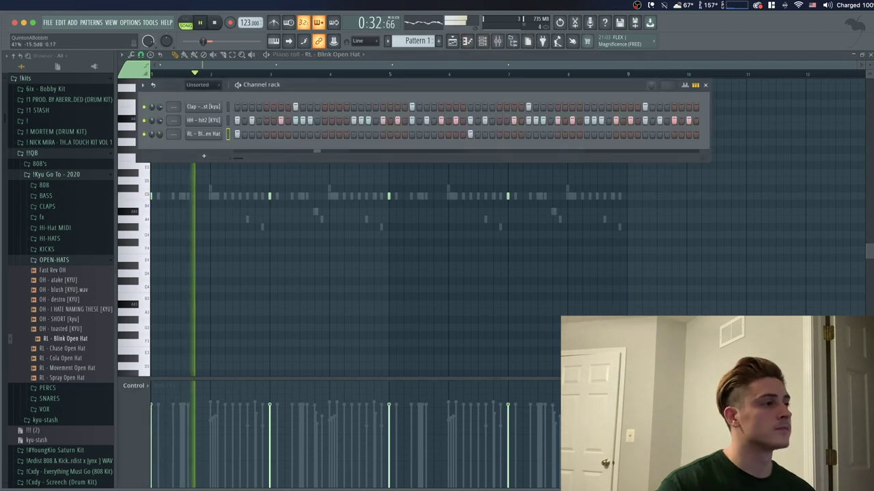
key("space")
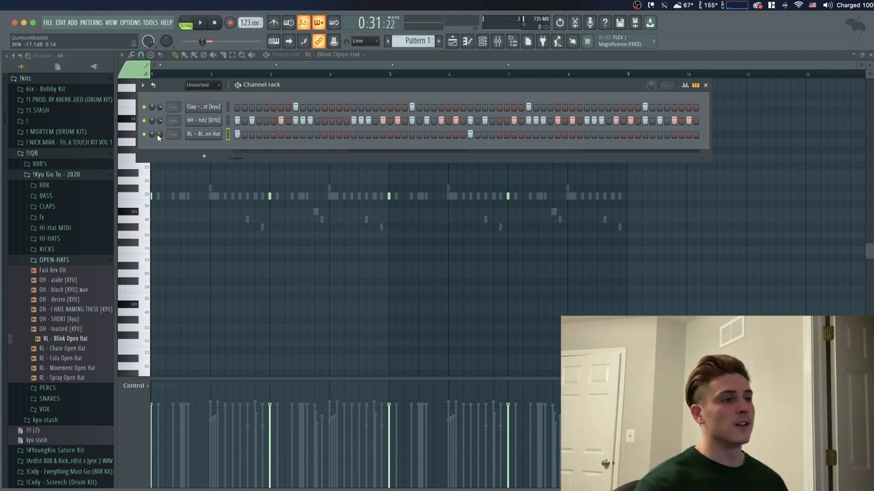
left_click_drag(367, 86, 383, 92)
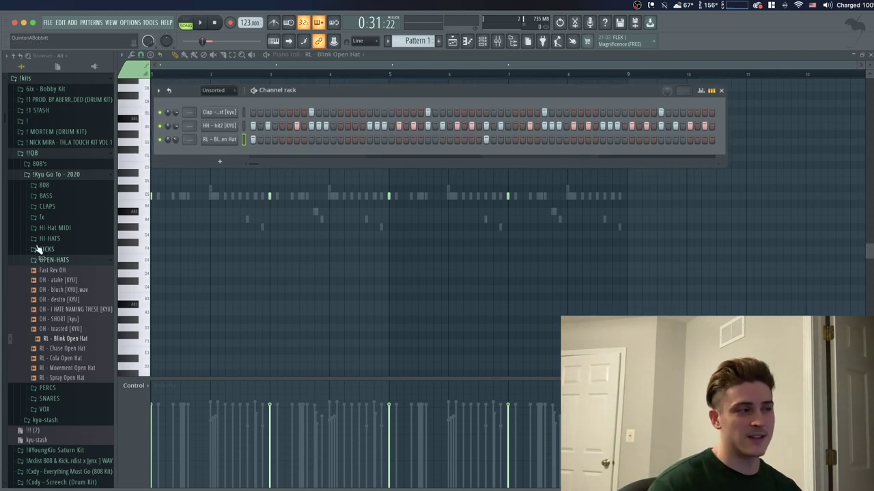
- Add Snare - Faith [KYU] from the SNARES folder as a new channel
left_click(60, 261)
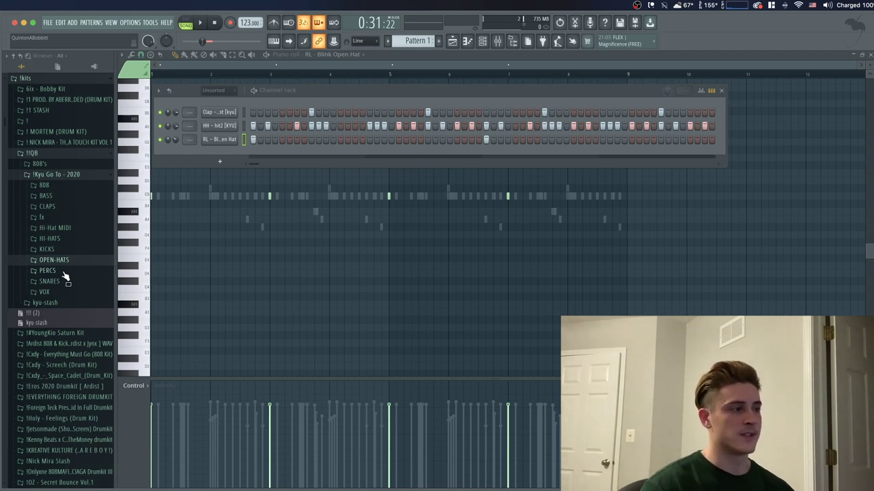
left_click(68, 282)
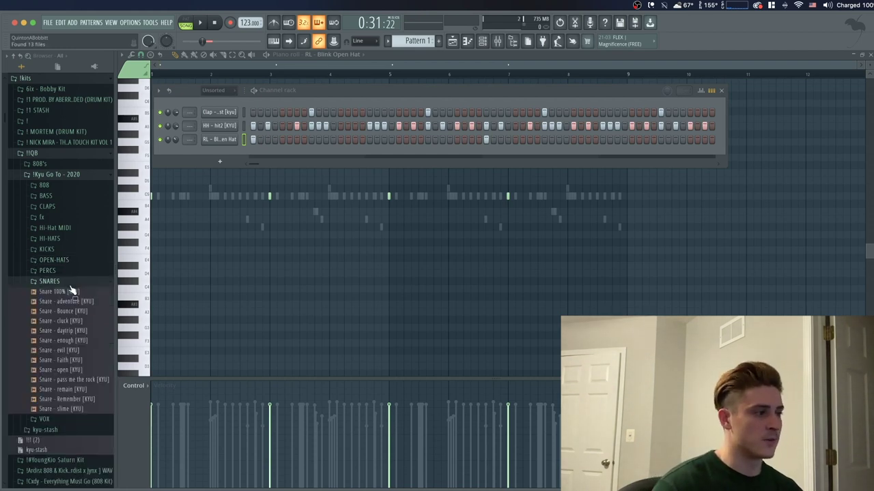
left_click(71, 340)
left_click_drag(64, 360, 221, 167)
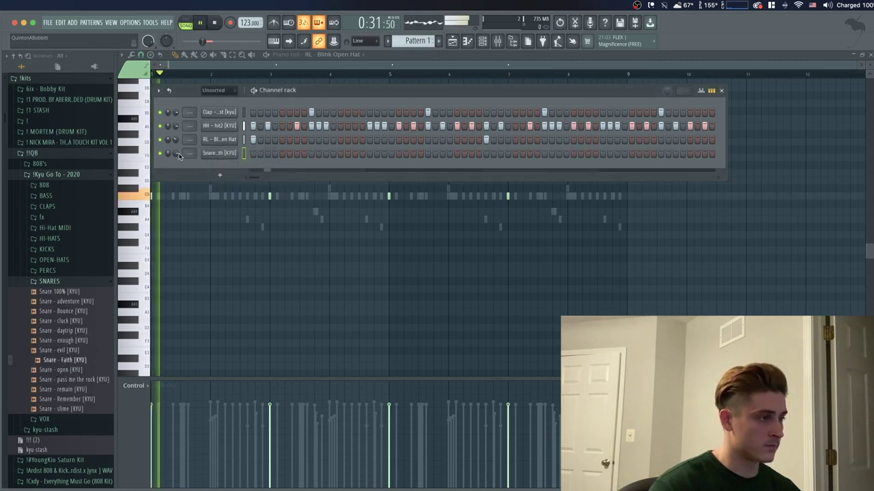
- Audition other snares in the folder and add Snare - open [KYU] as a new channel
left_click_drag(56, 408, 52, 413)
left_click(55, 399)
left_click(59, 389)
left_click(63, 381)
left_click_drag(60, 369, 221, 169)
- Place Snare - open hits on steps 3 and 35 and Snare - Faith hits on steps 15, 47 and 51
left_click(267, 167)
key("space")
left_click(356, 153)
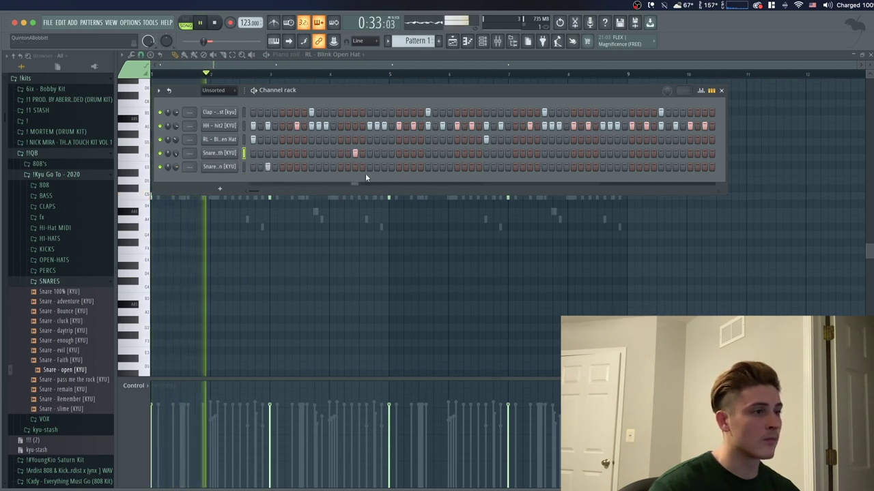
left_click(500, 166)
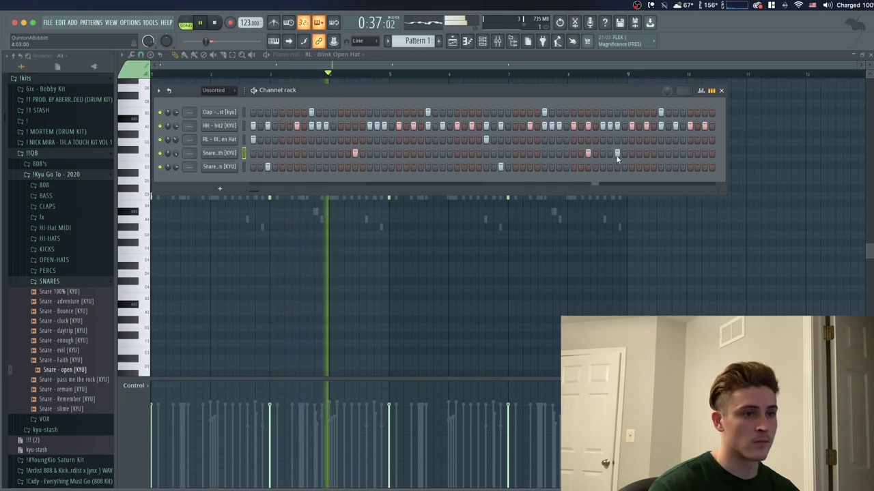
- Duplicate the Snare - Faith hits from bars 1–4 into bars 5–8 in the piano roll
right_click(235, 152)
left_click(255, 161)
right_click(235, 153)
left_click(257, 152)
key("space")
left_click_drag(390, 77, 82, 89)
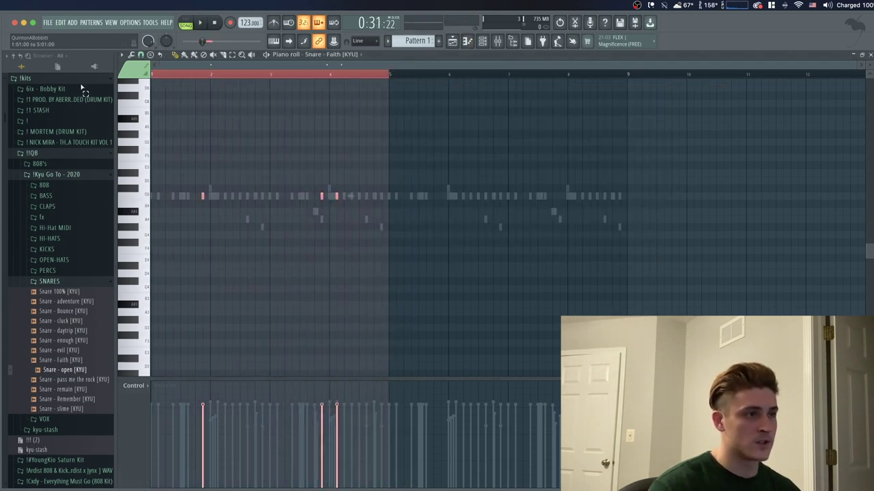
key("space")
key("space")
key("ctrl+b")
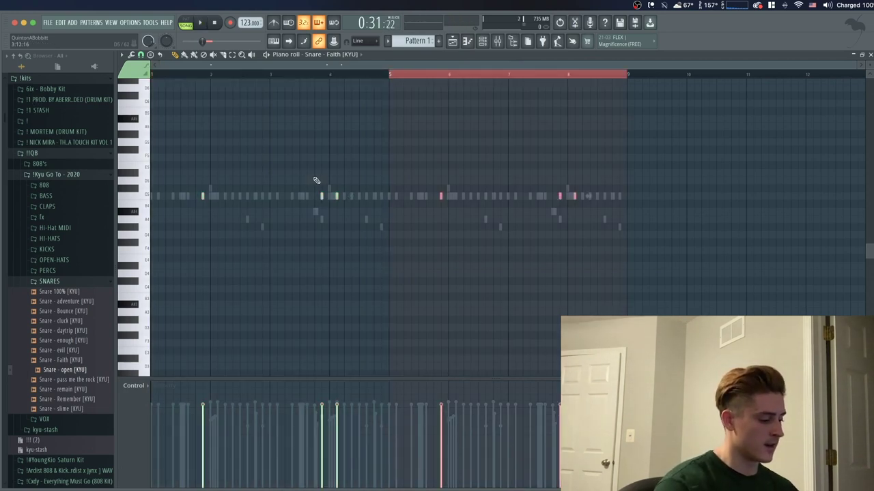
- Duplicate the Snare - open hits from bars 1–4 into bars 5–8 and return to the channel rack
key("Down")
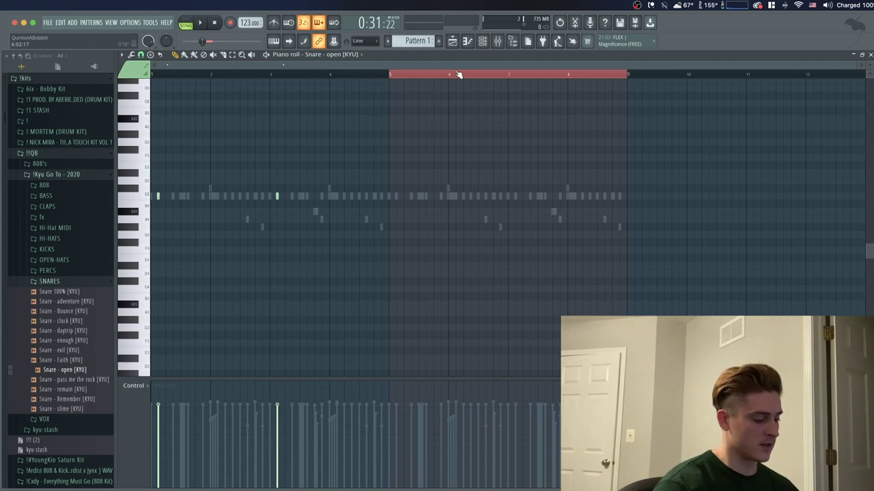
key("ctrl+Left")
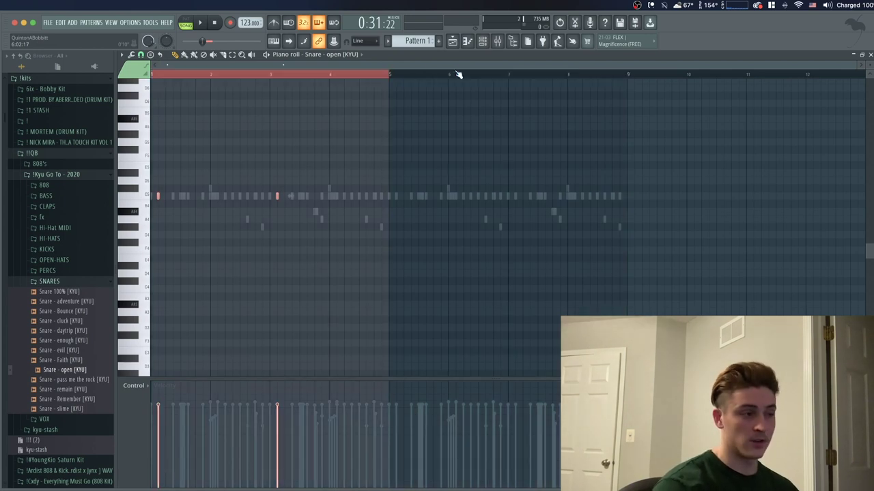
key("ctrl+Right")
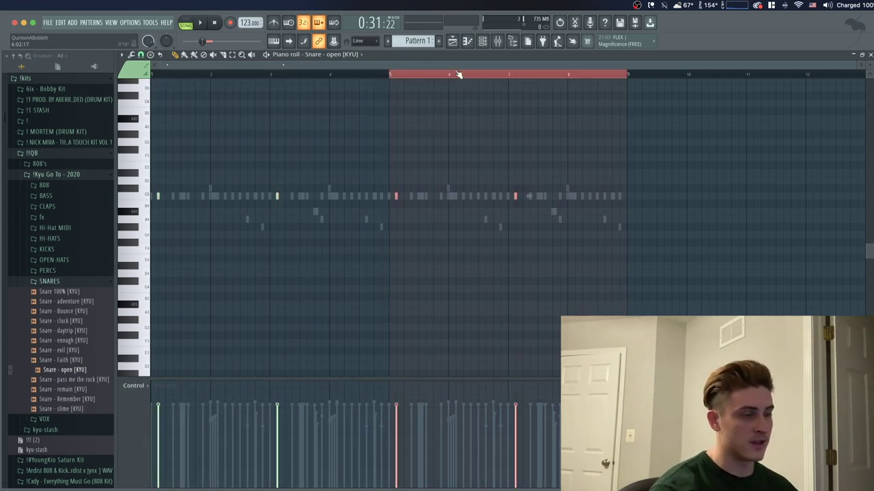
left_click(489, 41)
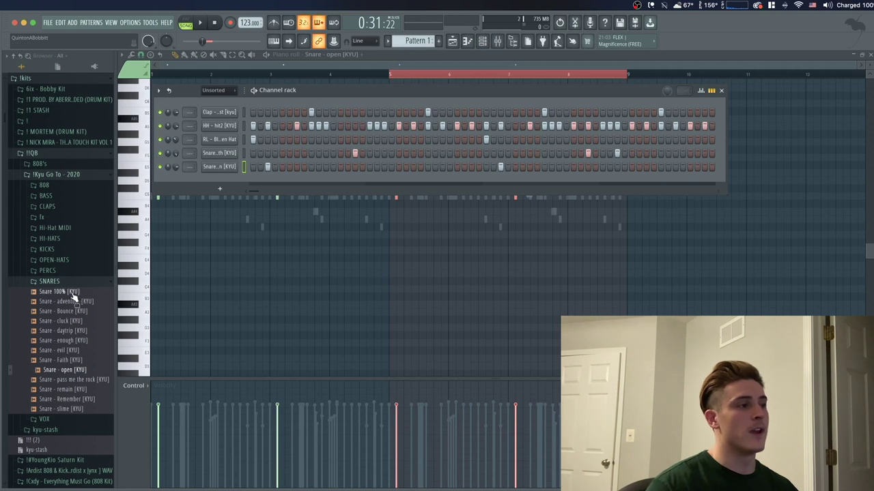
- Add the uzi sample from the 808 folder as a channel above the clap and enable Cut itself
left_click(49, 281)
left_click(43, 185)
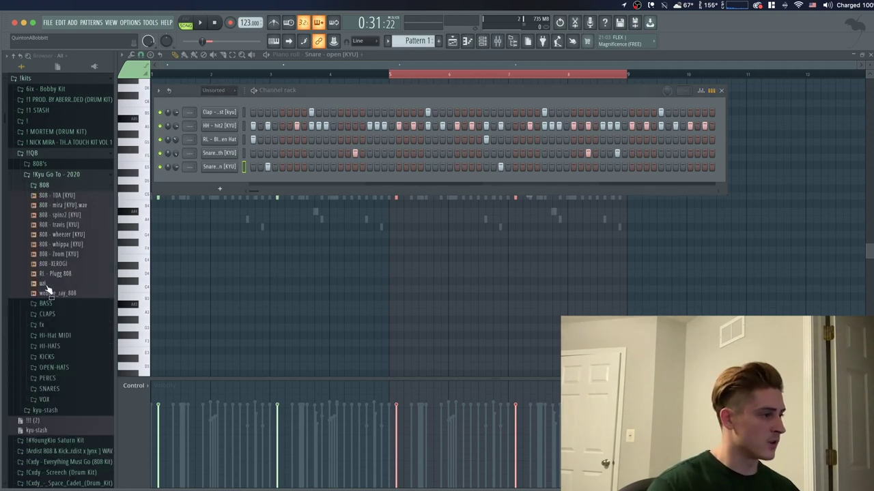
left_click_drag(46, 290, 229, 120)
right_click(229, 112)
left_click(275, 171)
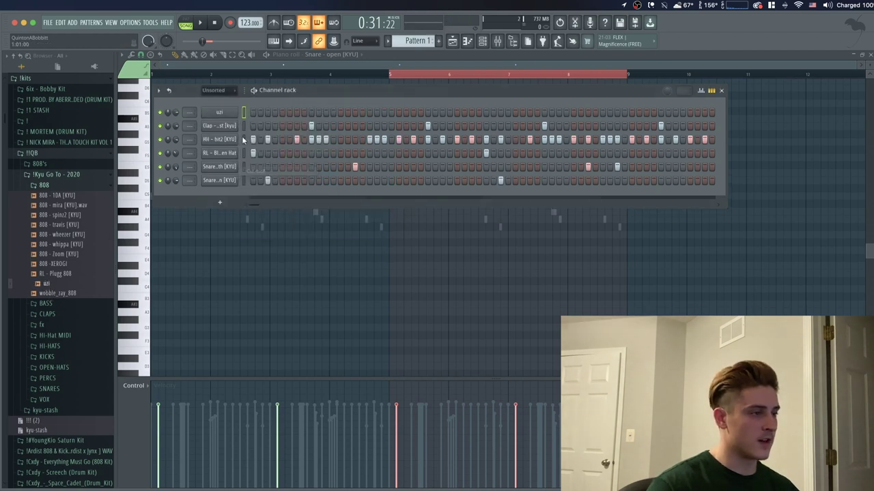
- Open the piano roll for the uzi 808 and place an A#5 note at the start of bar 1
right_click(227, 114)
left_click(228, 113)
right_click(227, 114)
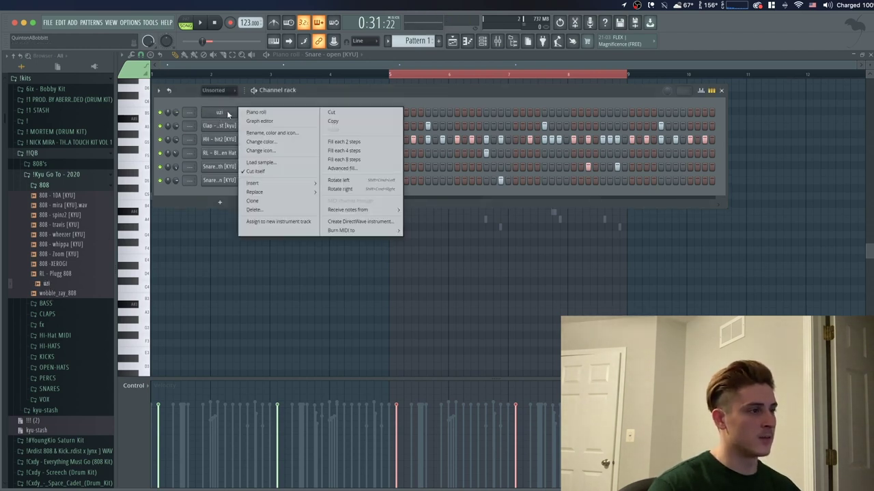
left_click(249, 113)
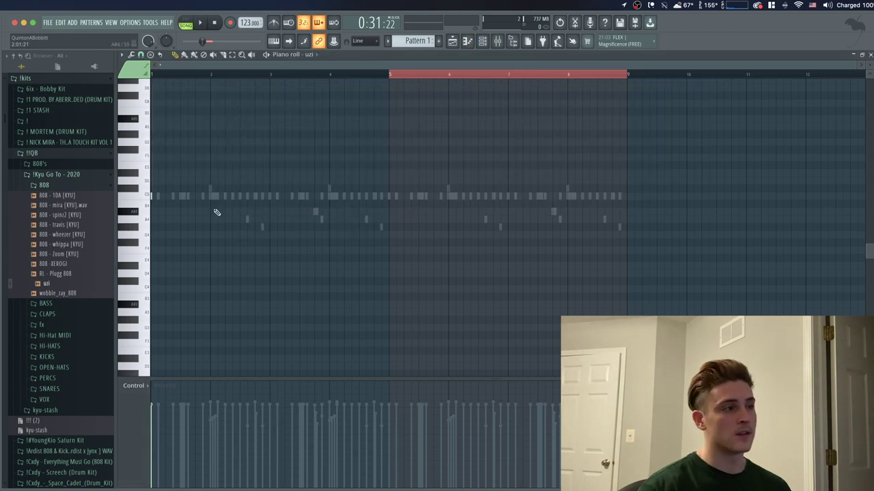
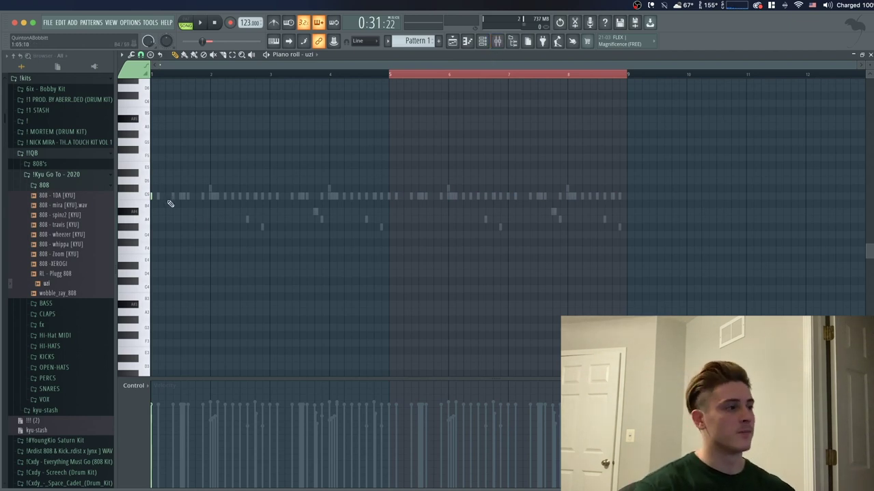
left_click(154, 118)
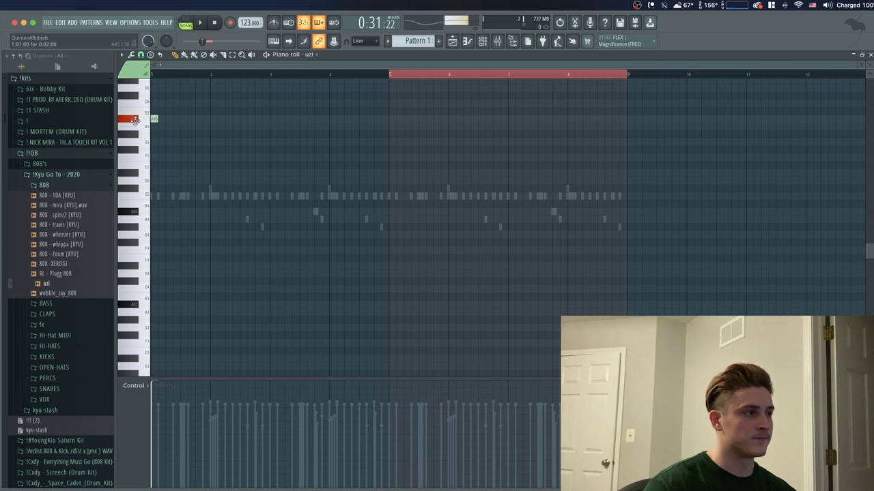
key("super+z")
key("space")
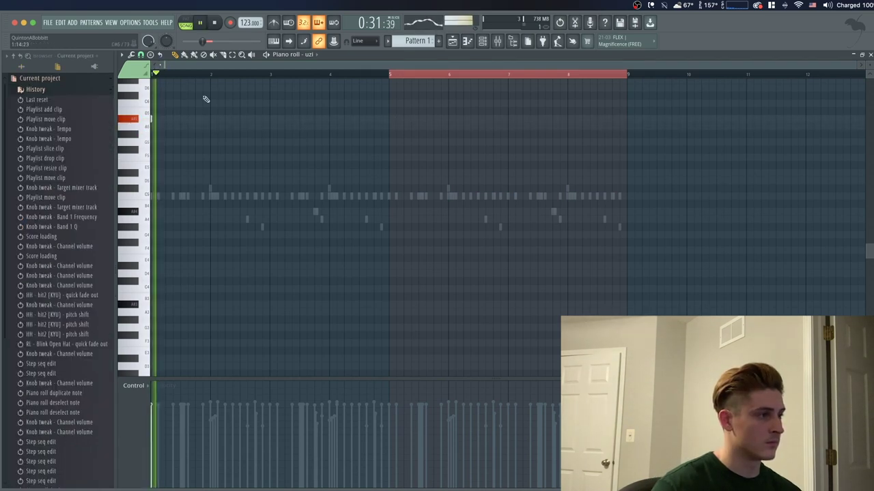
- Add a second A#5 note to the uzi 808 and position it on beat 4 of bar 1
scroll(198, 77, "up", 2)
left_click(197, 119)
key("space")
left_click(140, 55)
left_click(148, 125)
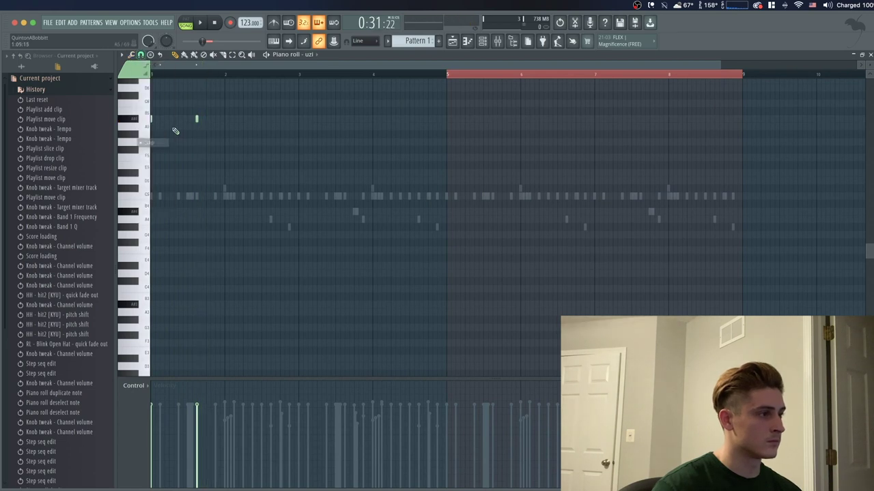
left_click_drag(200, 118, 206, 118)
left_click(172, 76)
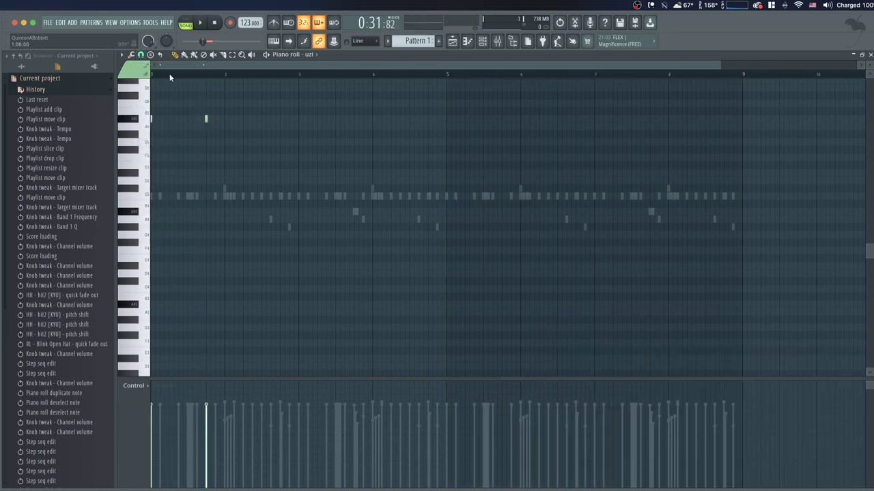
- Add G5 notes to the uzi 808 at the start and near the end of bar 3 and at two points in bar 4
key("space")
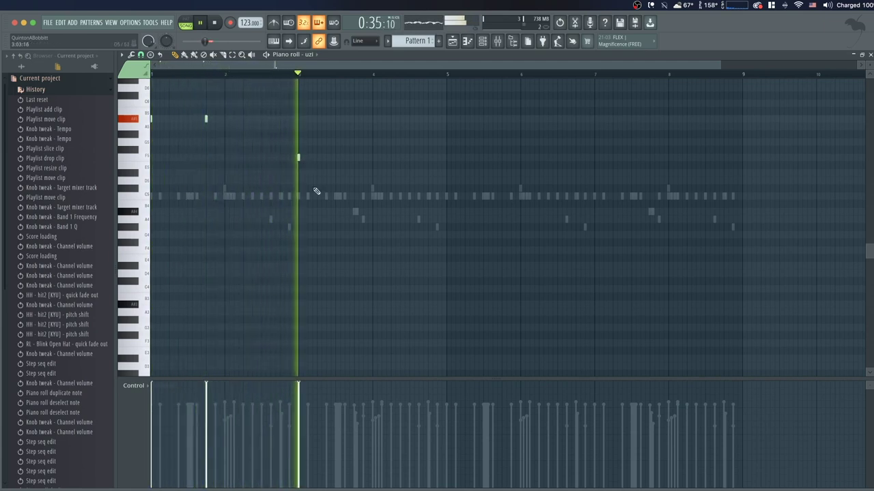
key("space")
key("space")
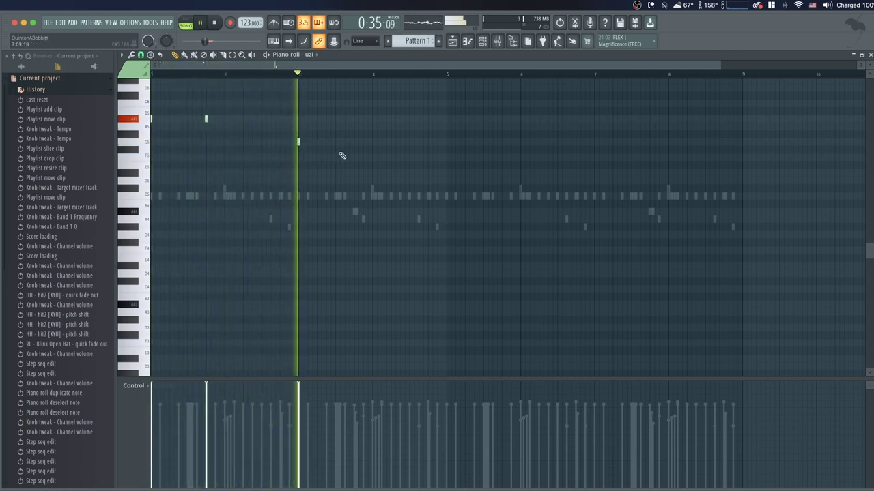
left_click(363, 142)
key("t")
key("t")
key("space")
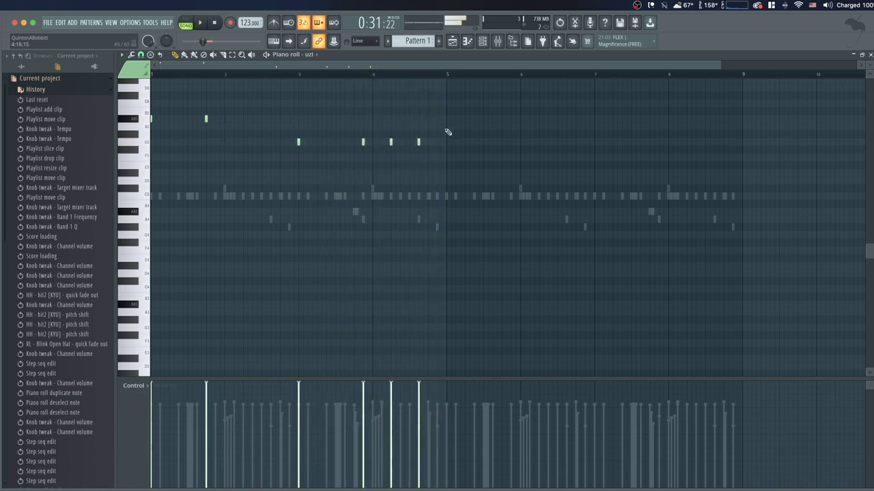
- Duplicate the uzi 808 notes from bars 1–4 into bars 5–8
left_click_drag(451, 76, 98, 88)
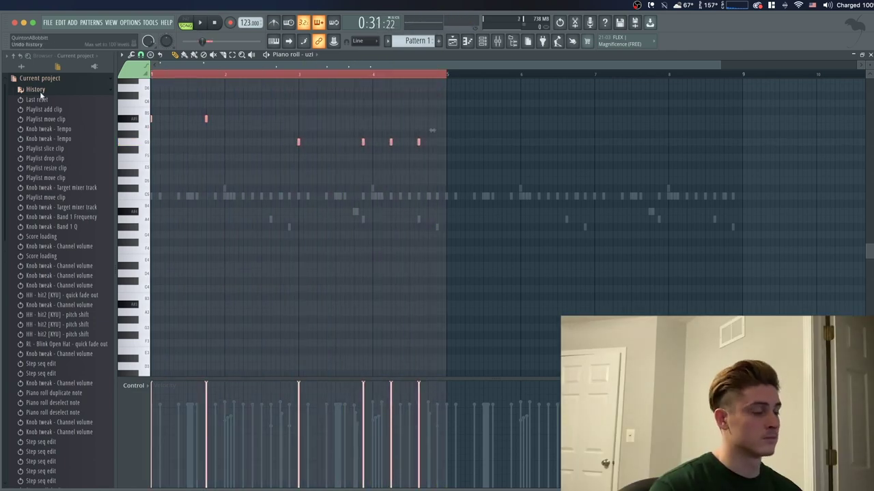
key("super+s")
left_click(591, 316)
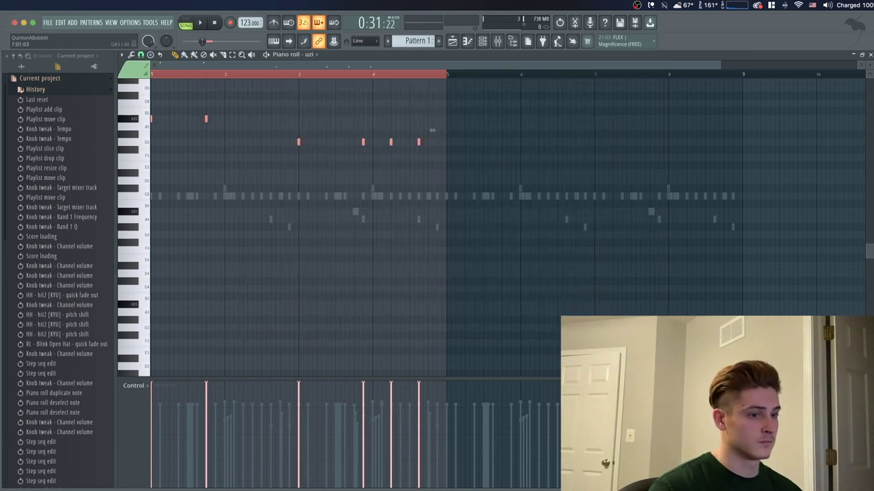
key("super+b")
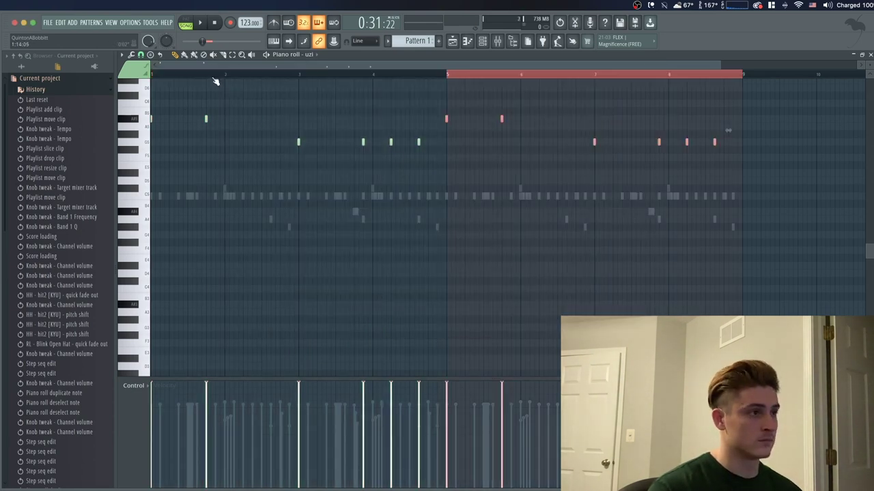
- Deselect the uzi 808 notes, extend them with quick legato and start playback
key("super+d")
key("super+l")
key("super+space")
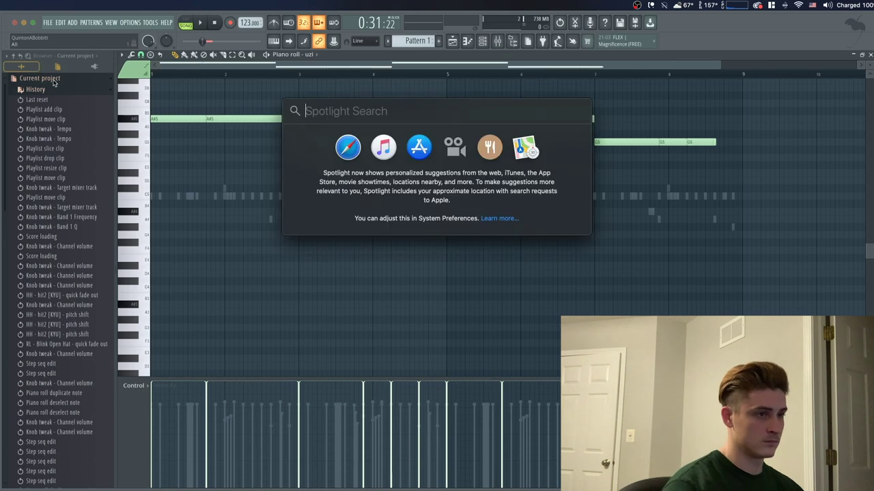
key("Escape")
key("space")
- Add two more G5 notes to the uzi 808 late in bar 8 and extend the last one to the bar's end
left_click(632, 74)
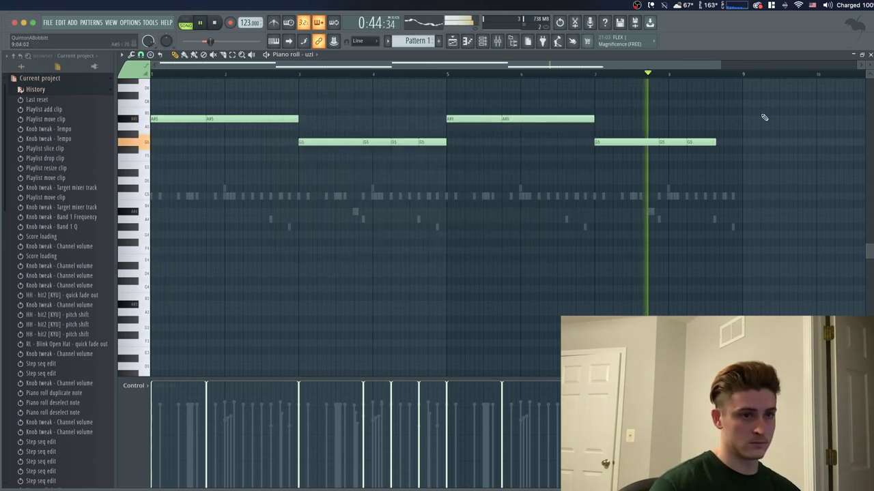
left_click(732, 143)
right_click(733, 143)
key("space")
key("space")
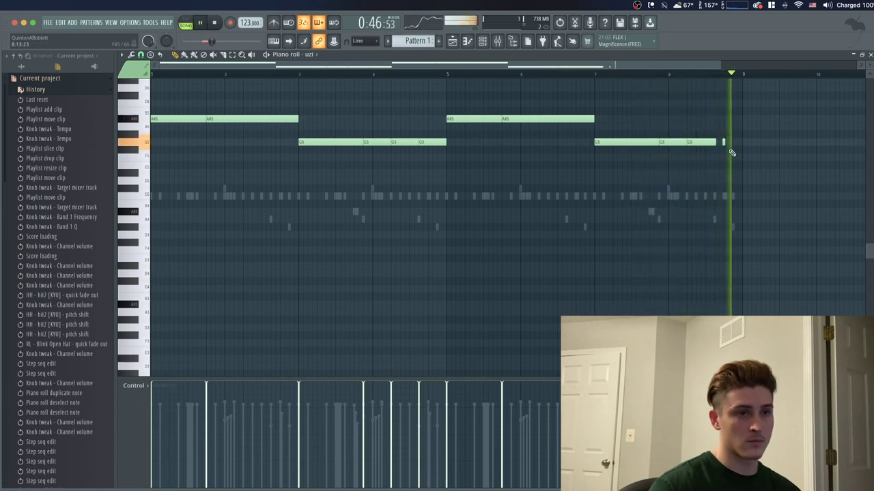
key("space")
left_click(723, 143)
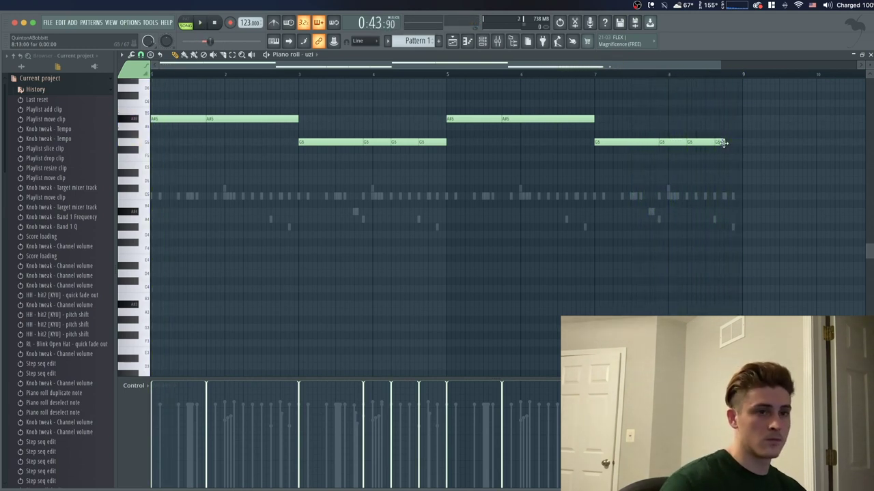
left_click_drag(726, 142, 741, 143)
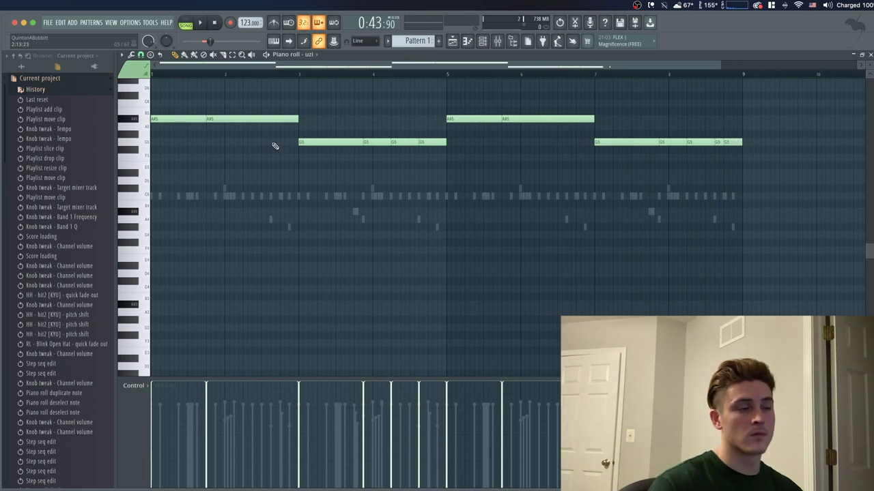
- Try to lower the uzi 808's A#5 notes in bars 1–2 by an octave and play the result
left_click_drag(292, 153, 164, 114)
key("ctrl+Down")
key("space")
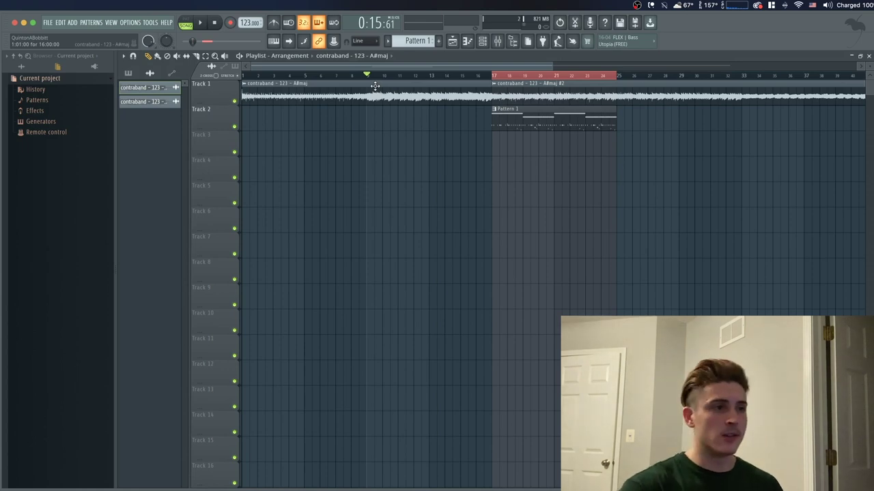
- Show the unsorted channels in the channel rack and open the uzi 808 notes for review
left_click(482, 41)
left_click(222, 93)
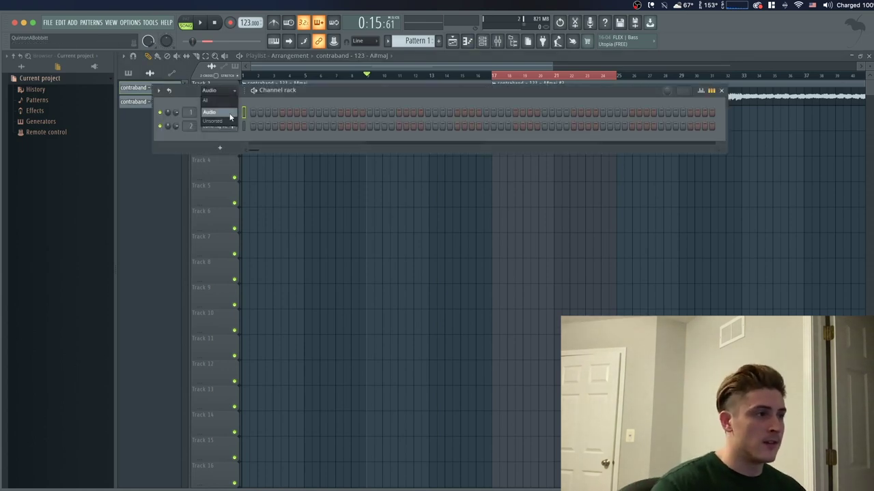
left_click(234, 123)
left_click(267, 117)
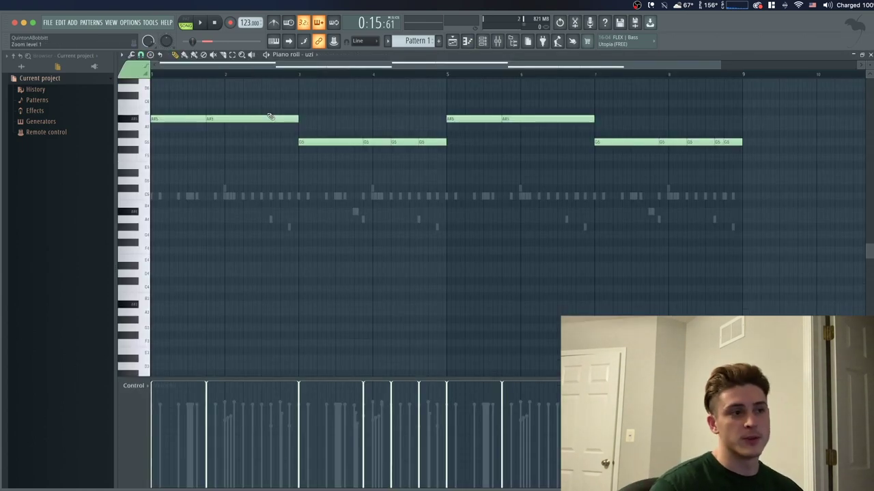
scroll(259, 149, "up", 1)
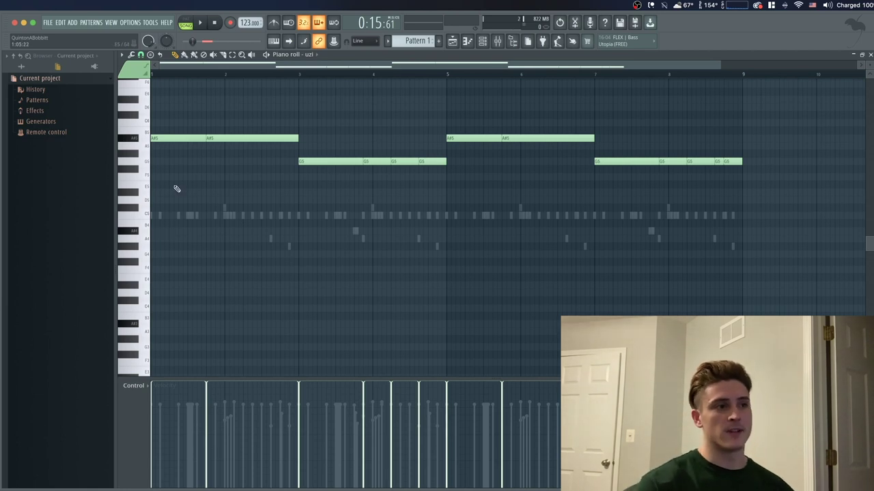
- Compare the pitch and time-stretching settings of the first and second contraband audio clips
left_click(449, 42)
double_click(386, 94)
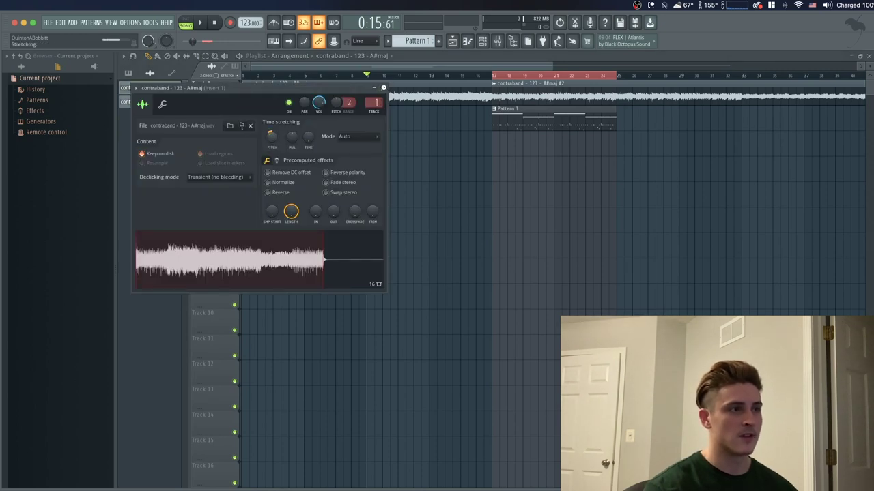
left_click(383, 88)
double_click(535, 94)
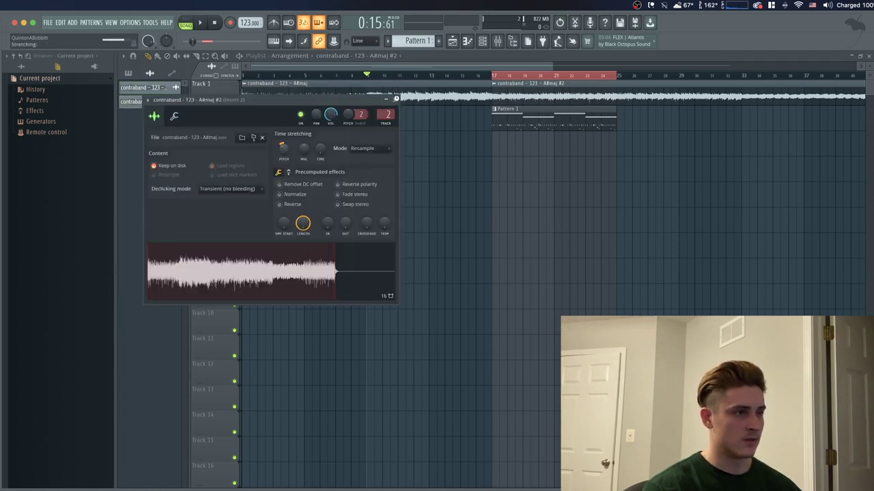
- Transpose all uzi 808 notes down two semitones to G#5 and F5 and check them from bar 17 of the arrangement
double_click(517, 123)
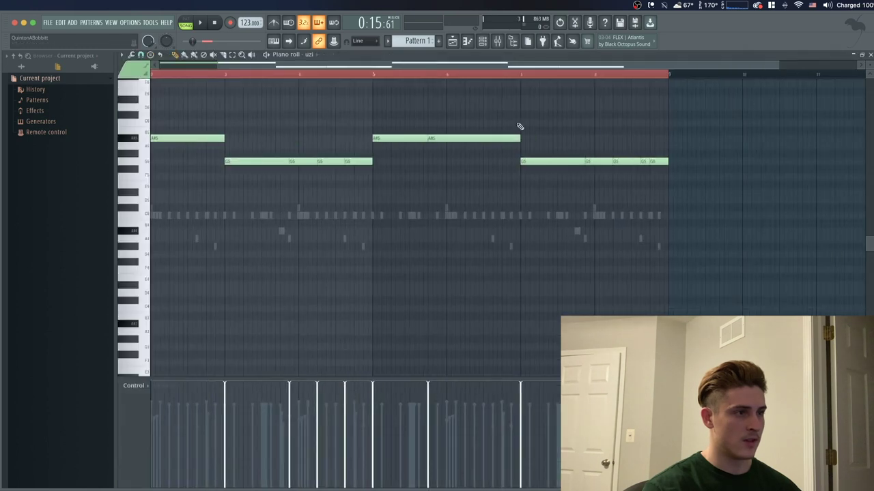
left_click_drag(367, 67, 244, 67)
scroll(244, 66, "up", 2)
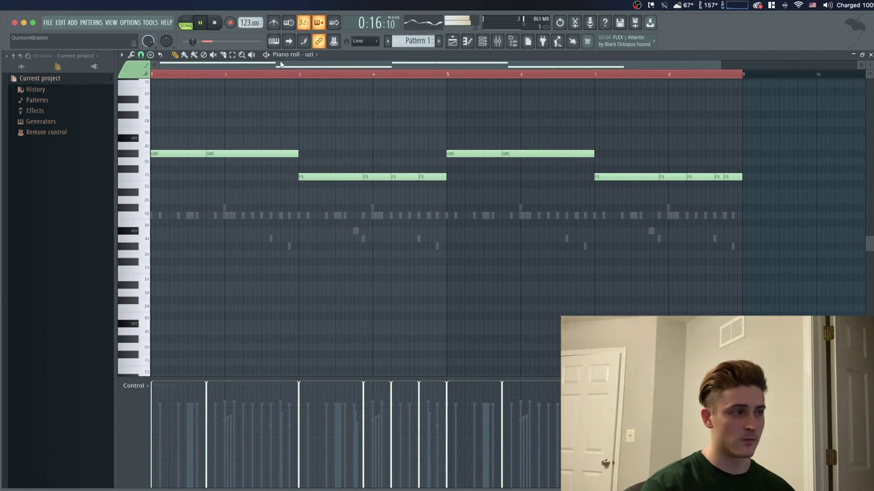
left_click(464, 41)
left_click(487, 73)
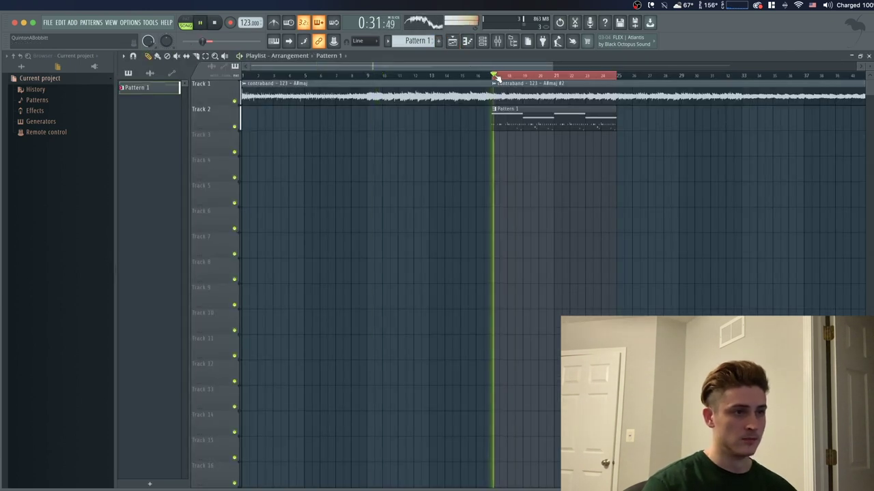
key("space")
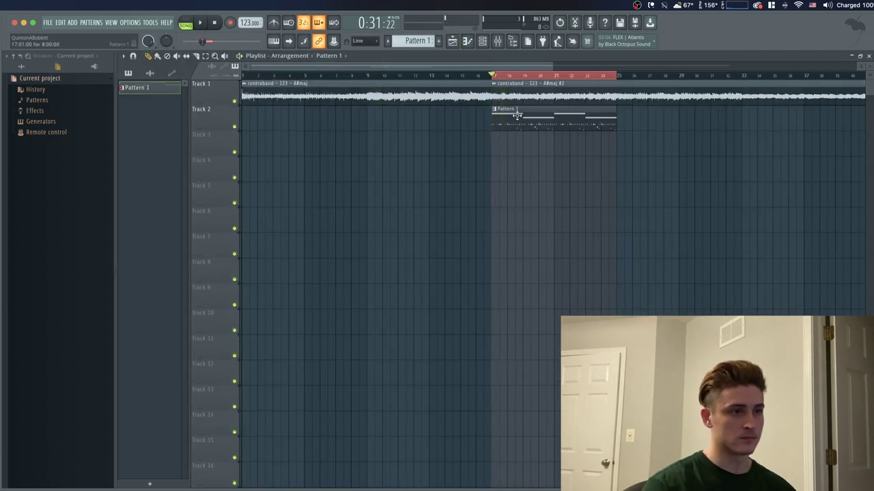
- Lower all uzi 808 notes by one more semitone to G5 and E5 and play the loop
double_click(517, 116)
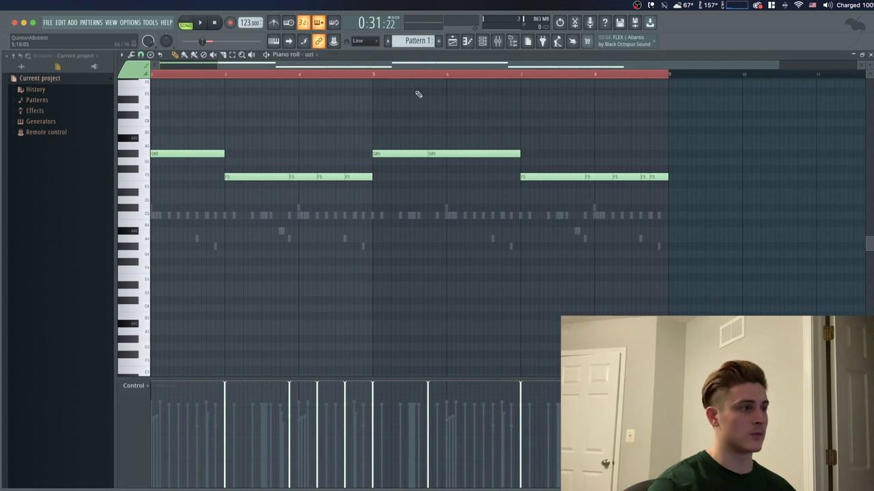
key("Up")
key("Up")
key("Down")
key("Down")
key("Down")
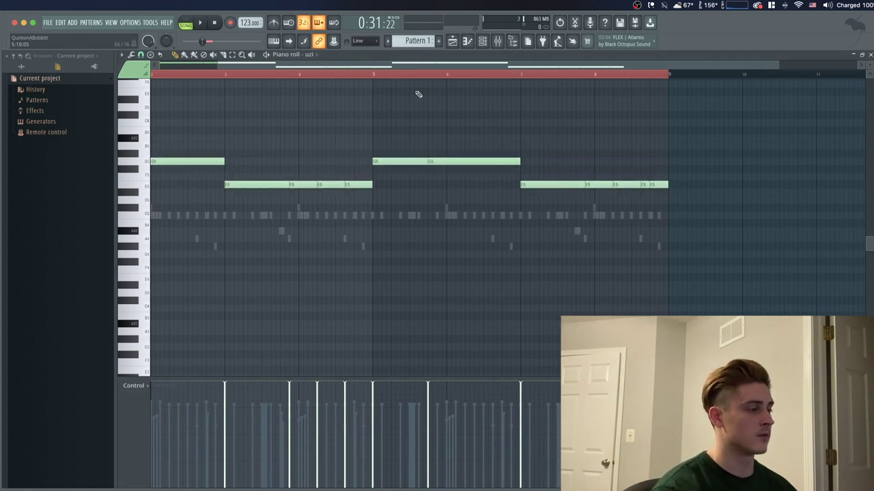
key("space")
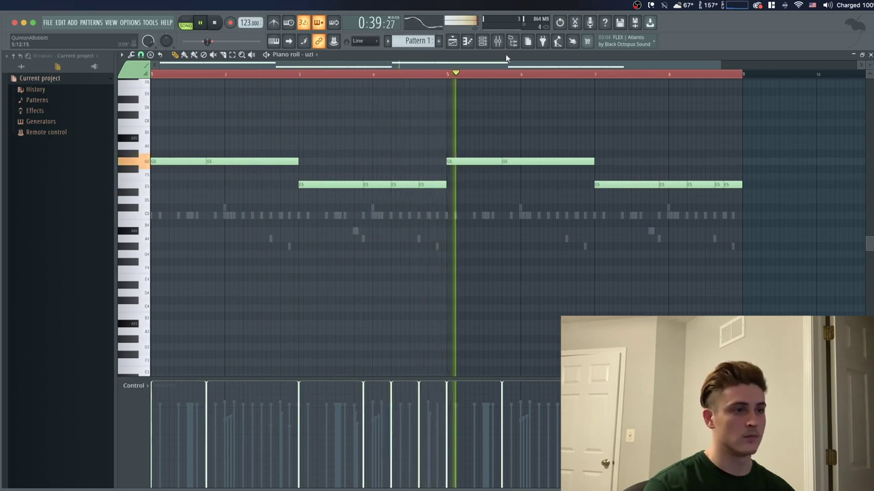
- Set the low cut in the Melody Bus's FF Pro-Q 3 to about 179 Hz and close the equalizer
key("F9")
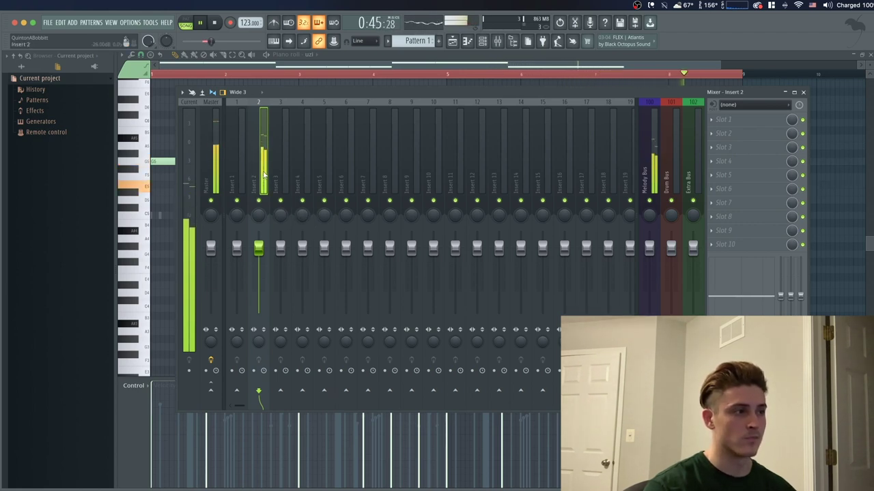
left_click(648, 163)
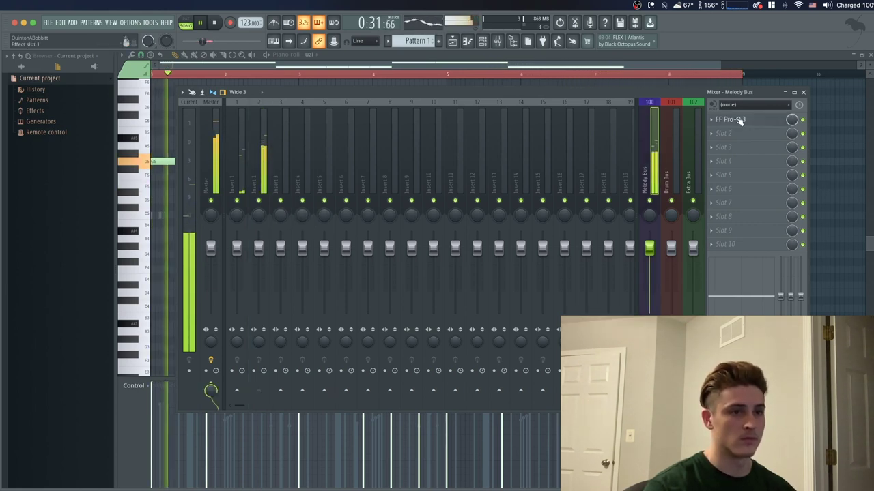
left_click(737, 120)
left_click_drag(41, 166, 50, 168)
left_click(54, 166, "alt+shift")
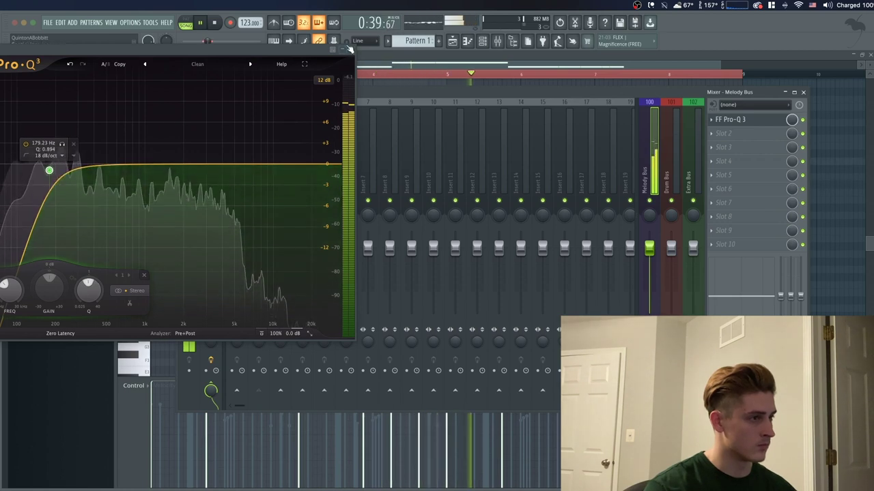
left_click(349, 51)
left_click(421, 62)
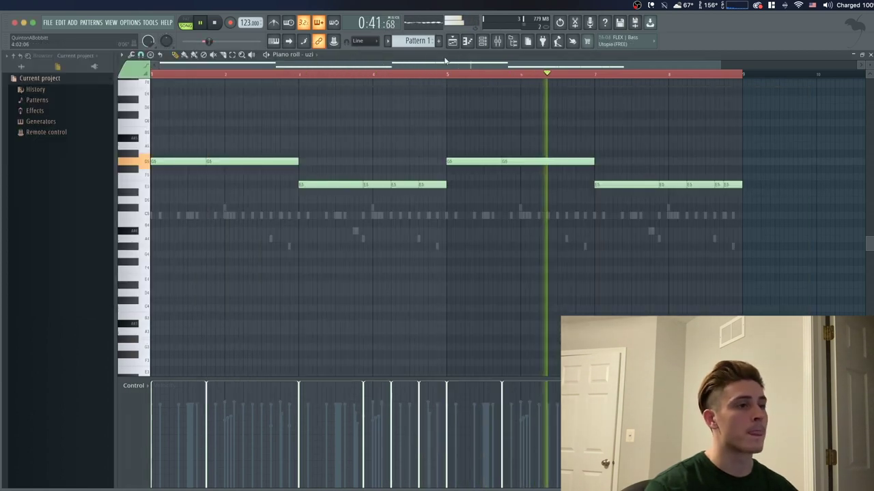
- Replace the uzi sample with RL - Plugg 808 from the Kyu kit and adjust its channel volume during playback
key("F9")
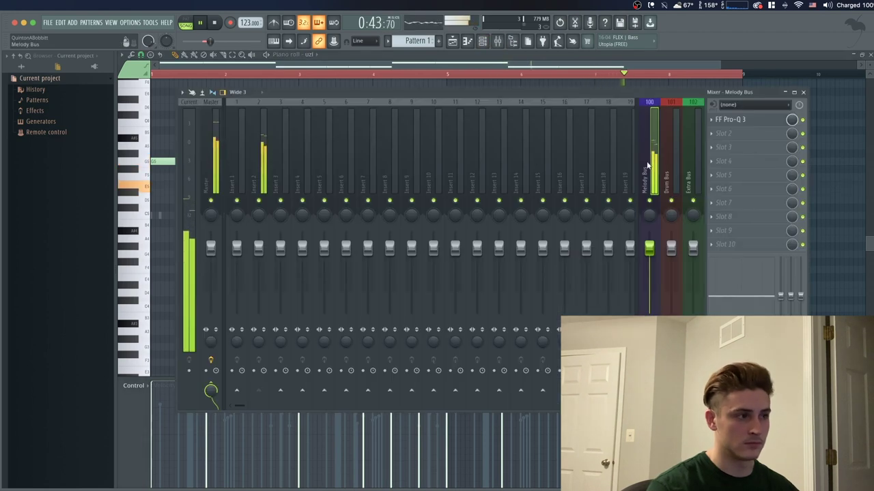
left_click(263, 164)
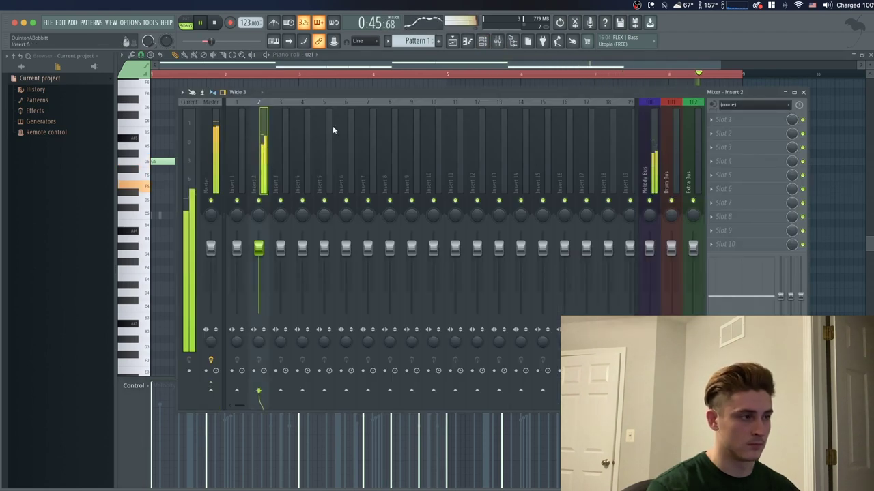
key("F6")
key("space")
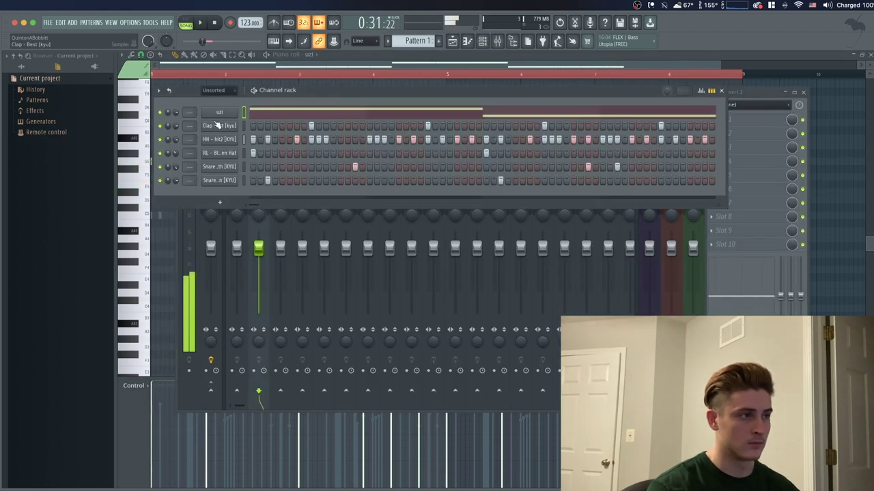
left_click(25, 69)
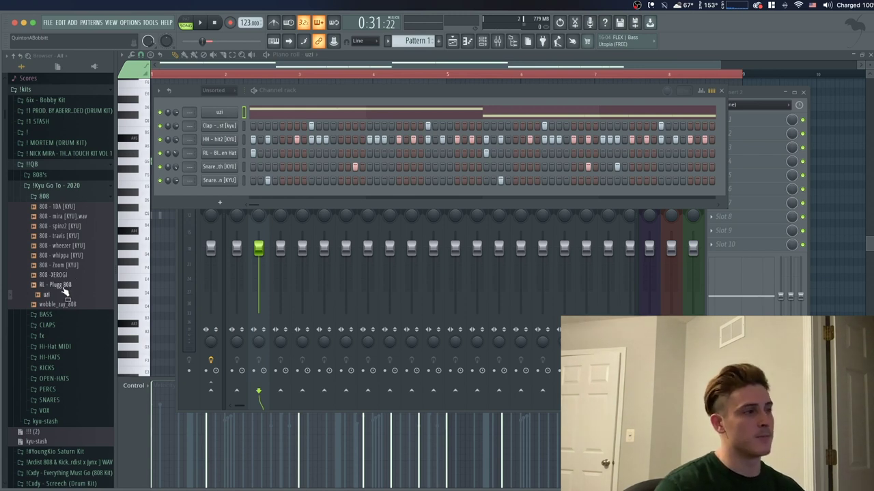
left_click_drag(190, 173, 205, 112)
key("space")
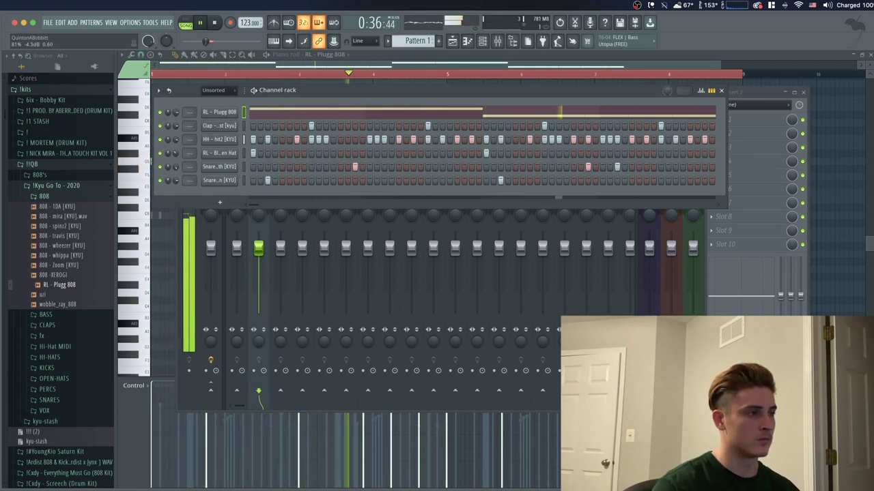
left_click_drag(177, 115, 177, 109)
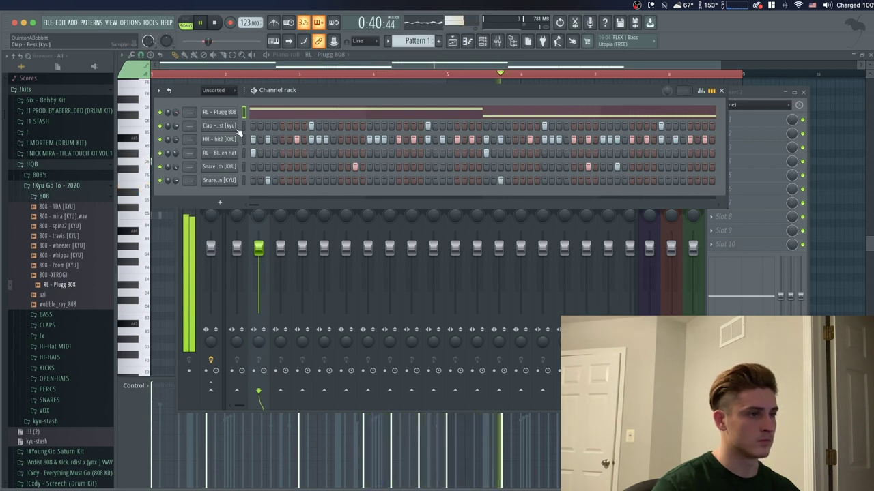
key("space")
- Boost the RL - Plugg 808 sample in its precomputed effects and add a slight fade-out
left_click(231, 113)
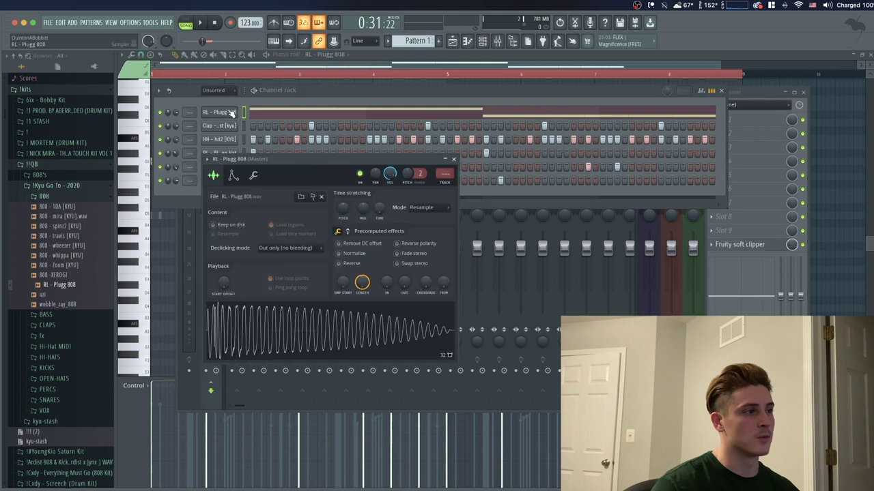
left_click(347, 232)
left_click_drag(344, 247, 344, 242)
left_click(346, 231)
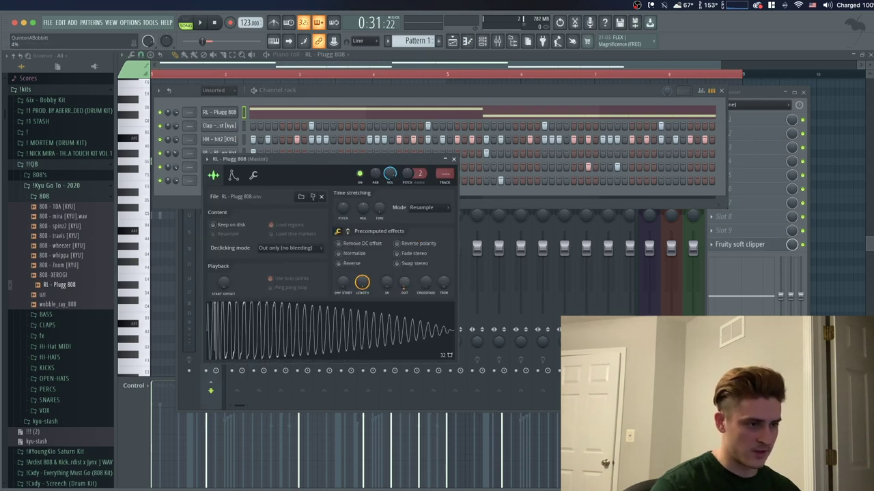
- Fine-tune the RL - Plugg 808's volume against the playing loop and close its sampler settings
key("space")
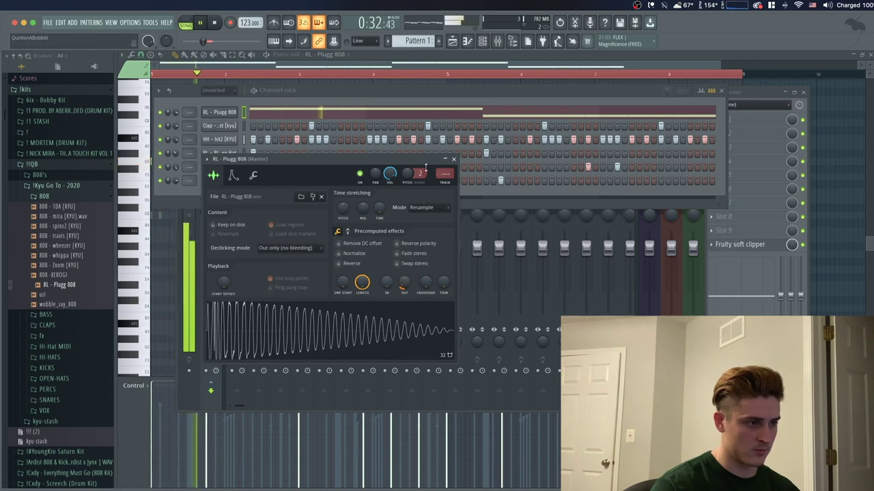
left_click_drag(388, 174, 389, 176)
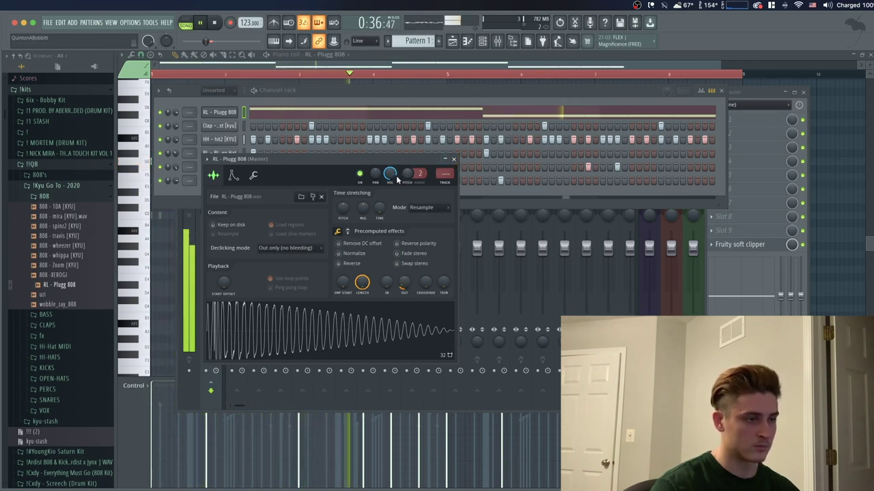
key("space")
left_click(453, 159)
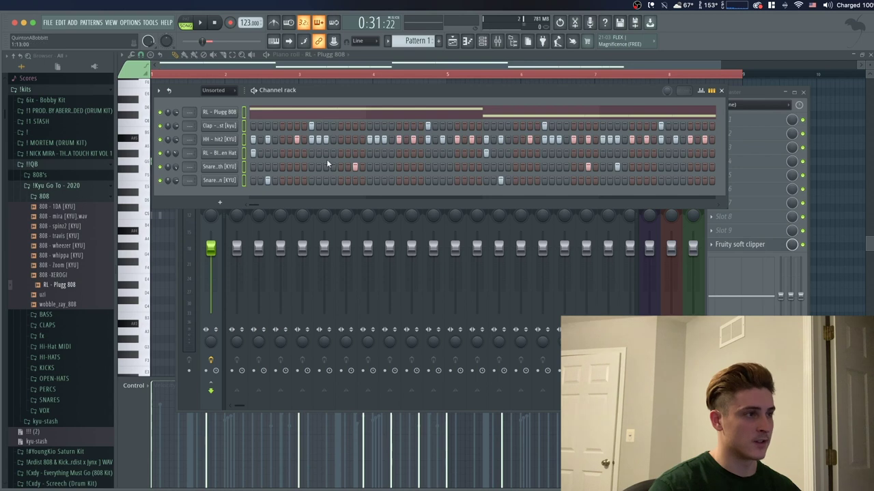
- Route the six drum and 808 channels to mixer inserts 4–9, reduce the RL - Plugg 808's stereo separation and play the loop
left_click(302, 249)
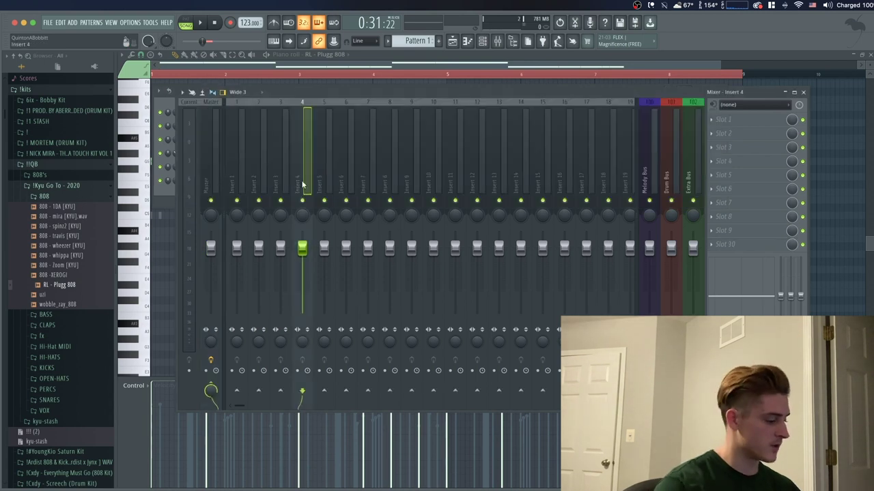
key("space")
key("space")
key("space")
key("space")
left_click_drag(307, 343, 314, 336)
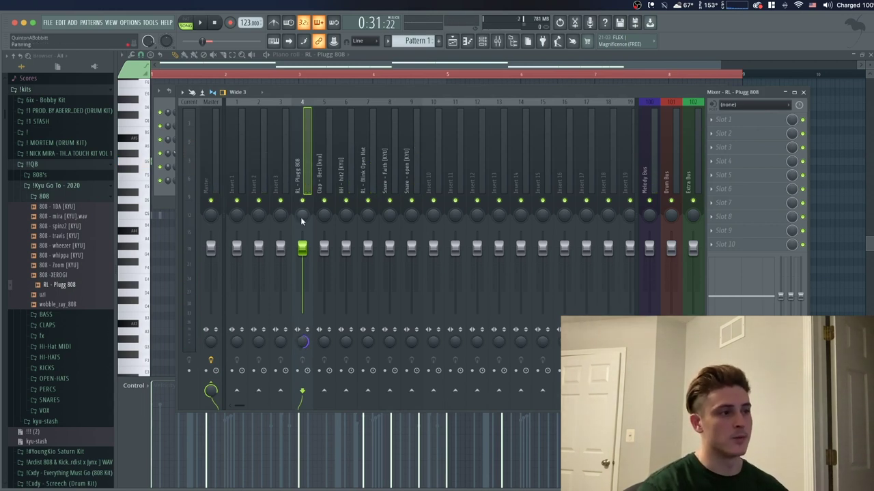
key("space")
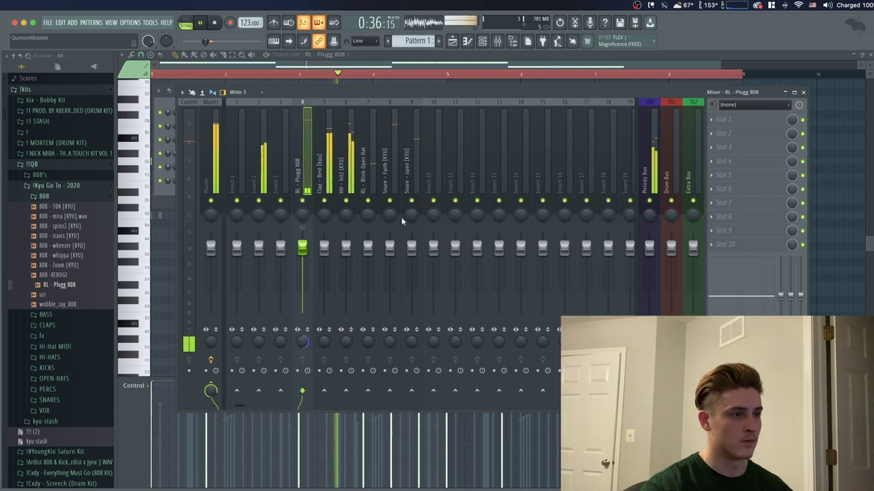
- Stop playback and pan the Snare - open insert 37% right and the Snare - Faith insert slightly left
key("space")
left_click(412, 218)
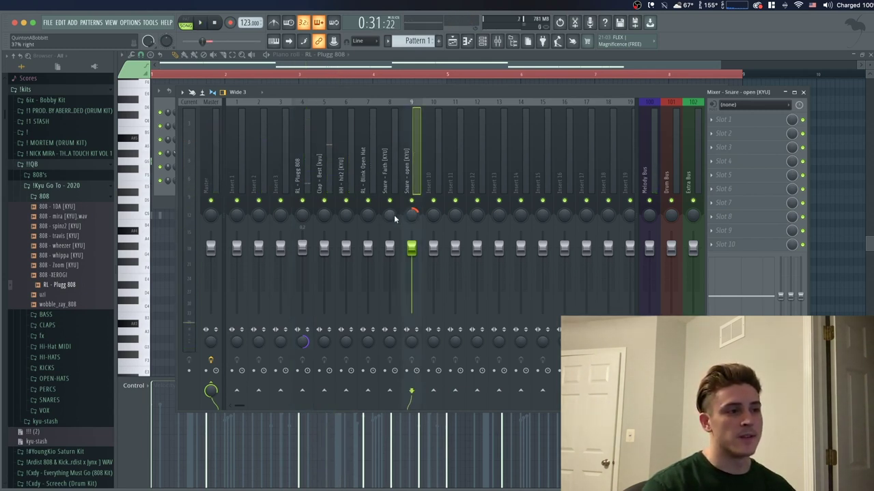
left_click_drag(392, 216, 392, 229)
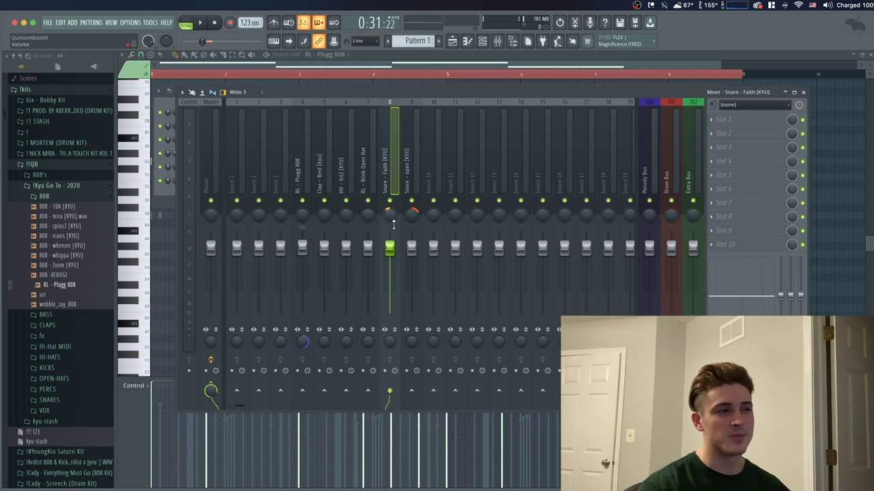
- Add Fruity Parametric EQ to the master, boosting band 7 by 2.6 dB and band 6 by 1.6 dB, and check it in playback
left_click(217, 179)
left_click(723, 124)
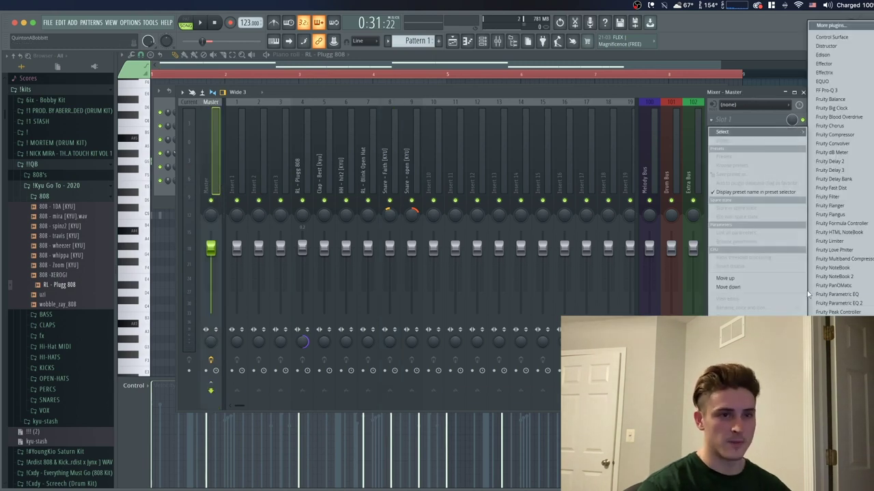
left_click(853, 296)
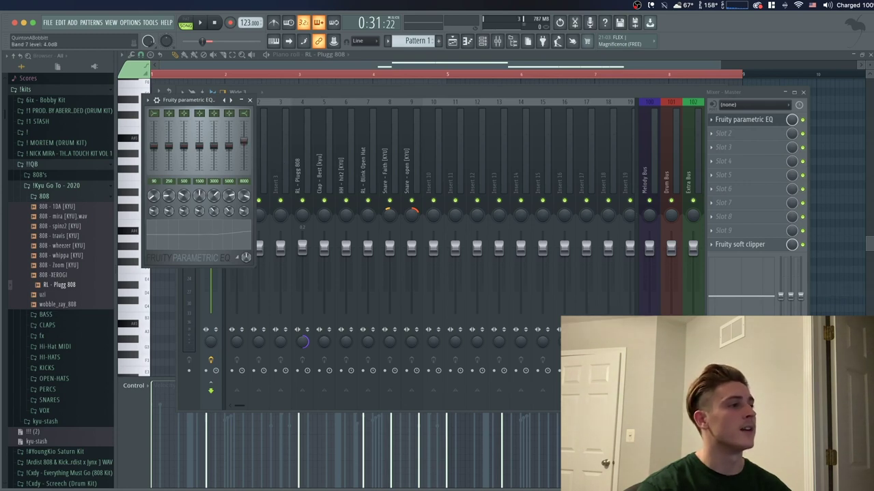
left_click_drag(229, 146, 229, 144)
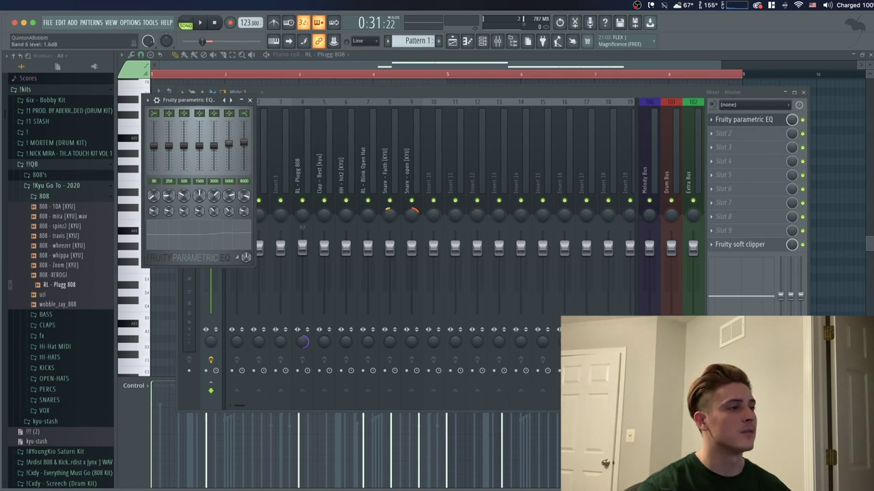
key("space")
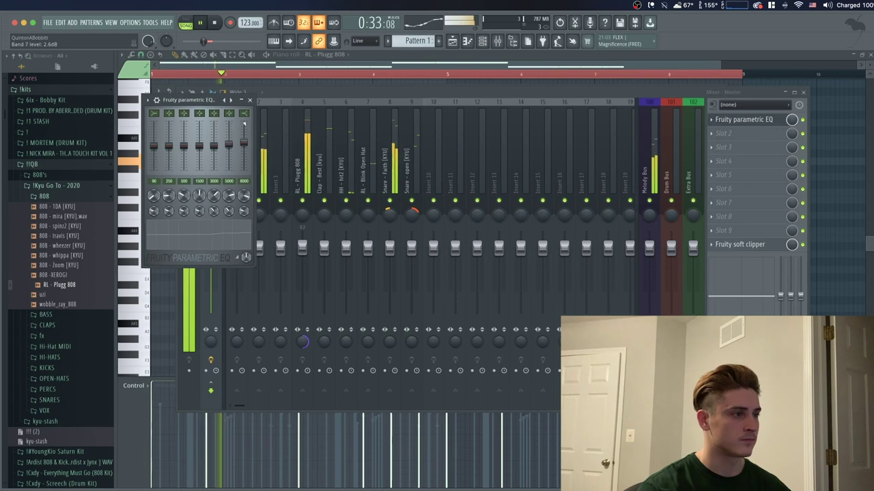
left_click(250, 99)
- Add Fruity Parametric EQ 2 to the RL - Plugg 808 insert and cut its highs and upper mids while the loop plays
left_click(307, 159)
key("space")
left_click(739, 123)
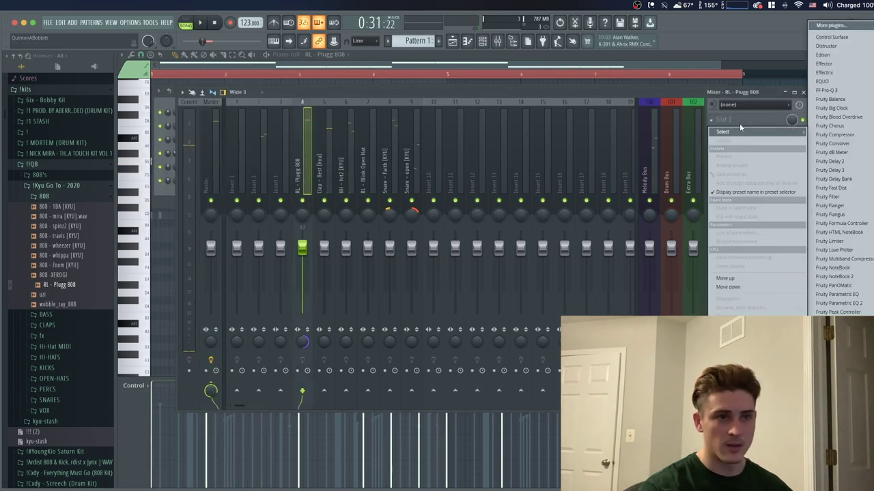
left_click(853, 296)
left_click_drag(290, 185, 304, 217)
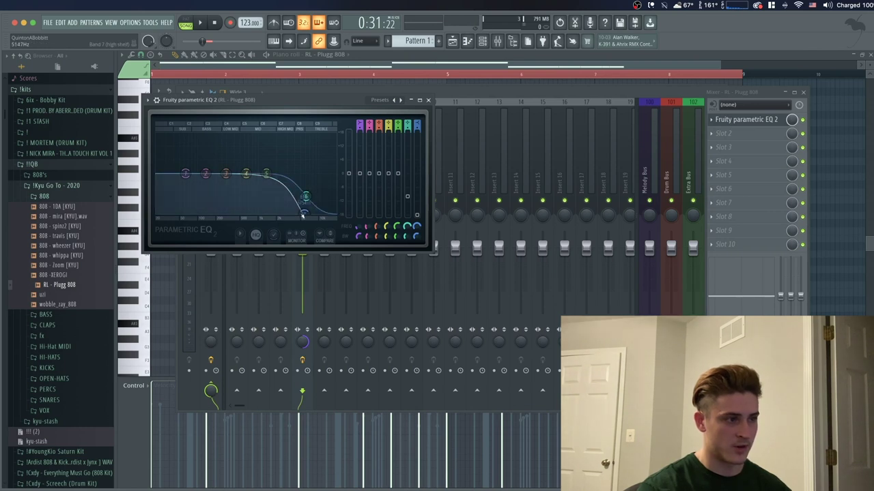
key("space")
left_click_drag(266, 173, 267, 185)
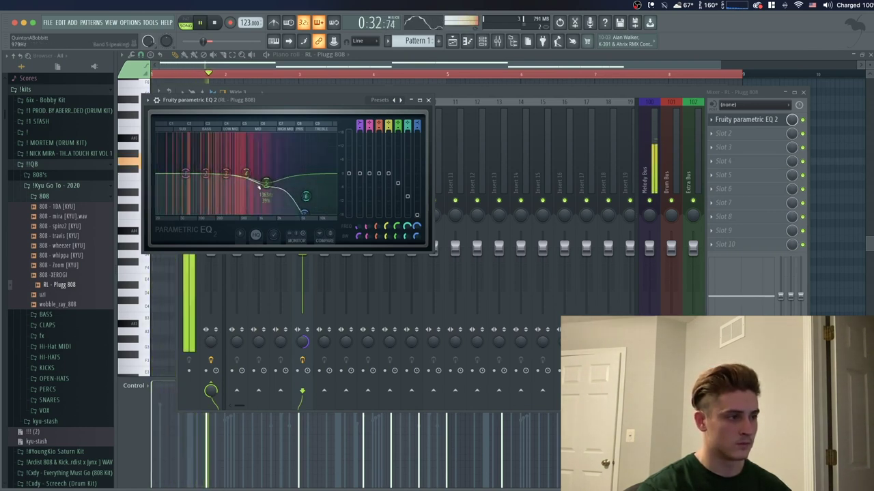
left_click(428, 100)
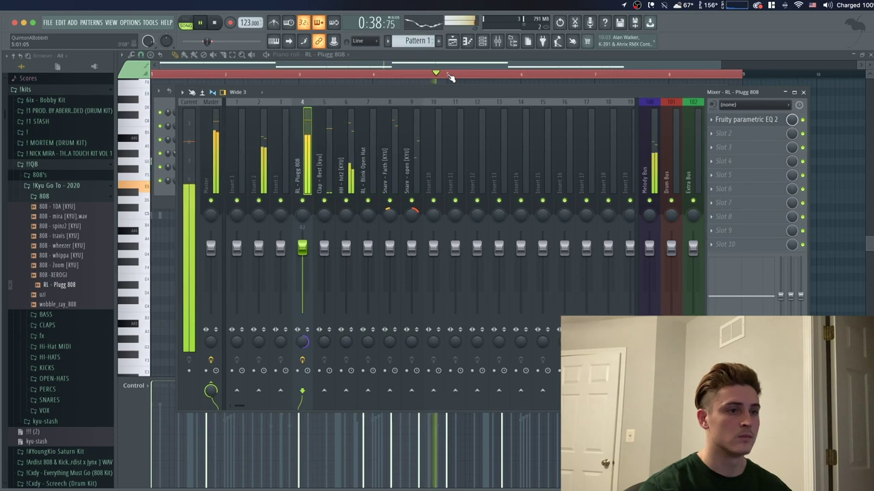
- Split Pattern 1 by channel and place the six patterns at bar 17 on playlist tracks 2–7, all extended to bar 25
key("space")
left_click(452, 41)
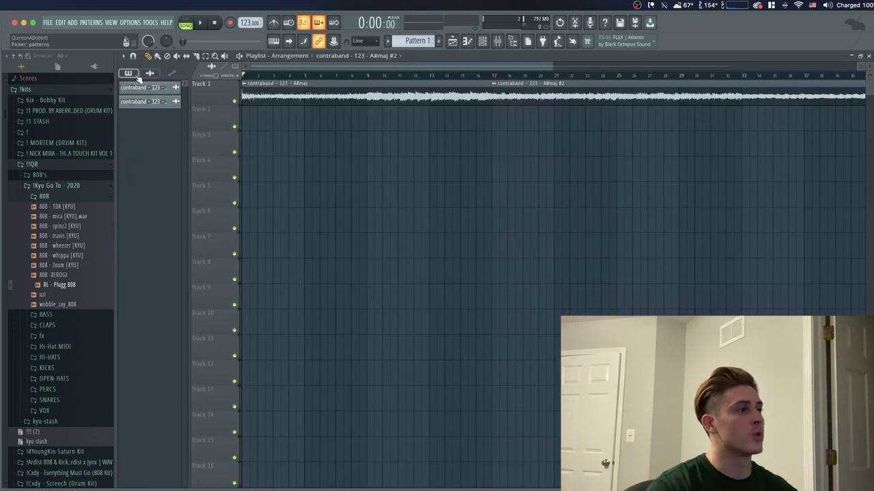
left_click(134, 75)
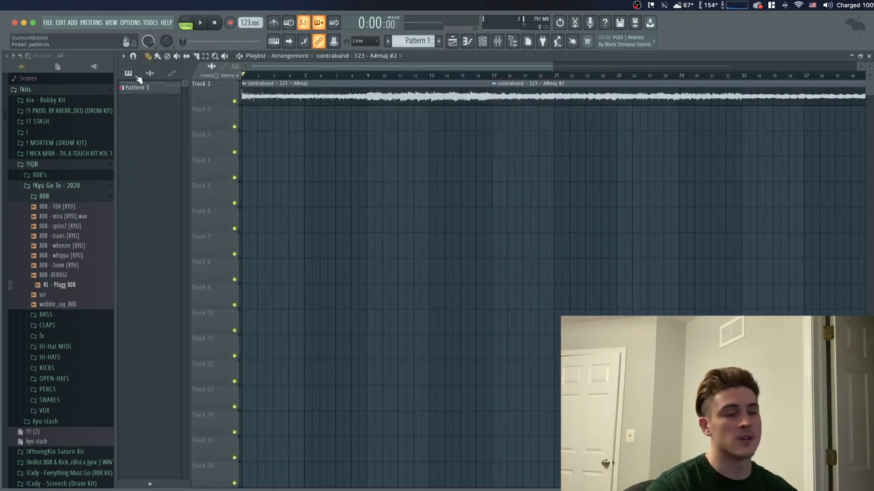
right_click(136, 80)
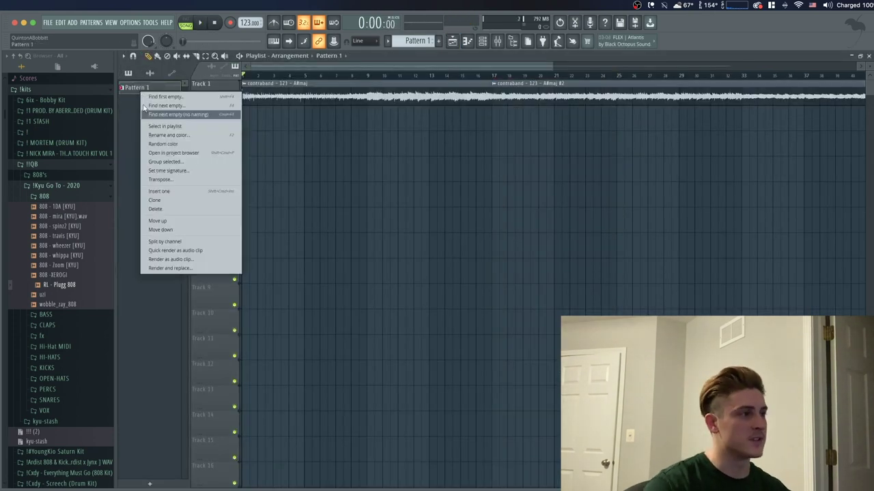
left_click(164, 244)
left_click(146, 159, "shift")
left_click_drag(135, 91, 497, 122)
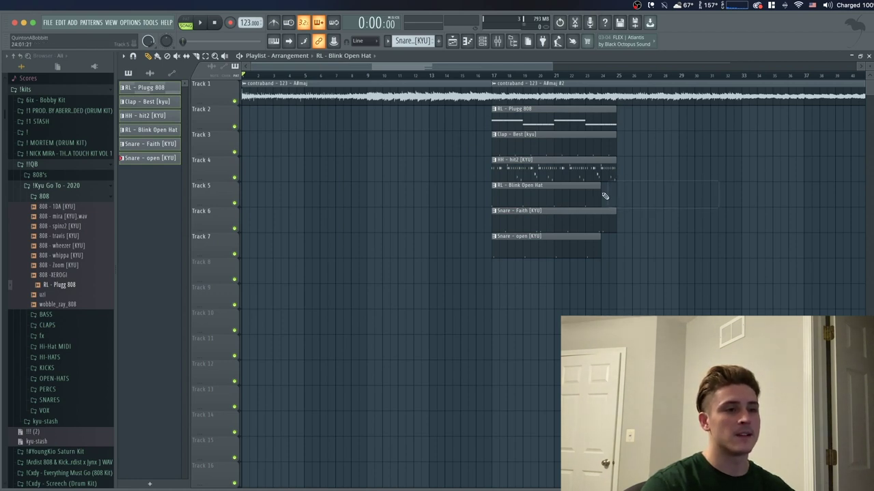
left_click_drag(599, 255, 613, 257)
- Duplicate the six drum and 808 clips at bar 17 so the copies start at bar 25
scroll(497, 80, "down", 3)
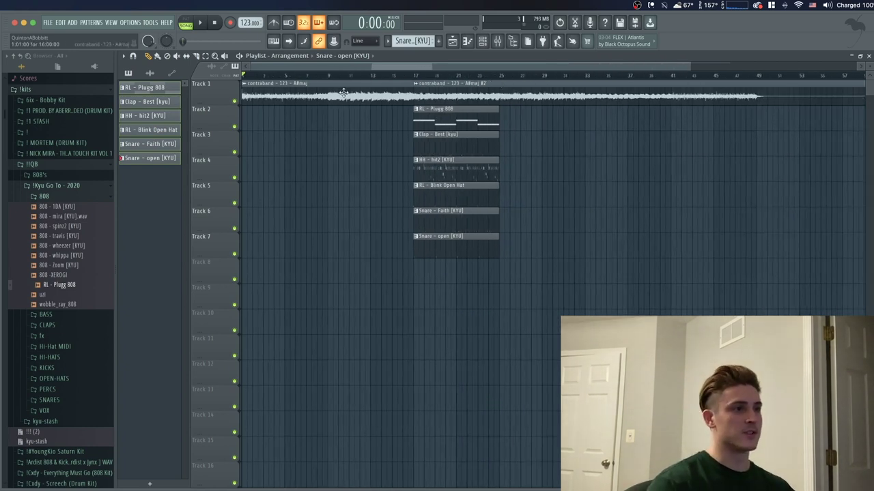
left_click_drag(414, 82, 102, 80)
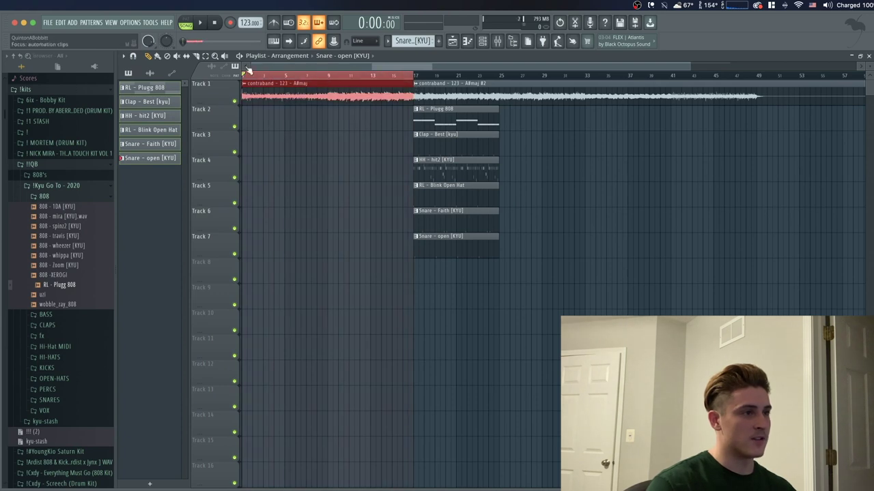
left_click(333, 77)
left_click(418, 77)
left_click_drag(507, 283, 458, 127)
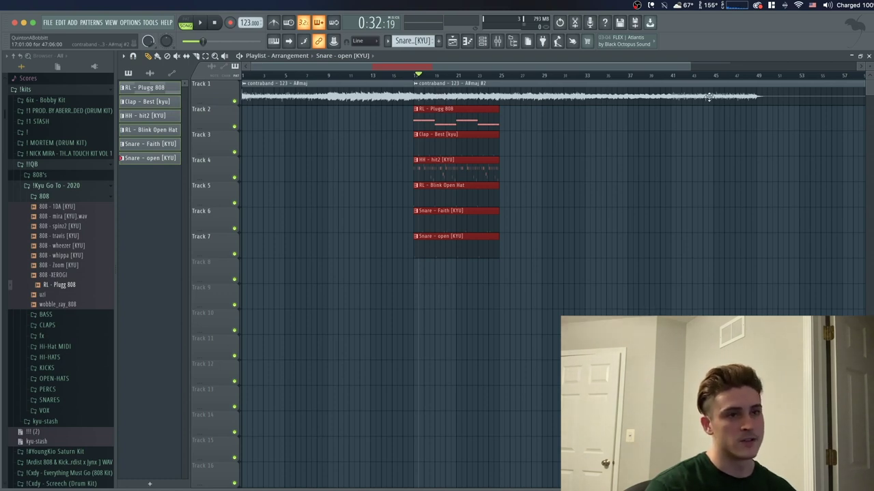
key("super+s")
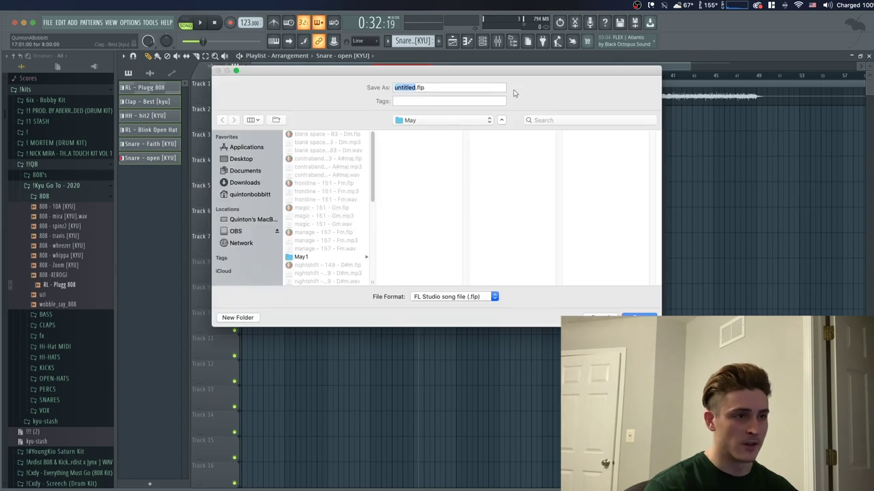
key("Escape")
key("ctrl+b")
- Trim the first clip set to end half a bar before bar 25 and cut an empty bar 26 into the duplicated set
left_click_drag(482, 271, 490, 122)
scroll(502, 77, "up", 2)
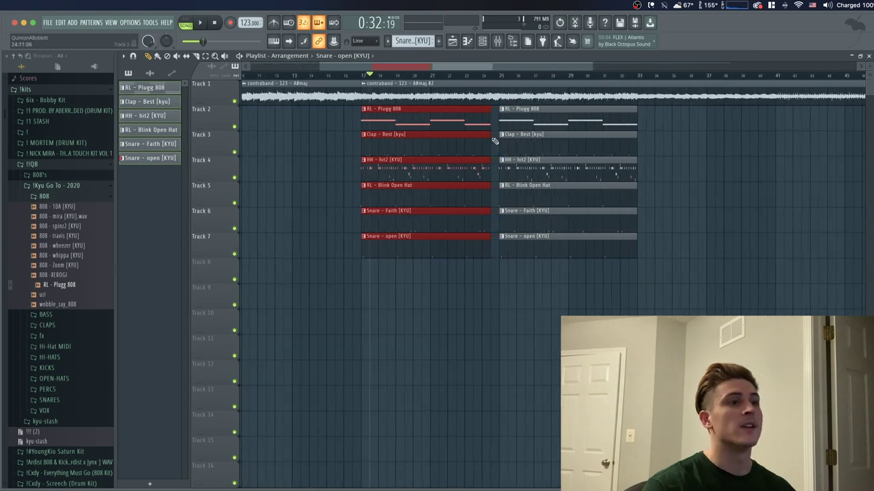
left_click_drag(528, 308, 504, 122)
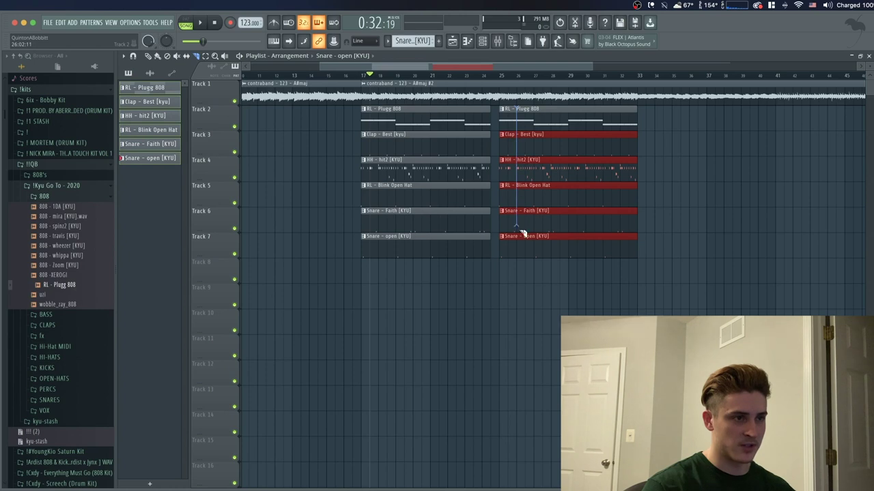
left_click_drag(517, 106, 535, 142)
left_click(499, 74)
scroll(525, 80, "up", 2)
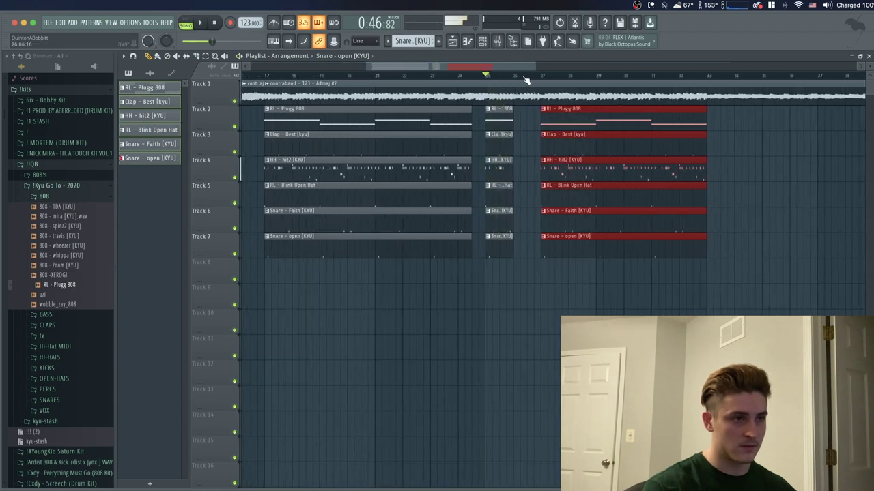
- Shorten the ends of the one-bar RL - Plugg 808 and Snare - Faith clips at bar 25 during playback
left_click(503, 123)
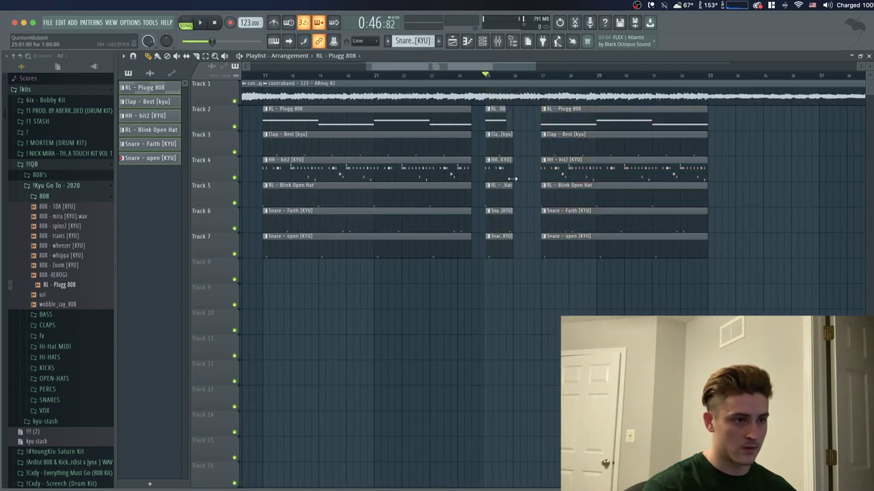
key("space")
left_click_drag(512, 217, 503, 225)
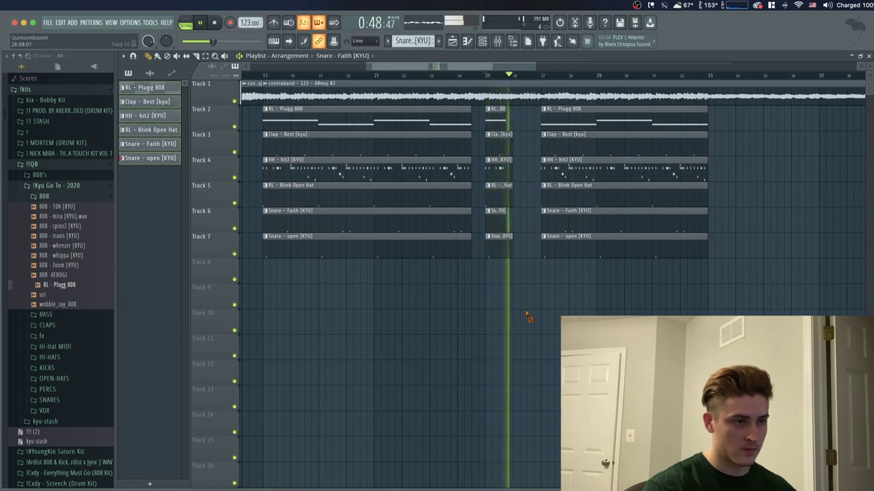
- Lower the HH - hit2 mixer fader to -2.5 dB and the Clap - Best fader to -0.4 dB during playback
scroll(479, 78, "down", 5)
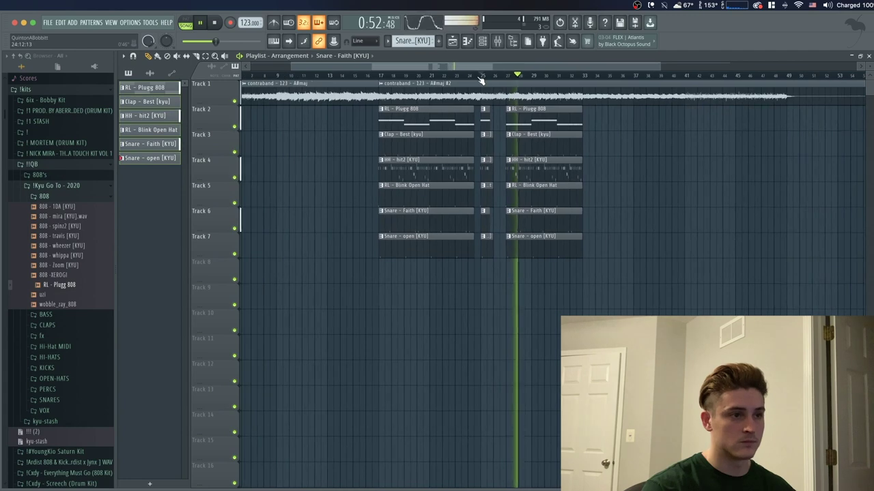
key("F9")
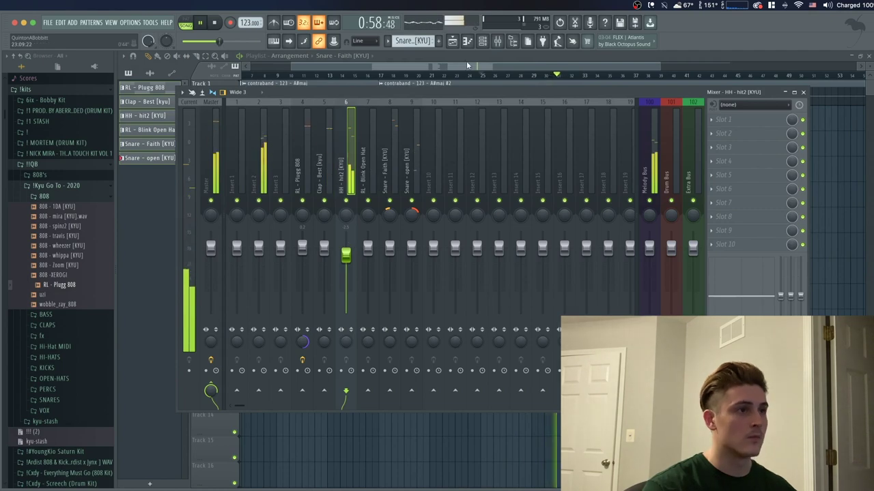
left_click(328, 190)
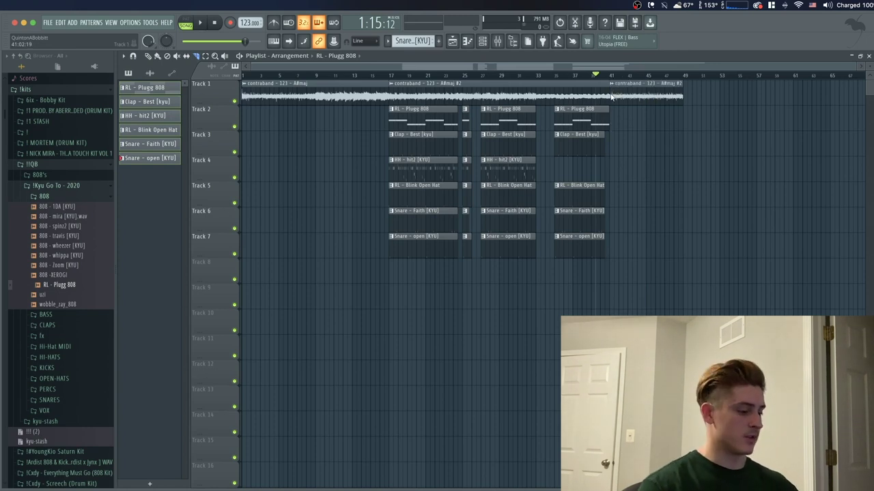
- Delete the leftover contraband clip after bar 41 and duplicate the whole arrangement from bar 41 onward
right_click(611, 99)
left_click_drag(692, 284, 268, 82)
key("ctrl+b")
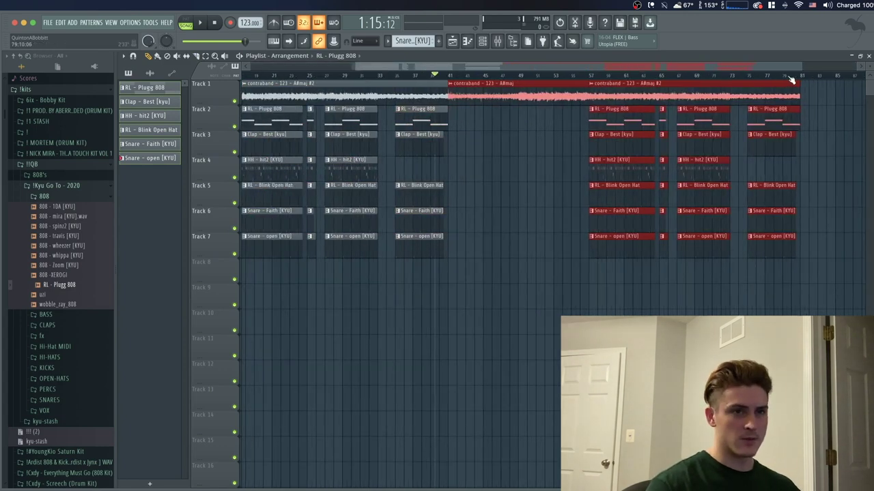
scroll(795, 79, "down", 2)
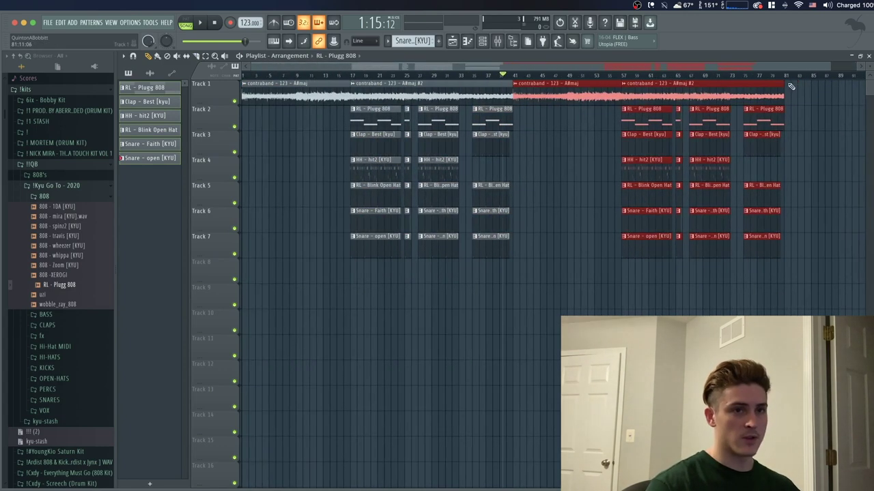
- Place another contraband melody clip at bar 81 as an outro and cut it down to eight bars
right_click(554, 140)
left_click_drag(561, 97, 827, 100)
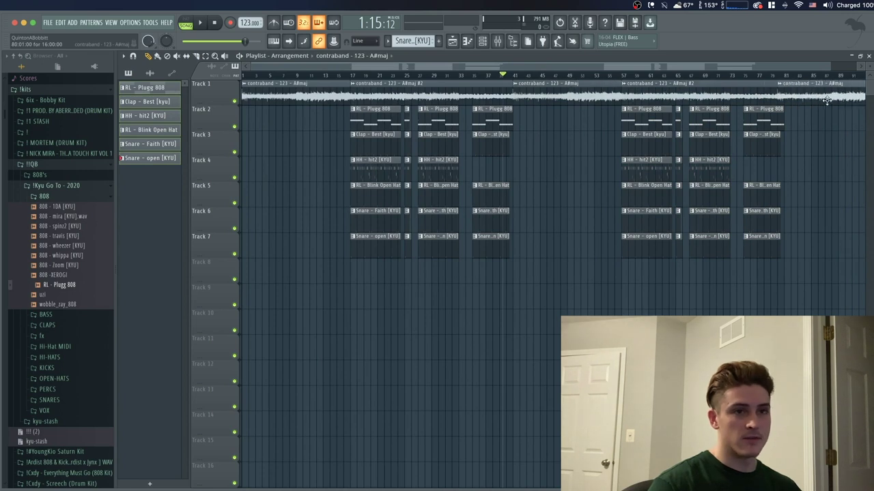
scroll(804, 84, "down", 1)
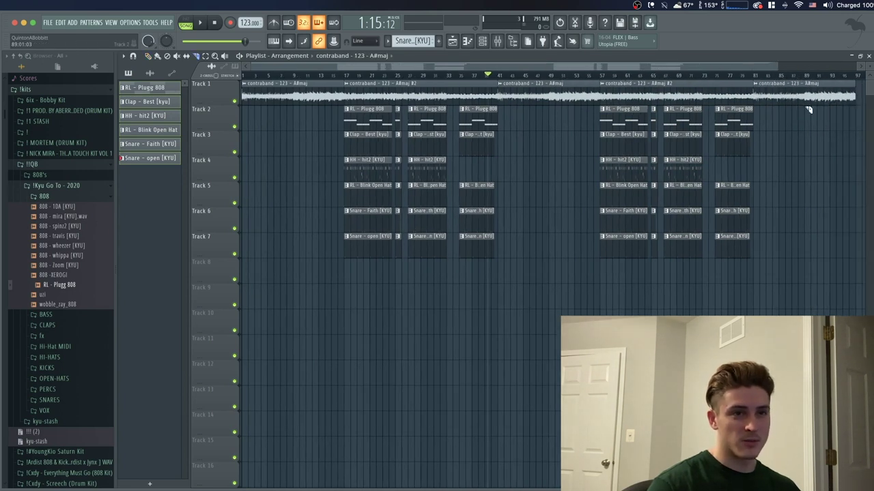
right_click(805, 84)
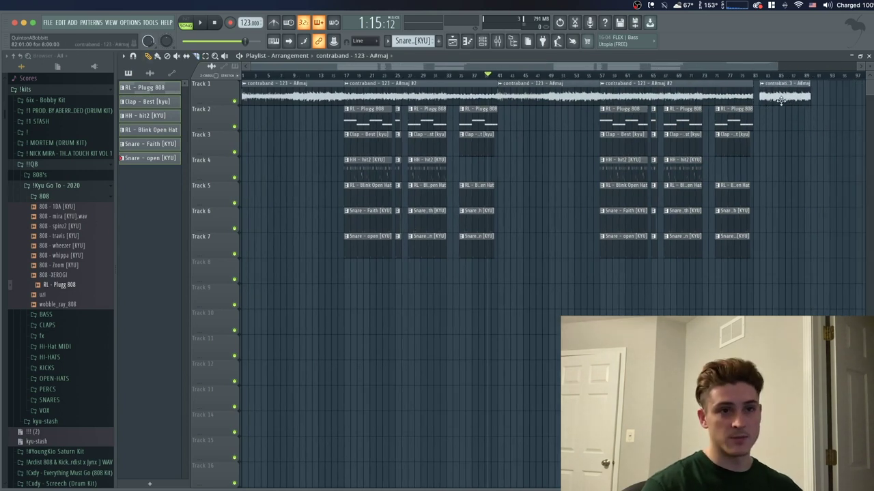
- Create an automation clip for the master volume and curve it into a fade-out over the eight-bar outro
left_click(497, 42)
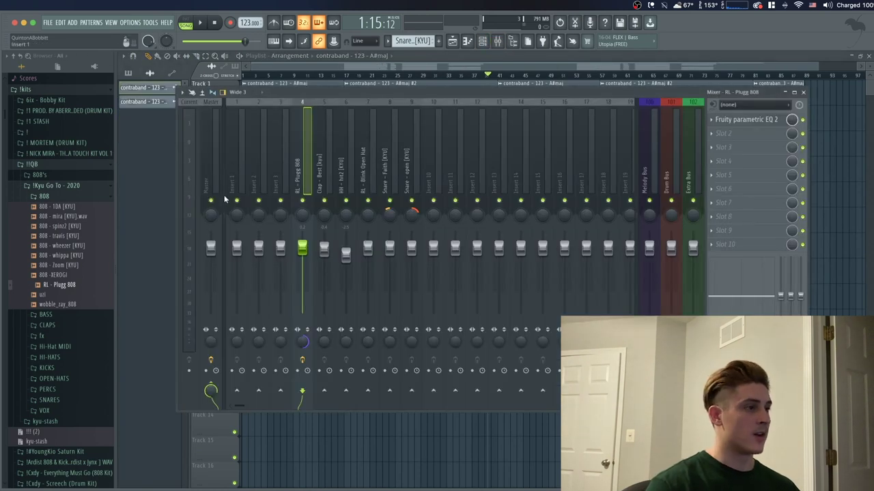
left_click(211, 247)
right_click(211, 247)
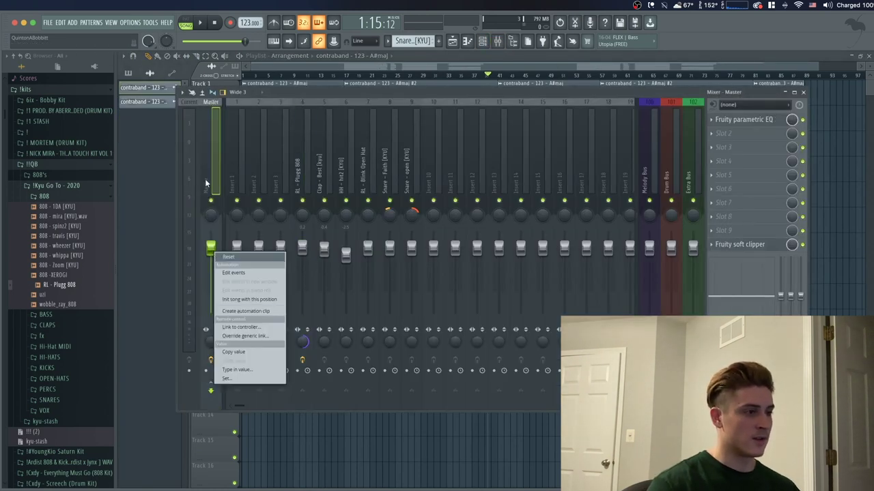
left_click(243, 311)
left_click(384, 66)
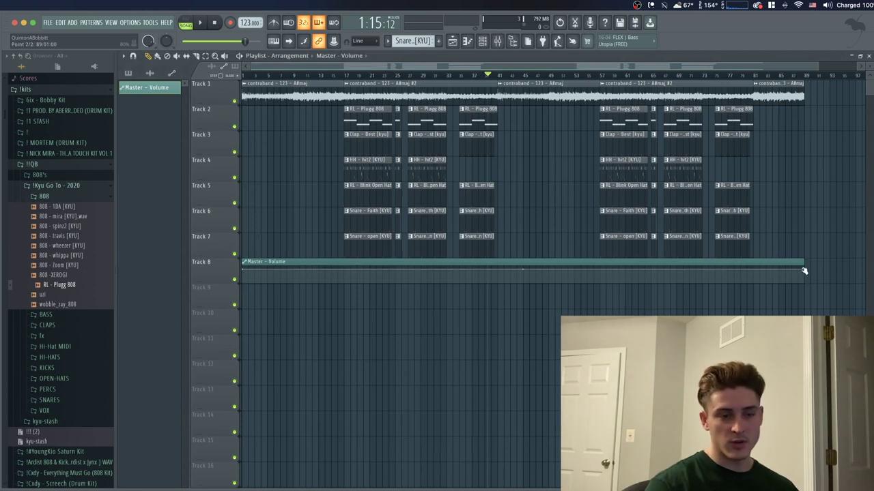
mouse_move(792, 275)
left_mouse_down()
mouse_move(766, 260)
mouse_move(803, 276)
left_mouse_up()
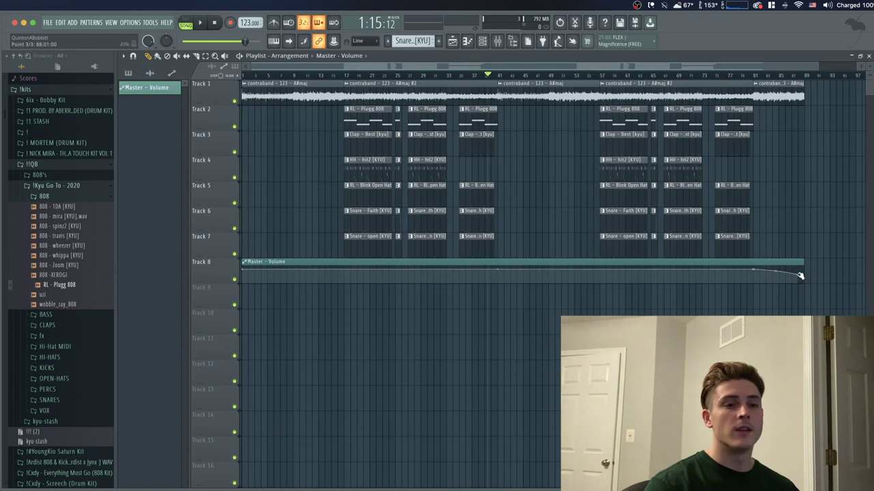